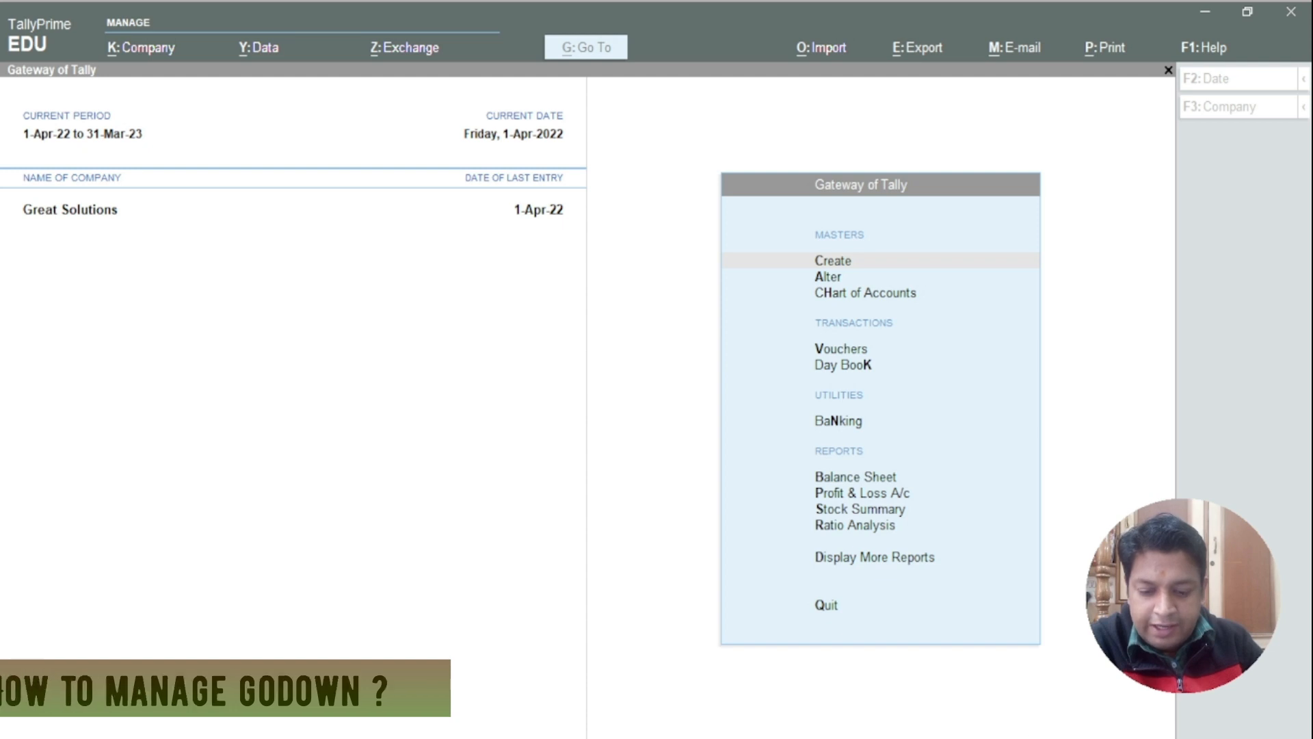
Shut the currently open company, Great Solutions
key(alt+Tab)
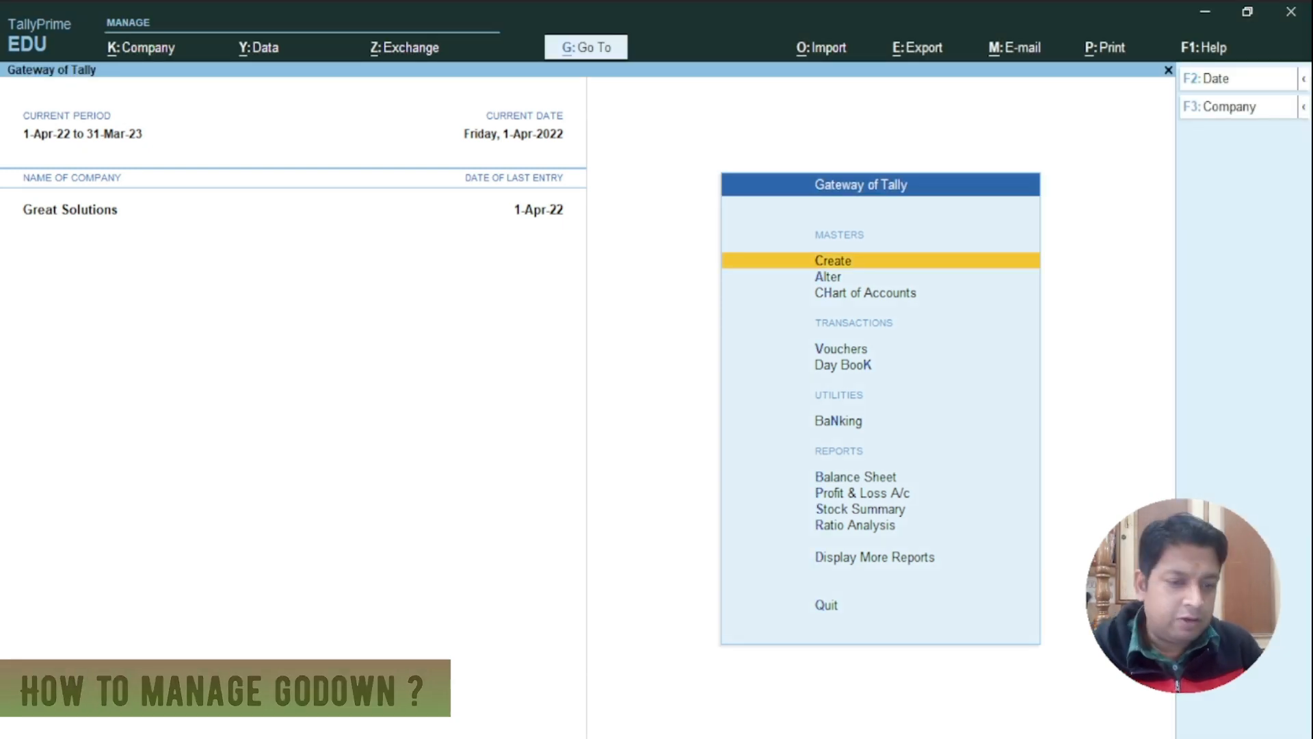
key(alt+F1)
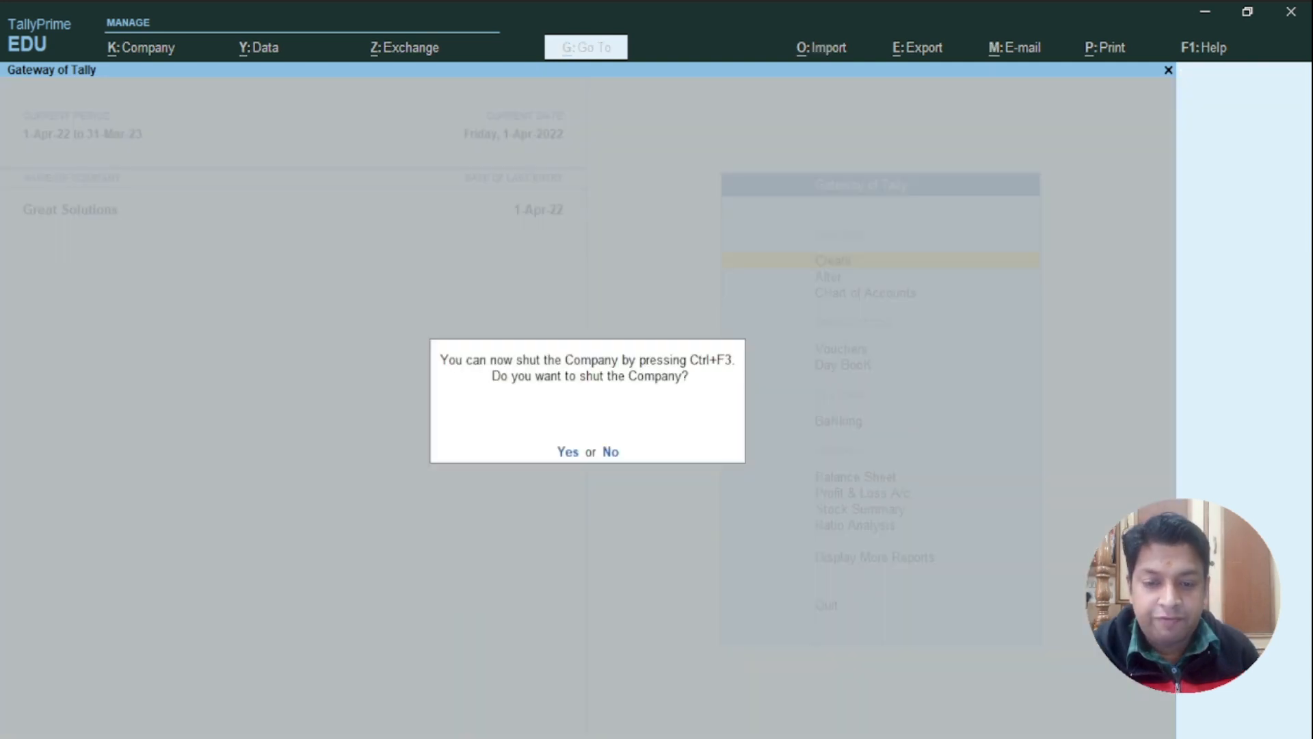
key(y)
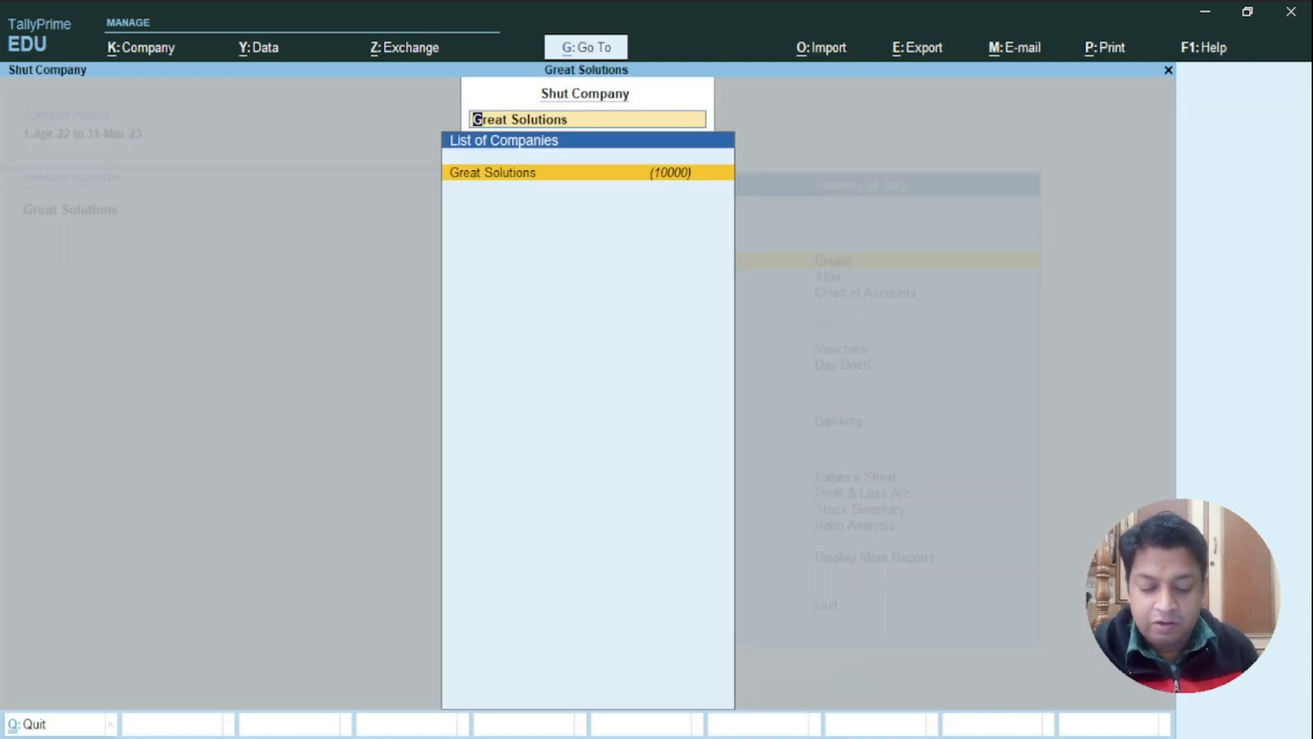
key(Return)
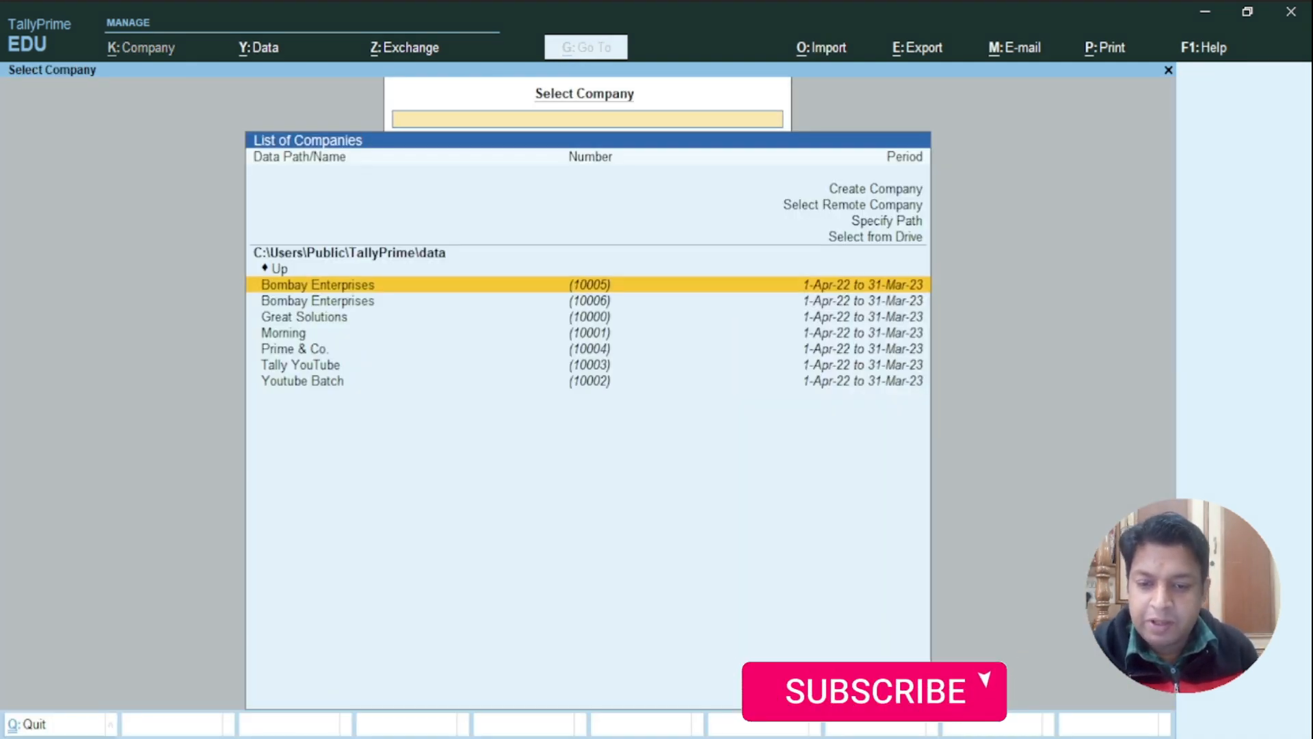
Start creating a new company and enter GS as its name
key(Up)
key(Up)
key(Up)
key(Up)
key(Up)
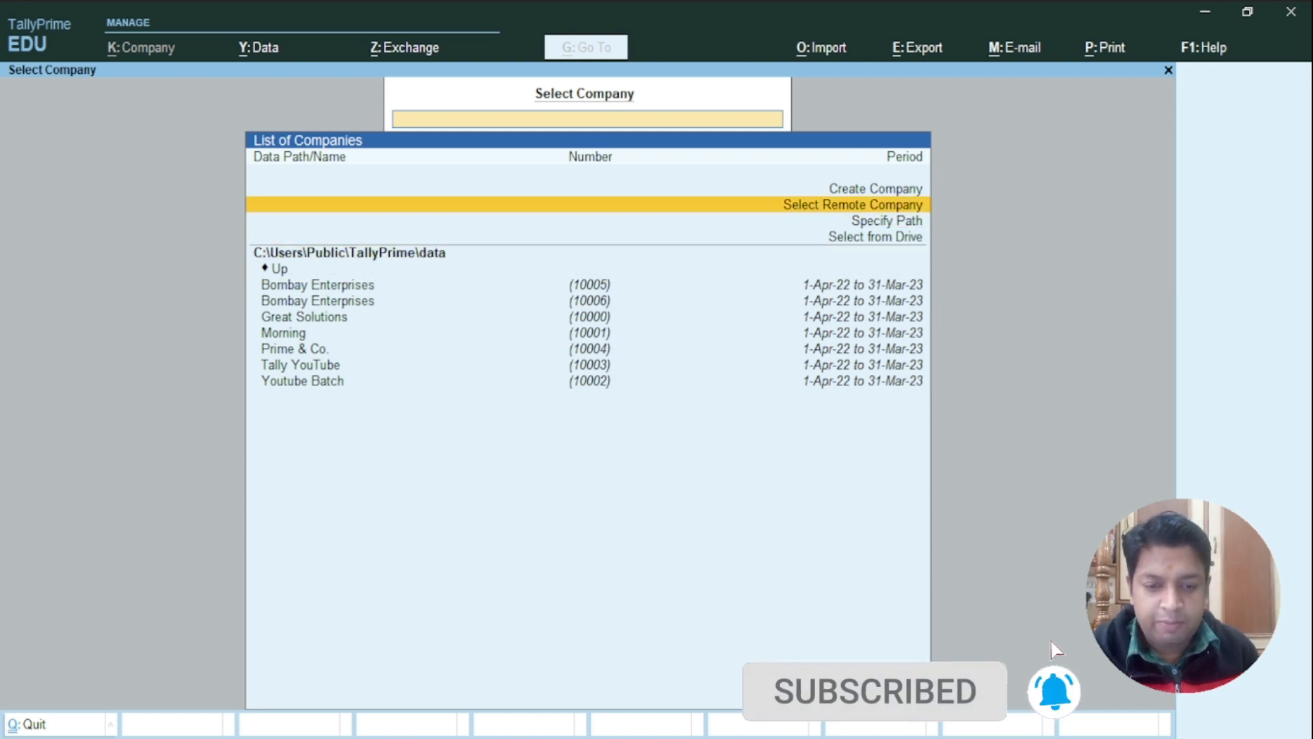
key(Up)
key(Return)
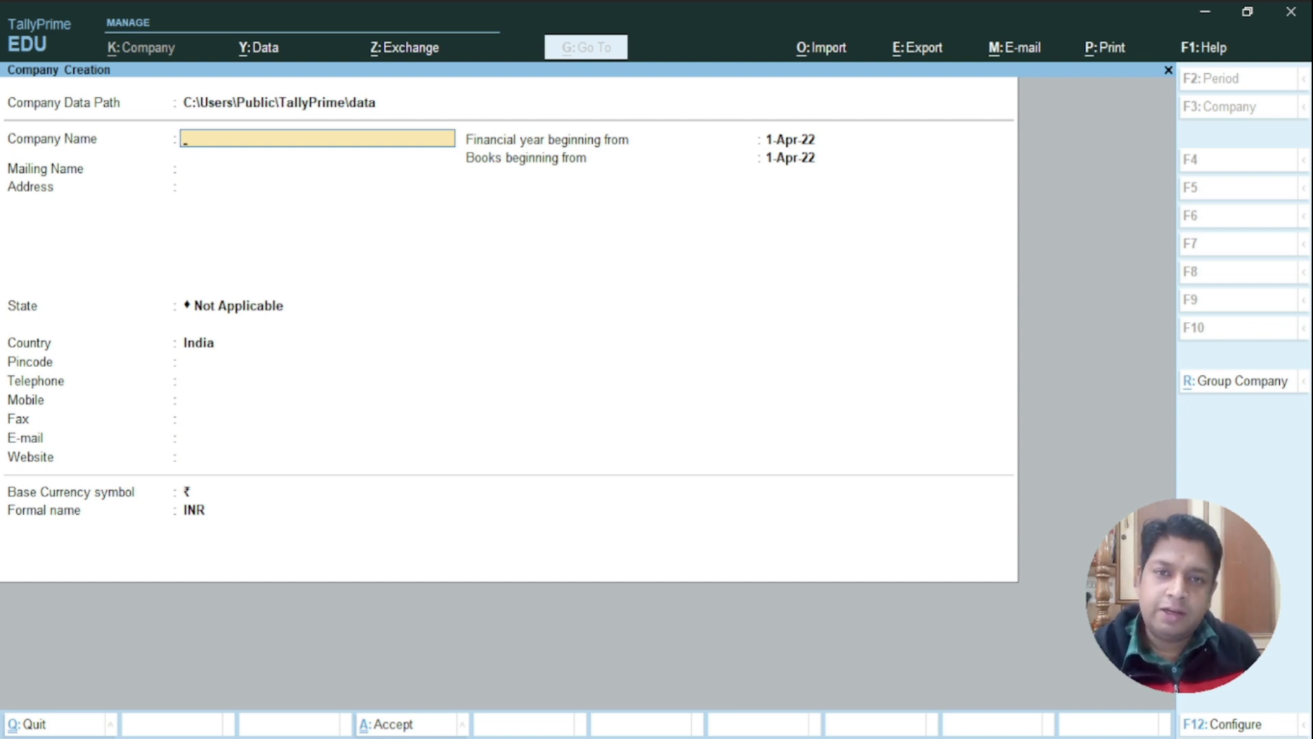
text(GS)
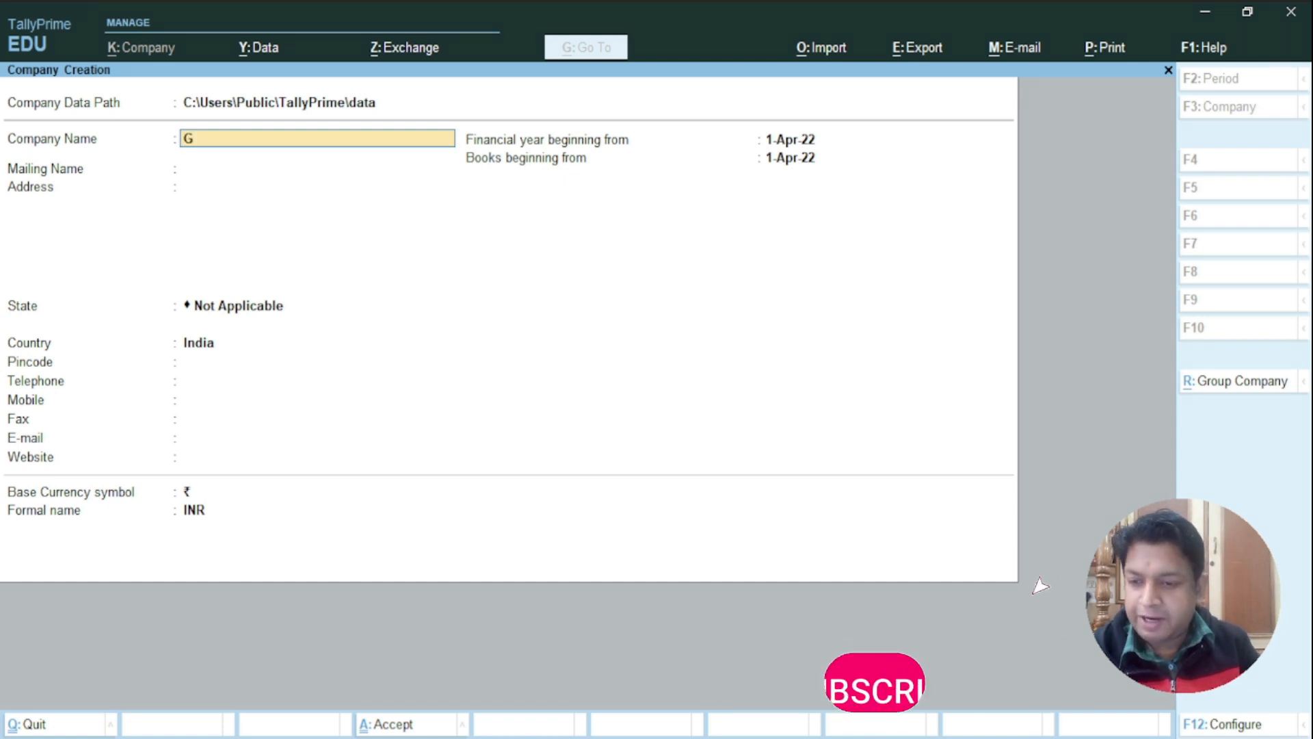
key(Return)
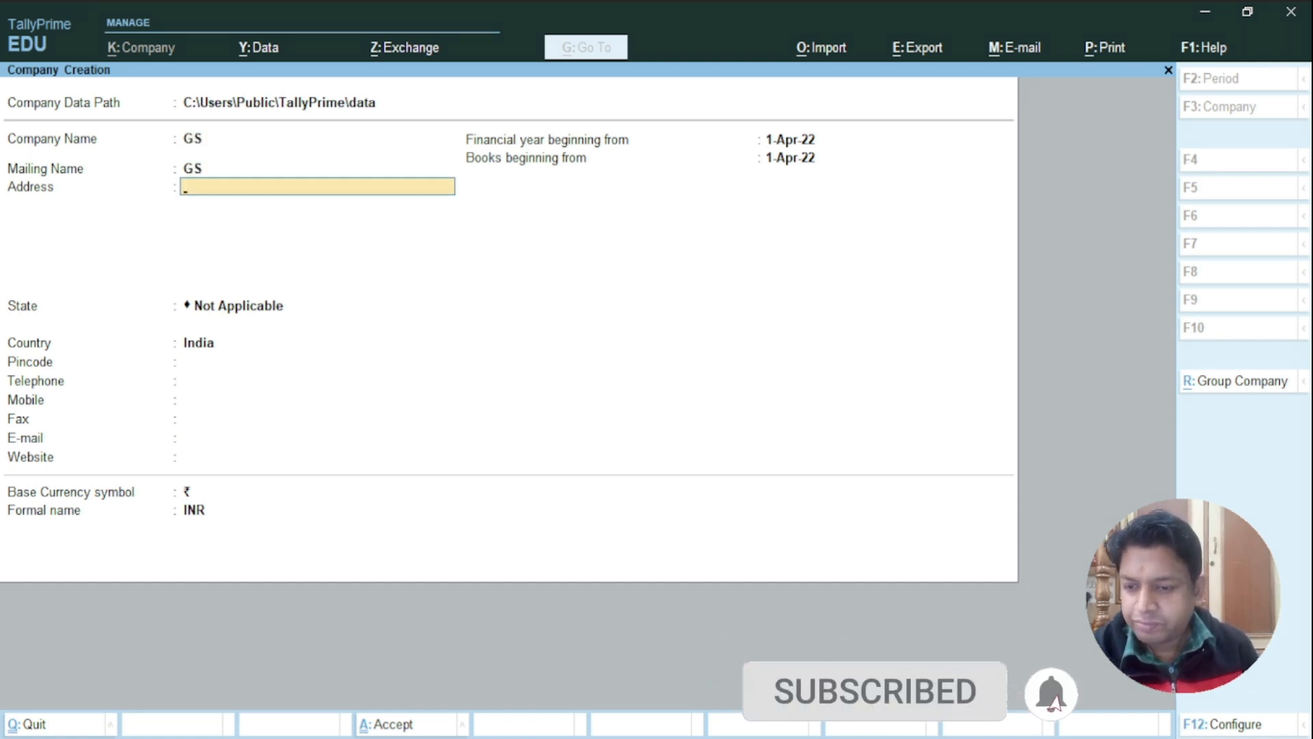
Set the company's state to Haryana, save the company and accept its features without changing them
key(Return)
key(Return)
text(Ha)
key(Return)
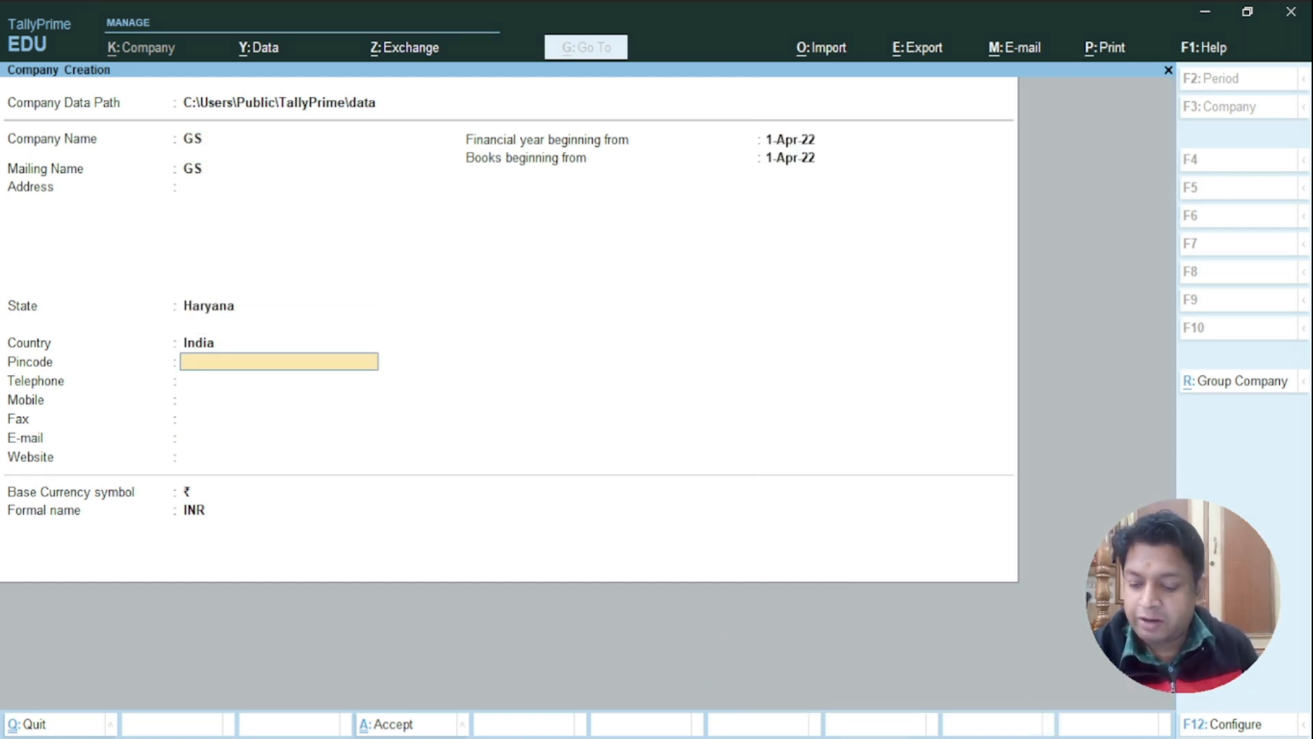
key(ctrl+a)
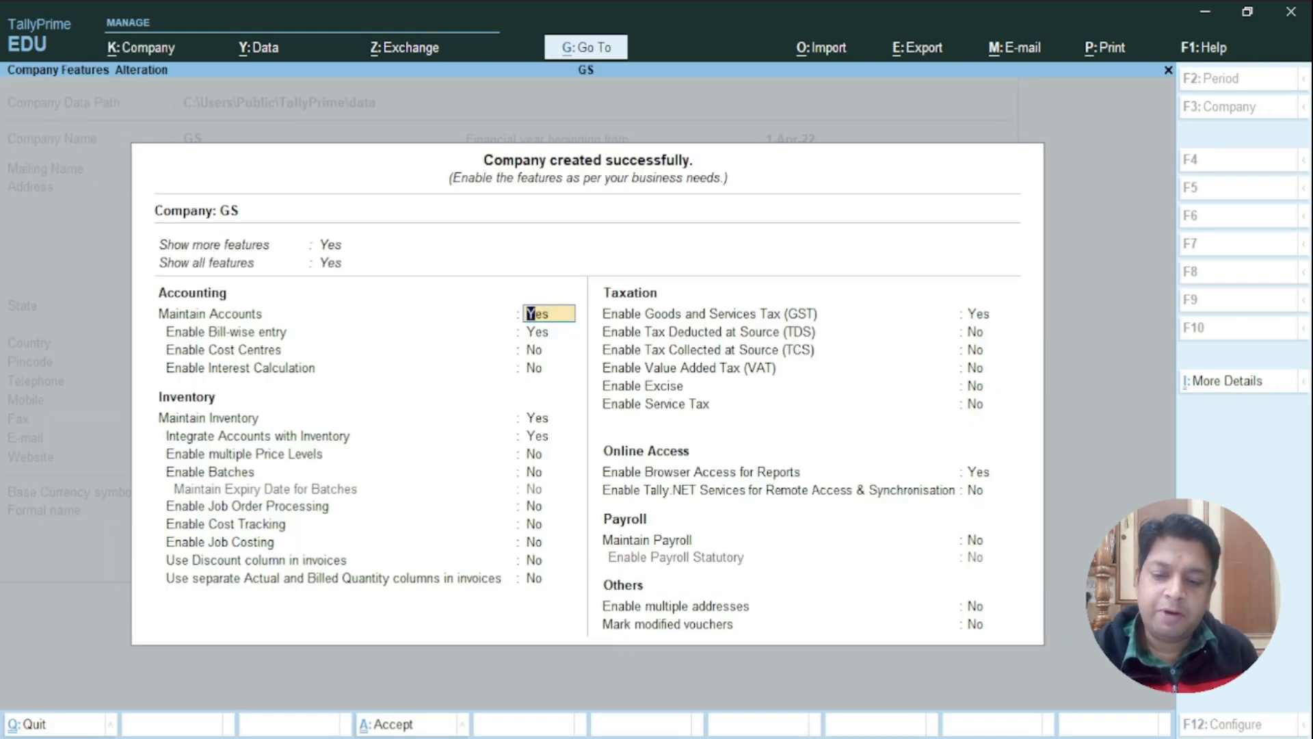
key(space)
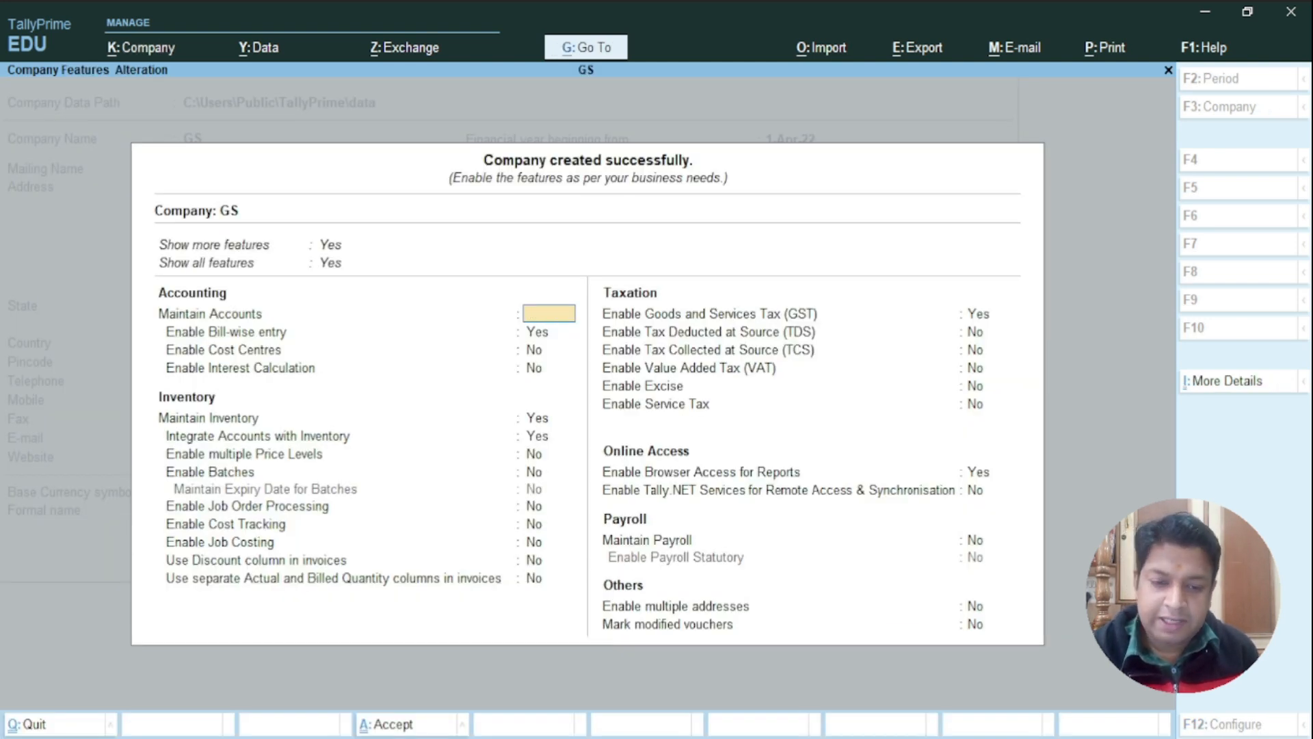
key(ctrl+a)
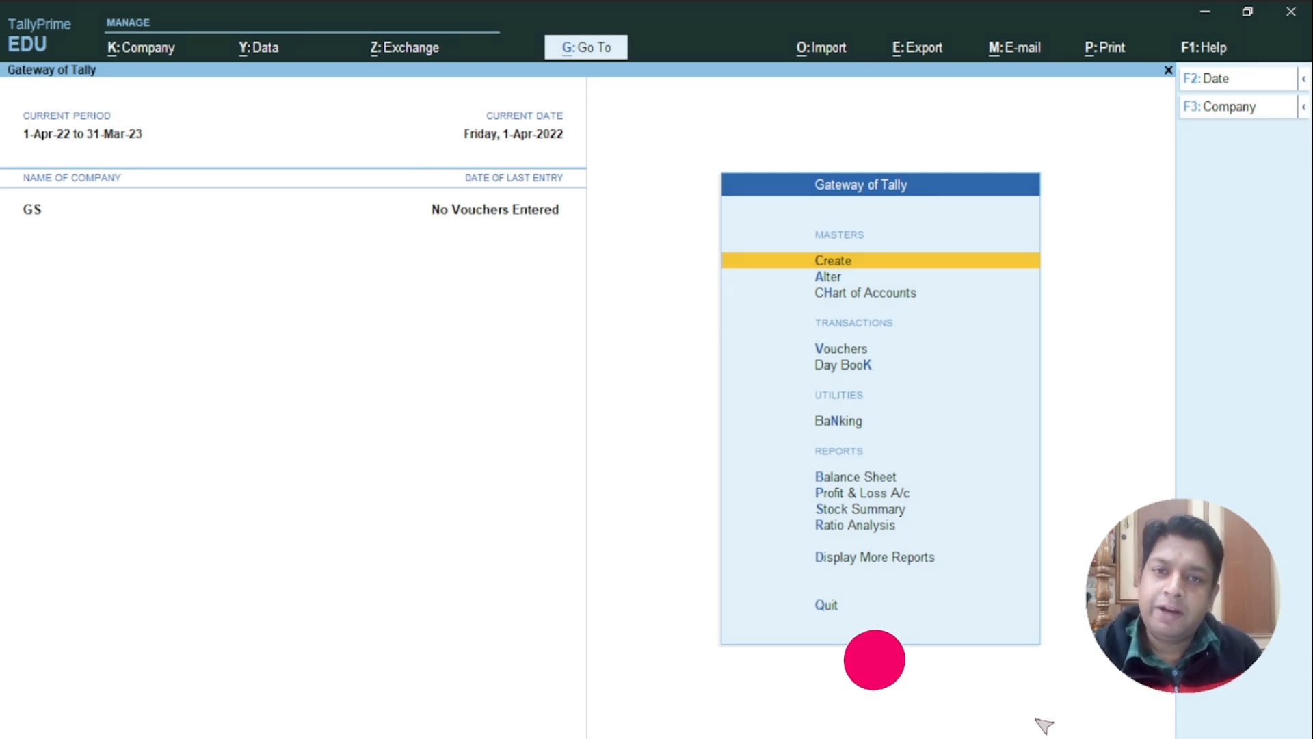
View the Stock Summary report of the new company and return to the Gateway of Tally
key(Down)
key(Down)
key(Down)
key(Down)
key(Down)
key(Down)
key(Down)
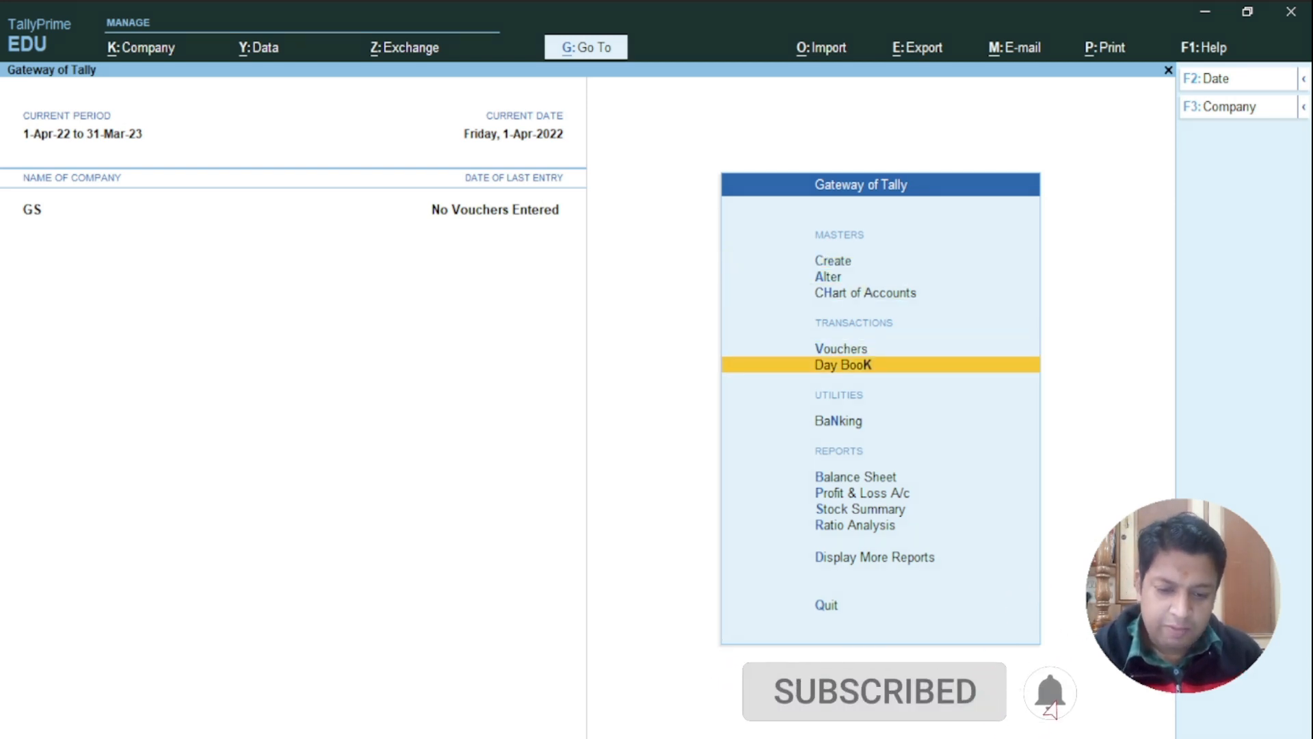
key(Return)
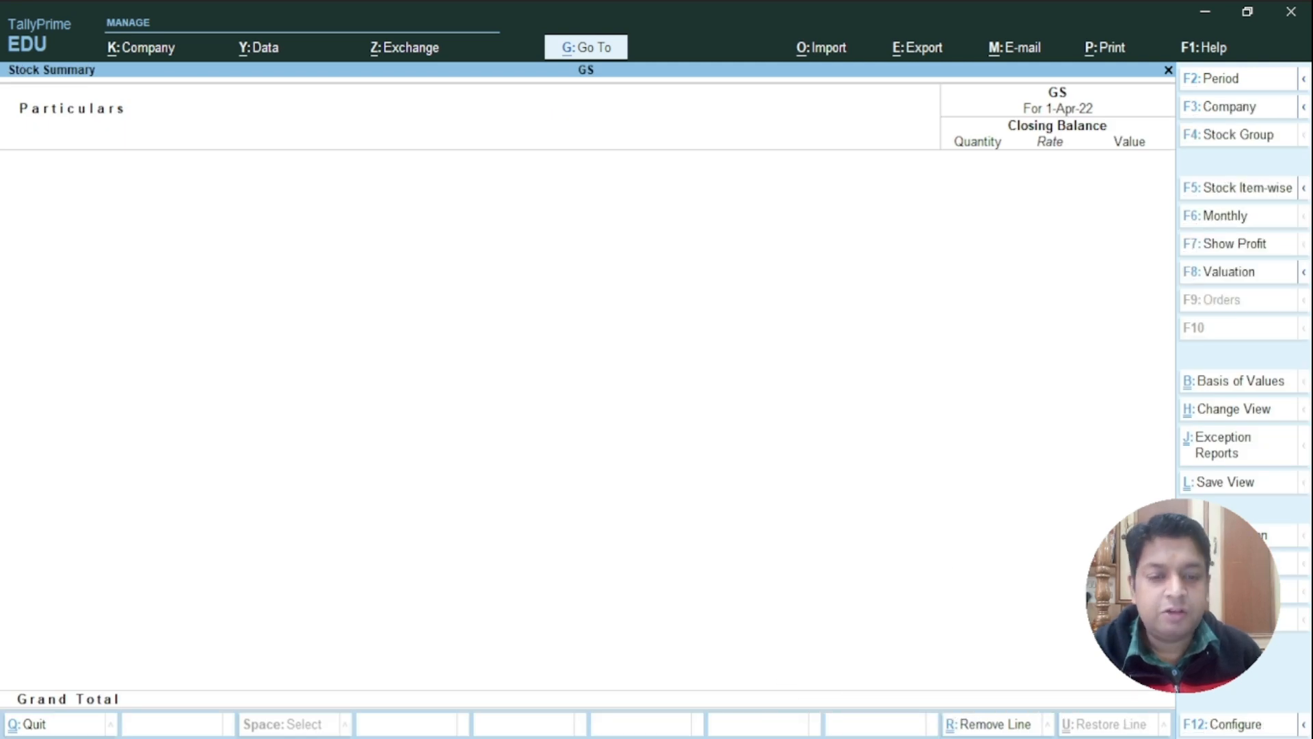
key(Escape)
View the blank payment voucher in voucher entry and leave it without recording anything
key(Up)
key(Up)
key(Up)
key(Up)
key(Up)
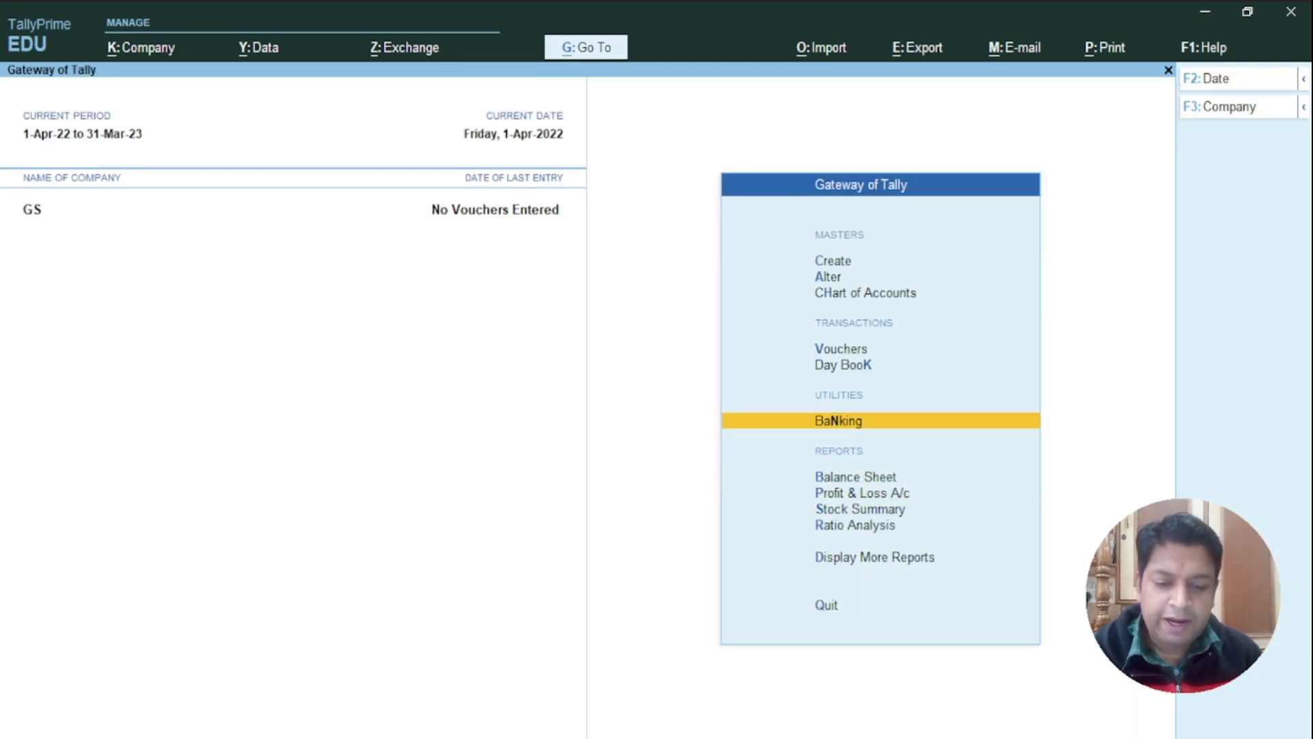
key(Return)
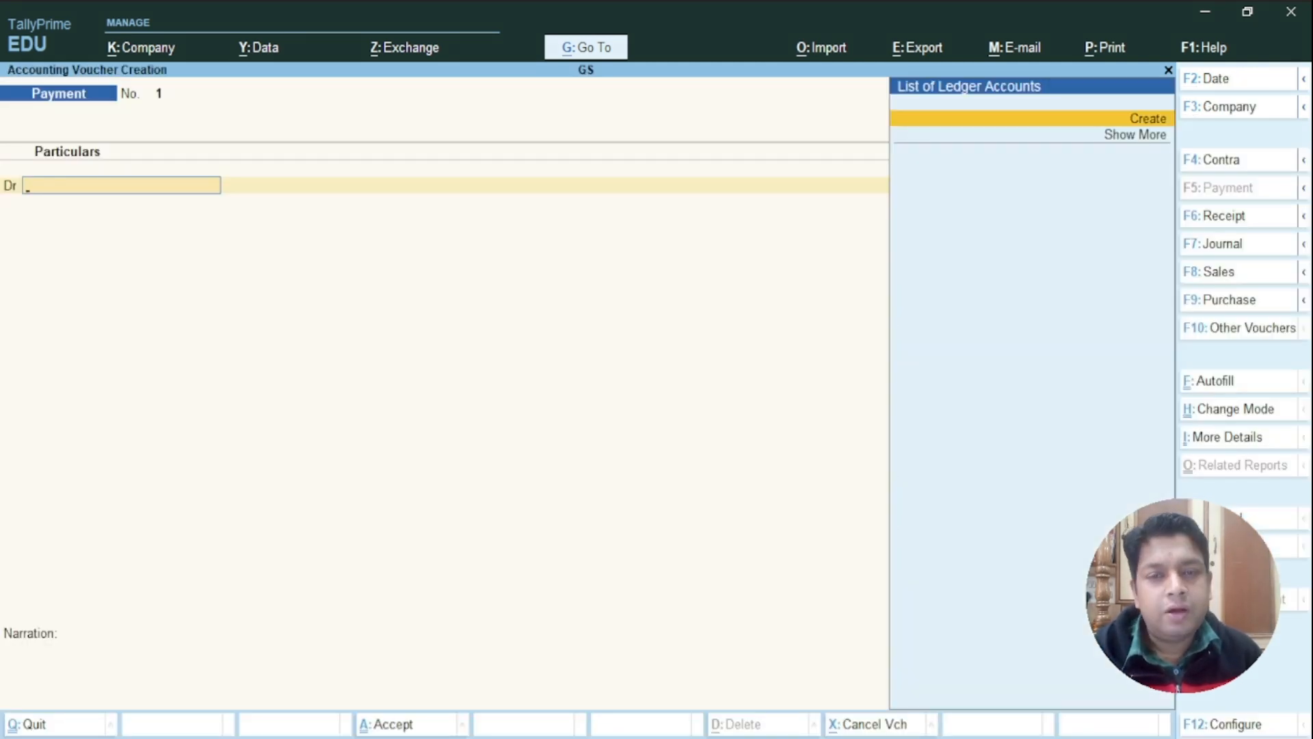
key(Escape)
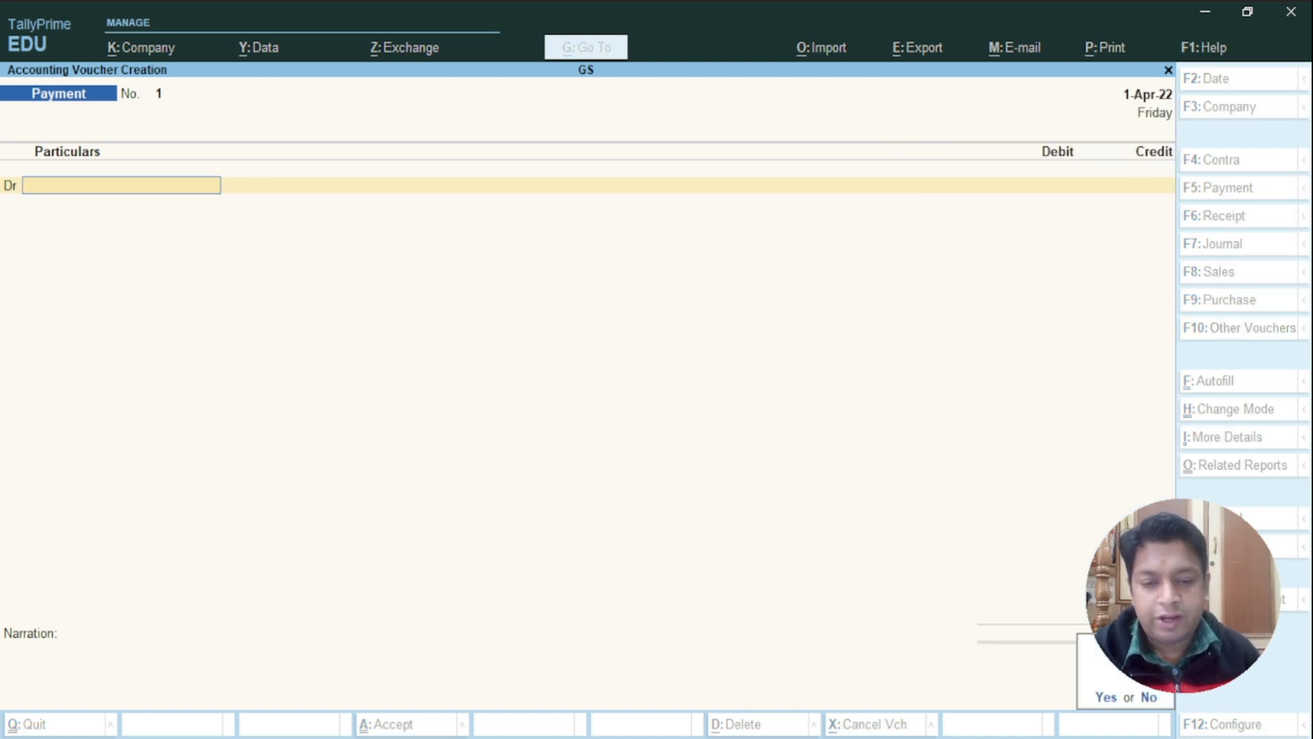
key(y)
Open the creation form for a new godown master, choosing a new godown over altering the existing Main Location
key(Down)
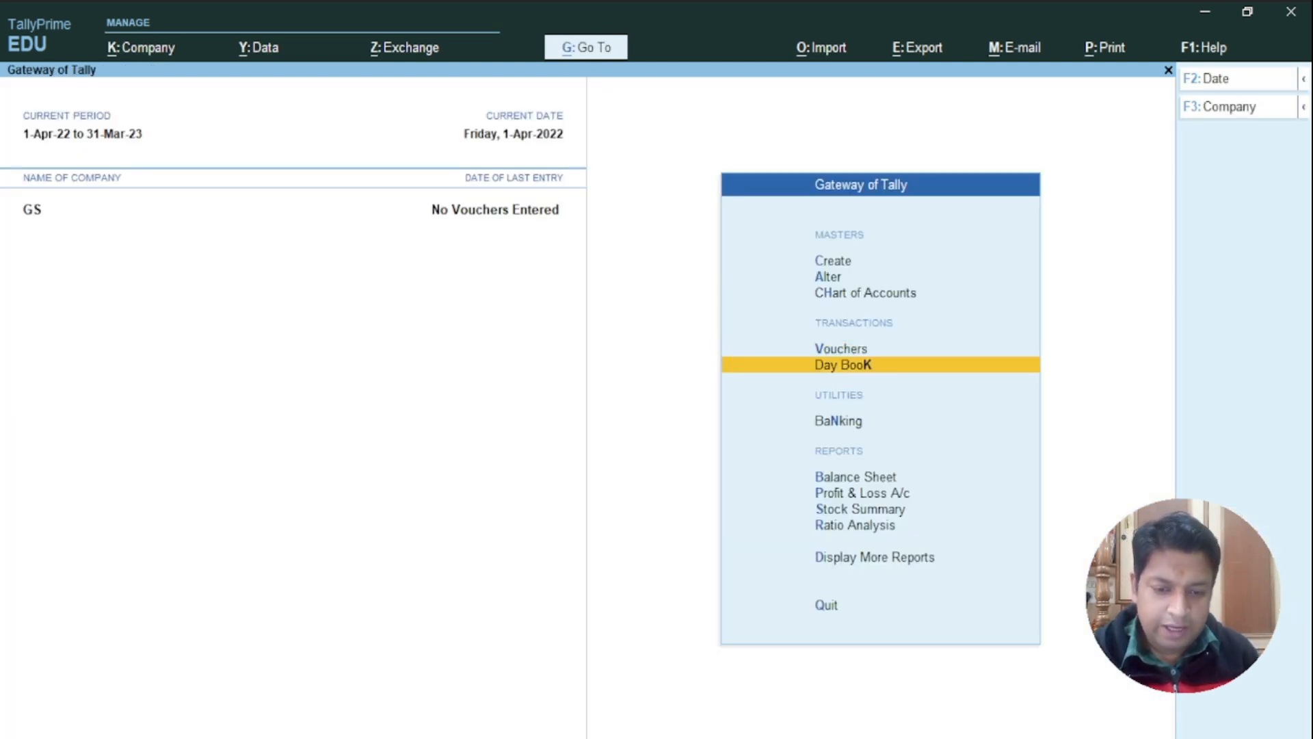
key(Up)
key(Up)
key(Up)
key(Up)
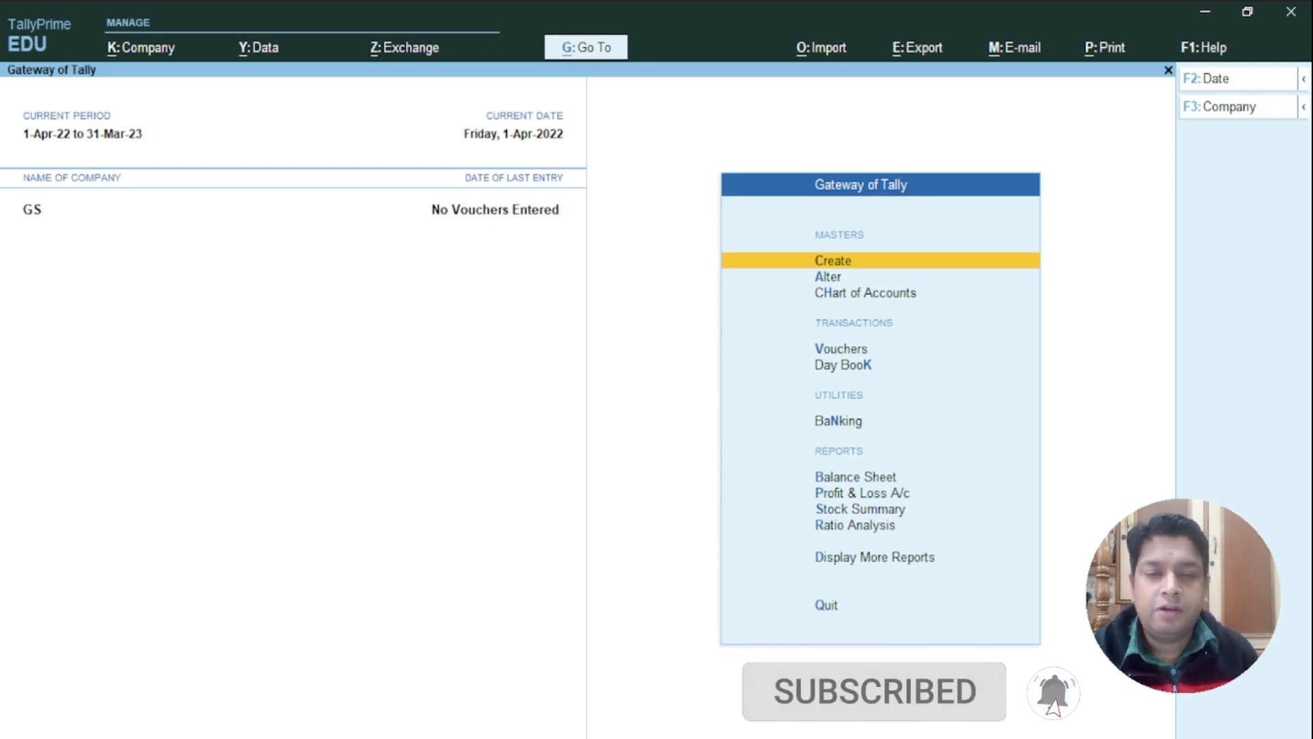
key(Return)
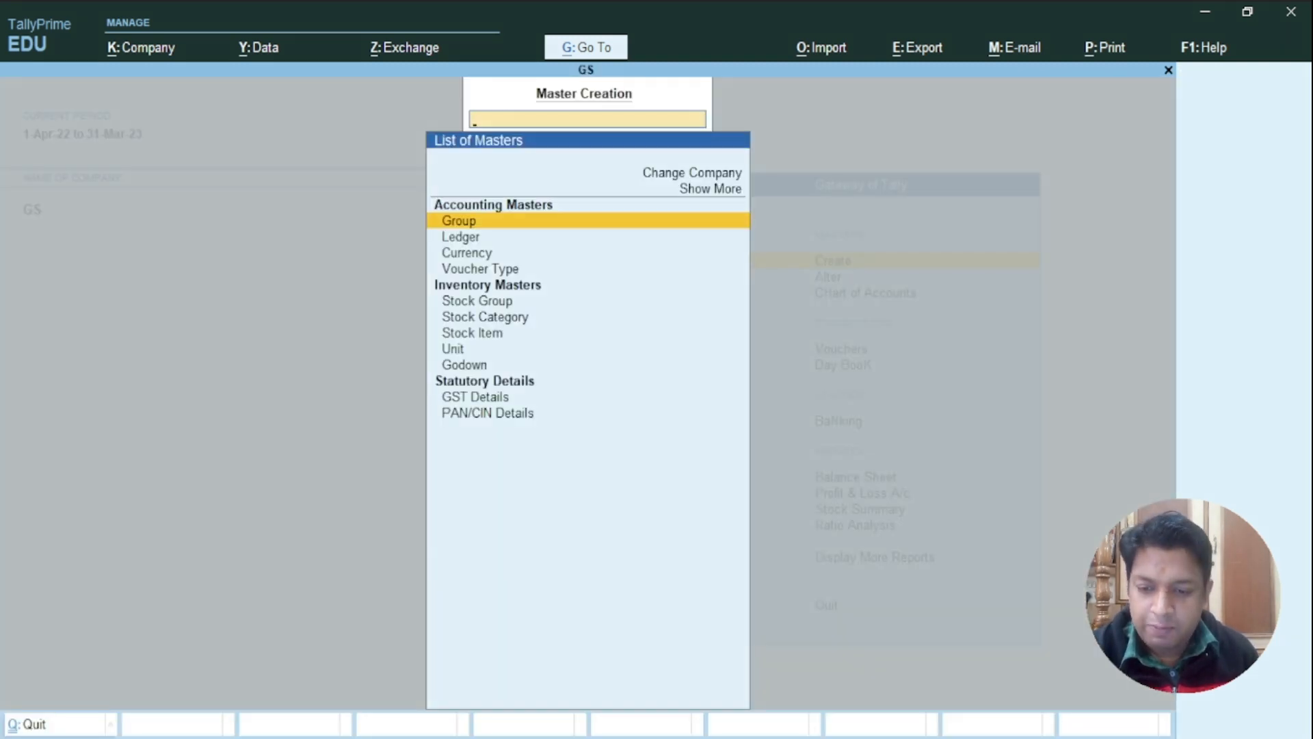
key(Down)
key(Down)
key(Down)
key(Down)
key(Down)
key(Down)
key(Down)
key(Down)
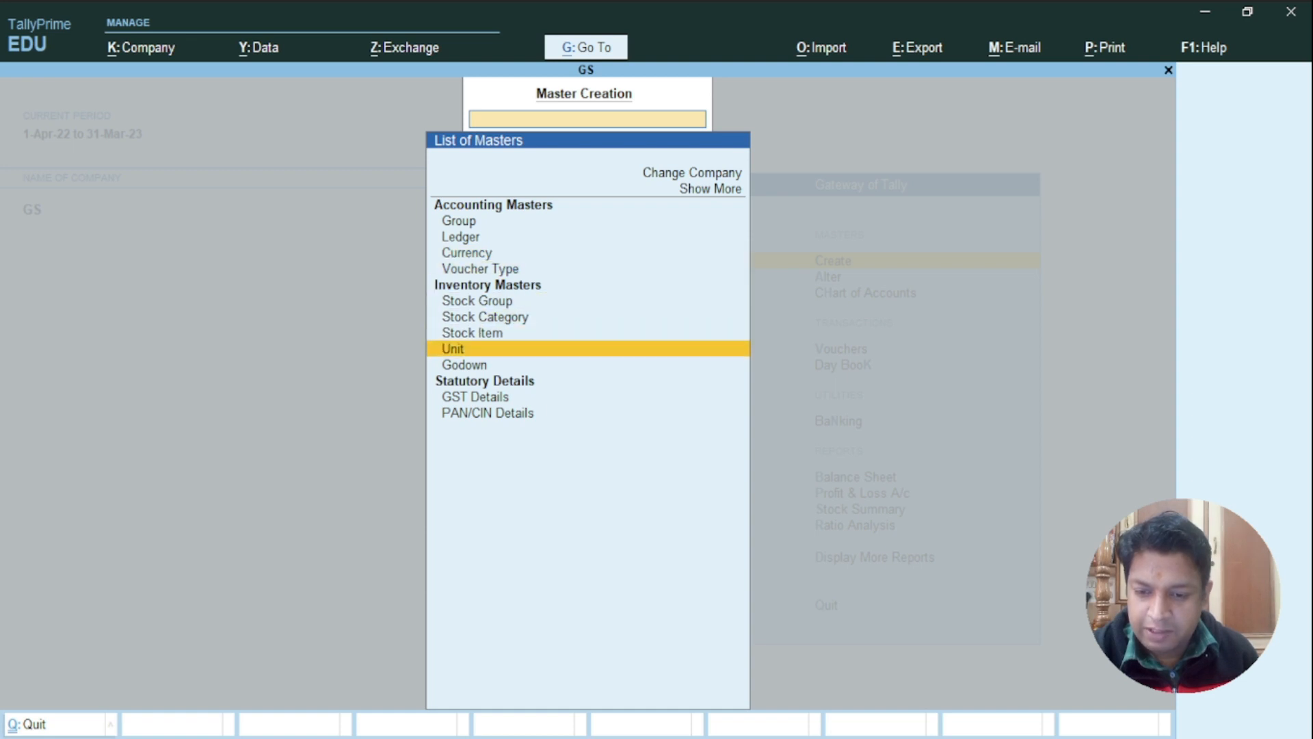
key(Return)
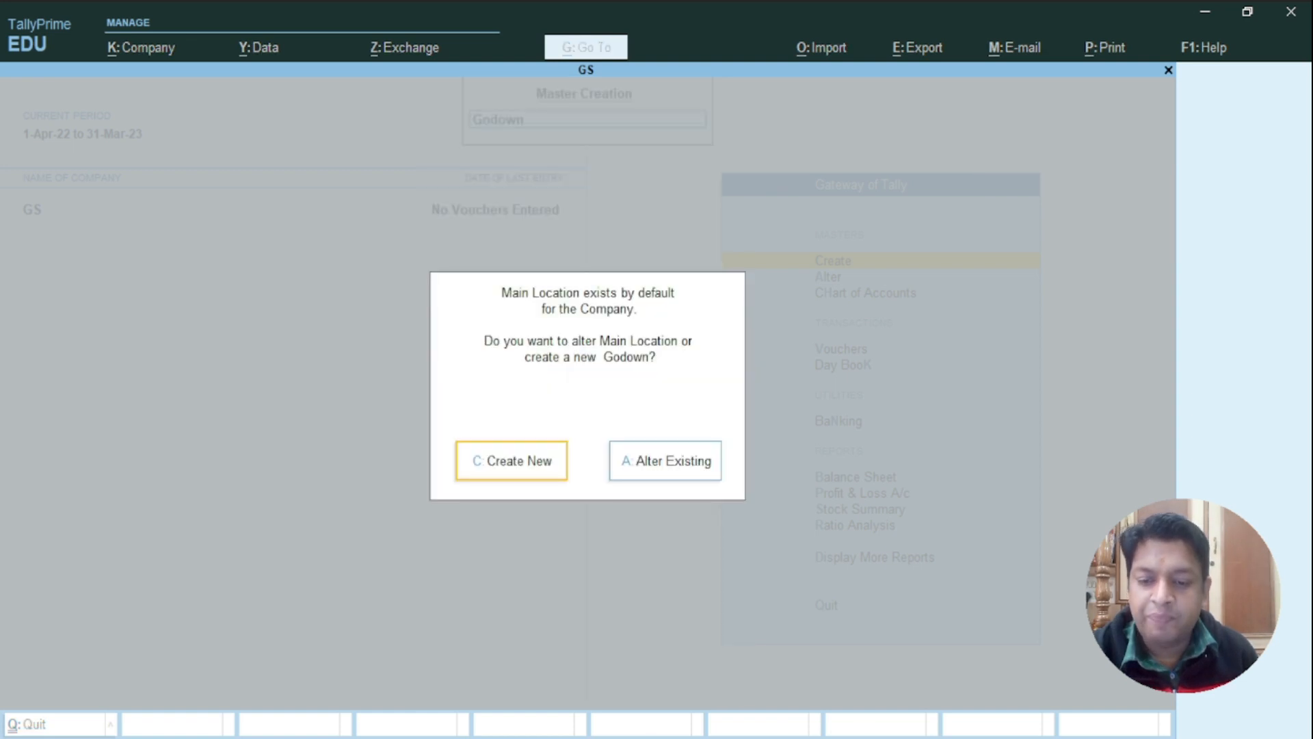
key(Return)
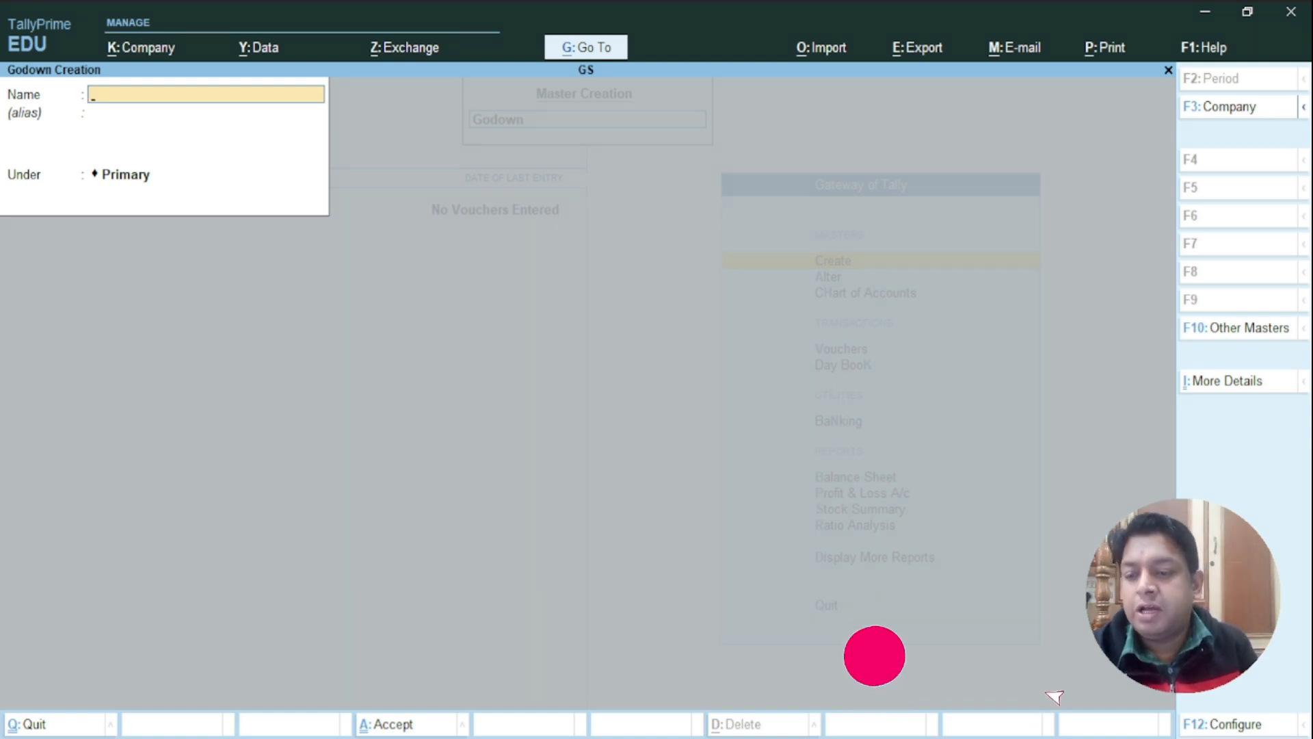
Create a godown named Panchkula under Main Location
text(Panchkula)
key(Return)
key(Return)
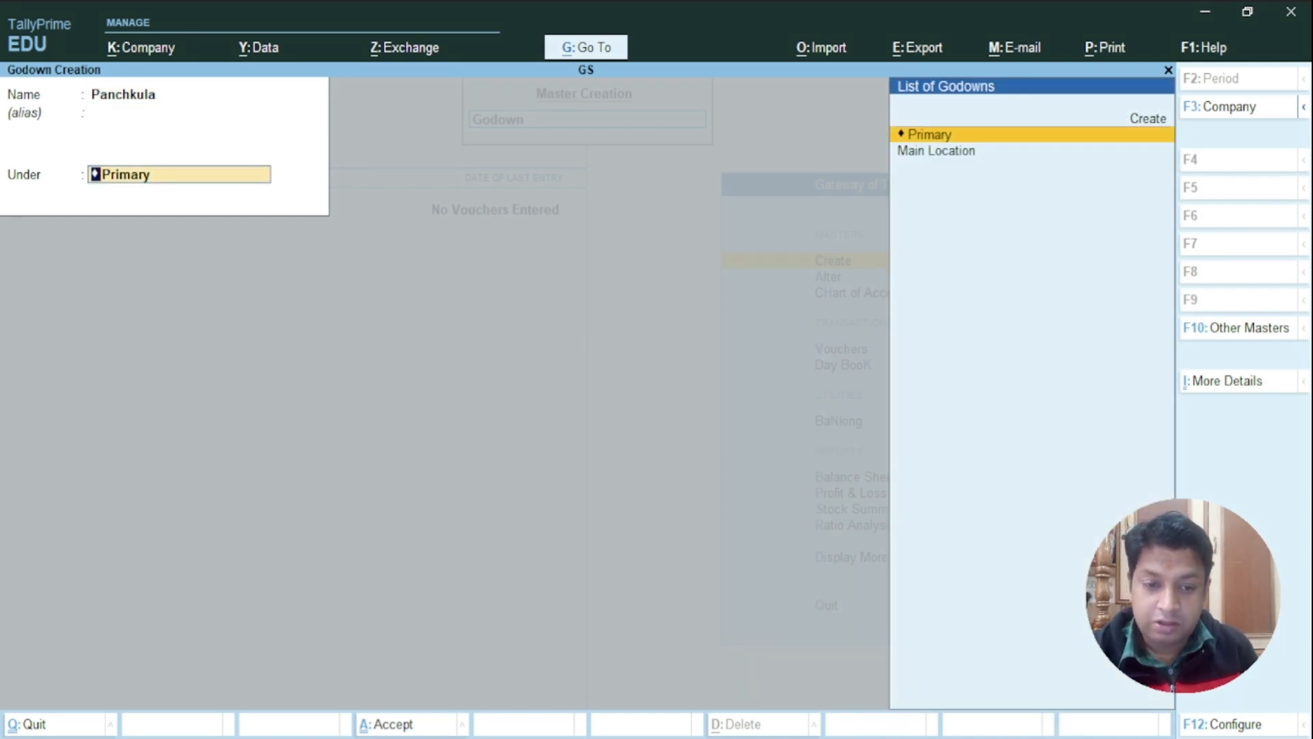
key(Down)
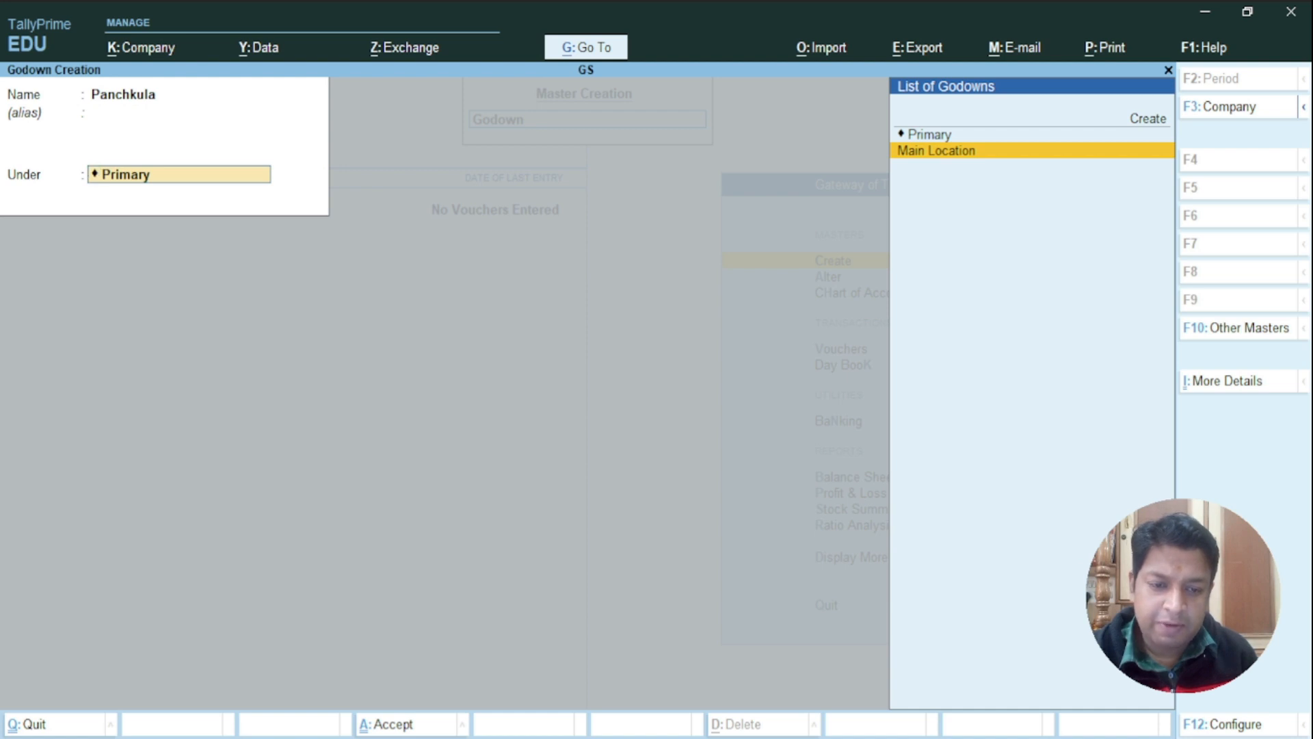
key(Return)
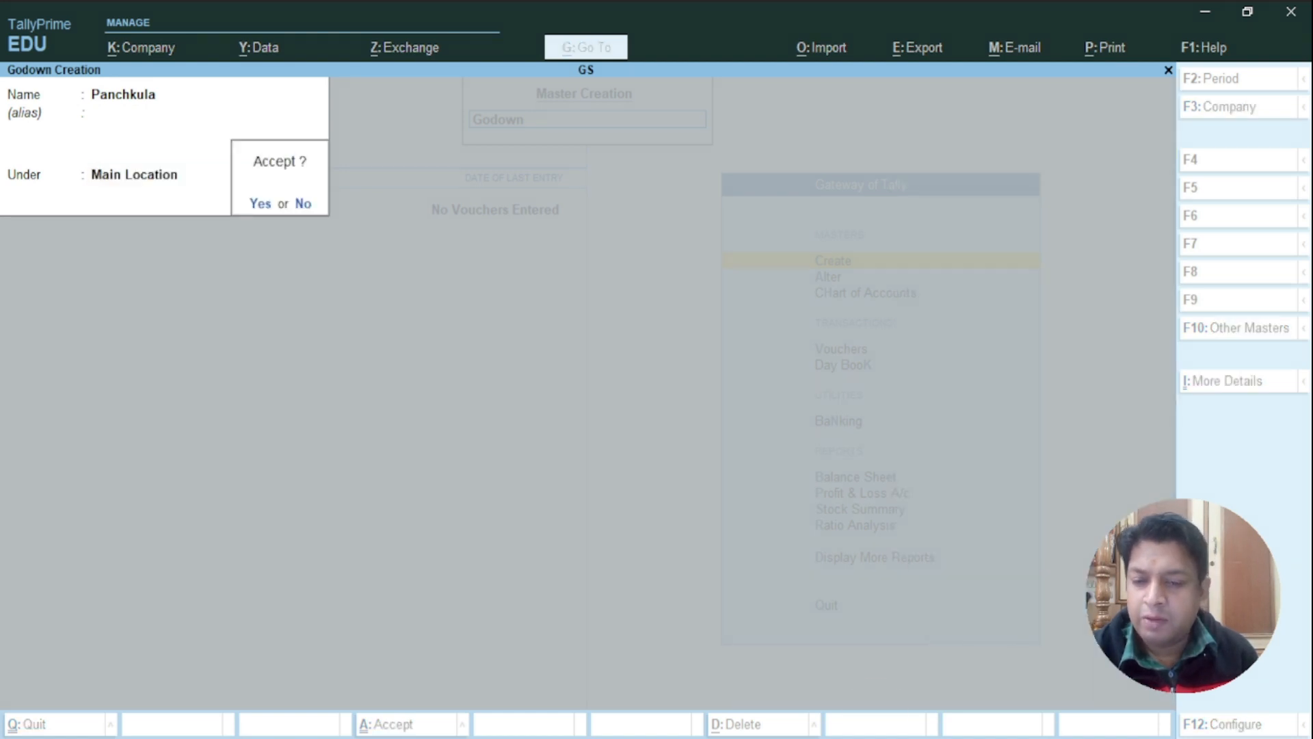
key(Return)
Create a godown named Kalka under Primary
text(Kalka)
key(Return)
key(Return)
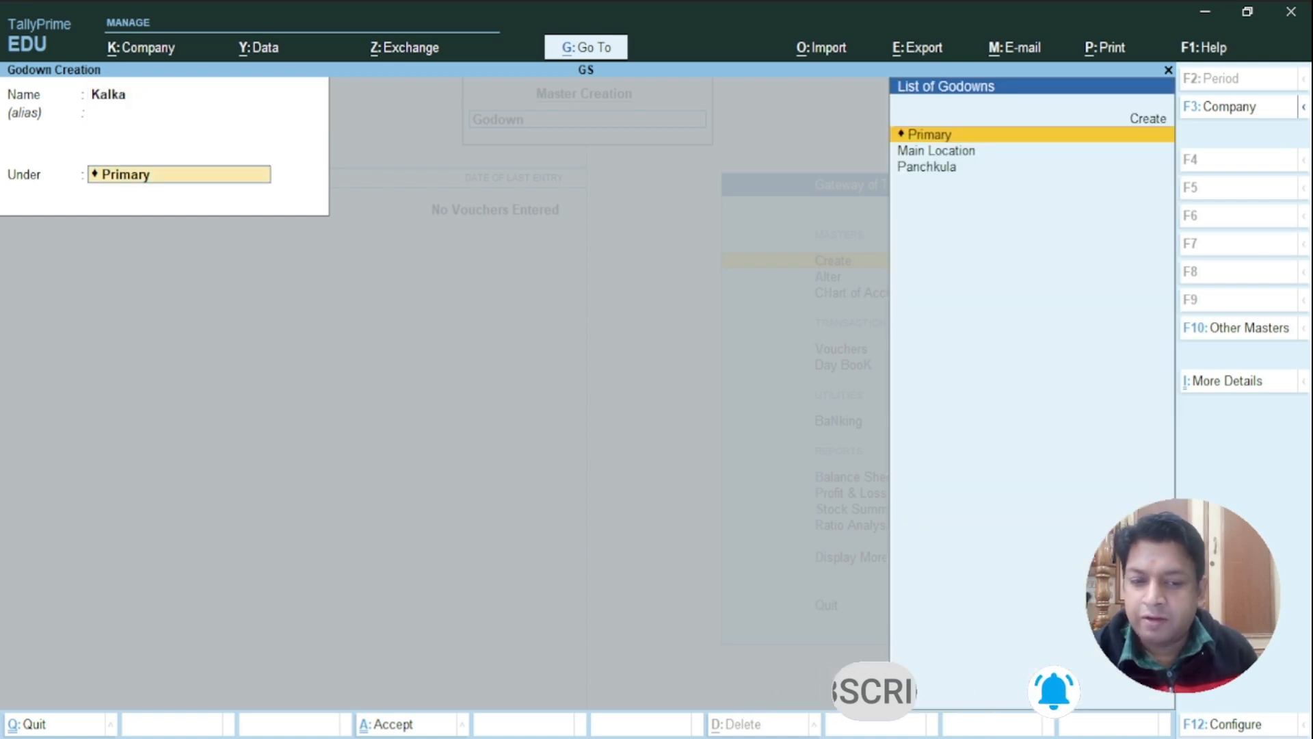
key(ctrl+a)
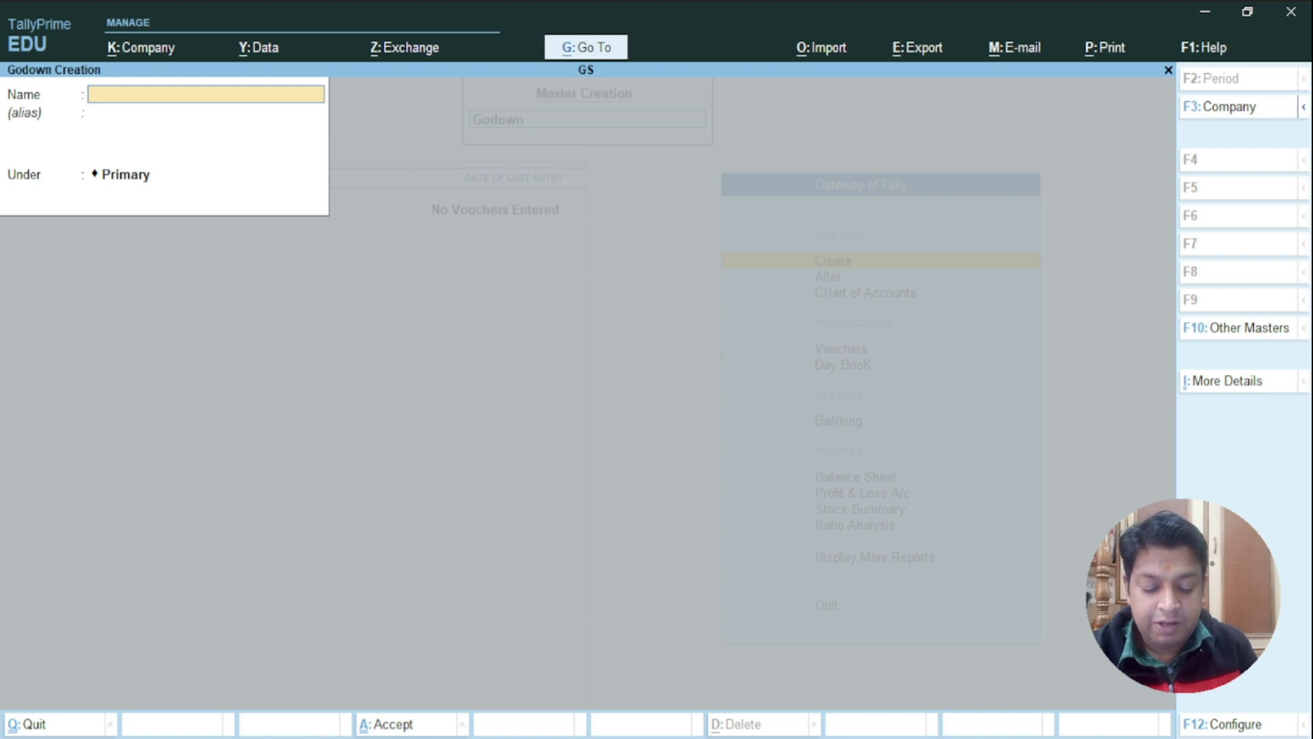
Create a godown named Pinjore under Primary and leave godown creation
text(Pinjo)
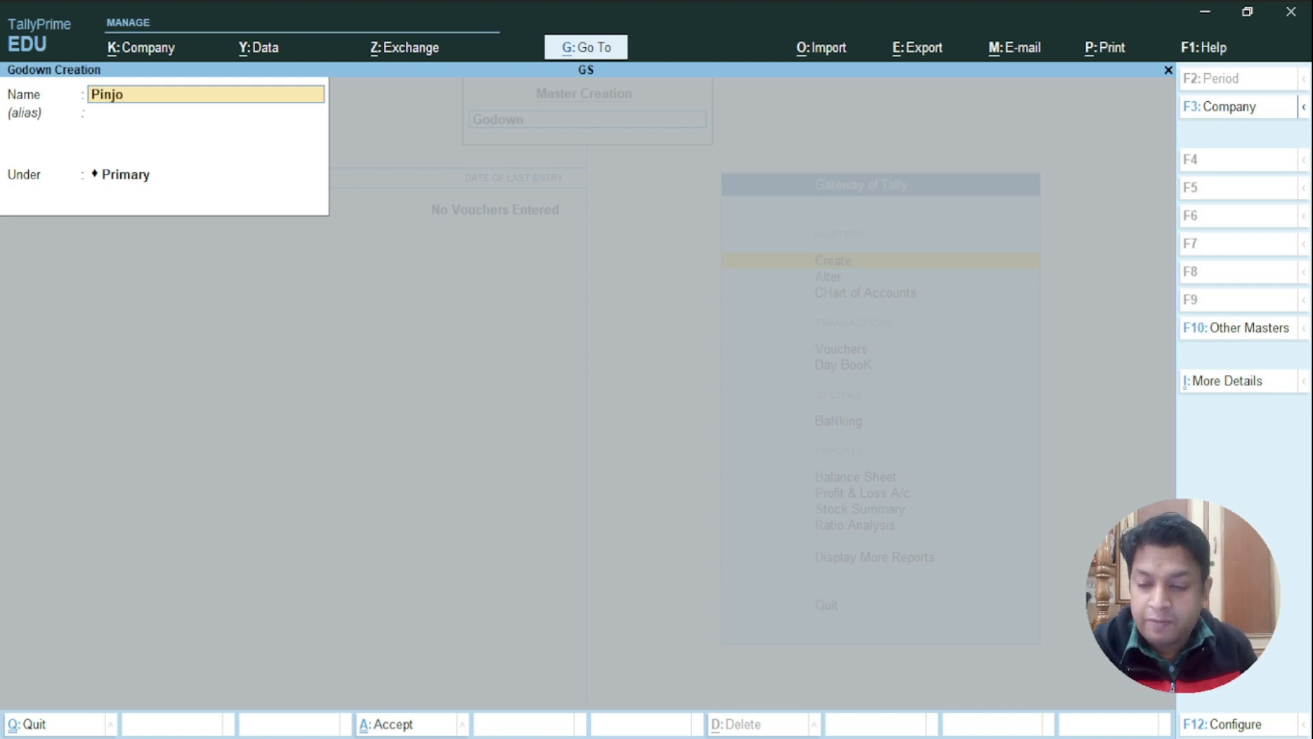
text(re)
key(Return)
key(Return)
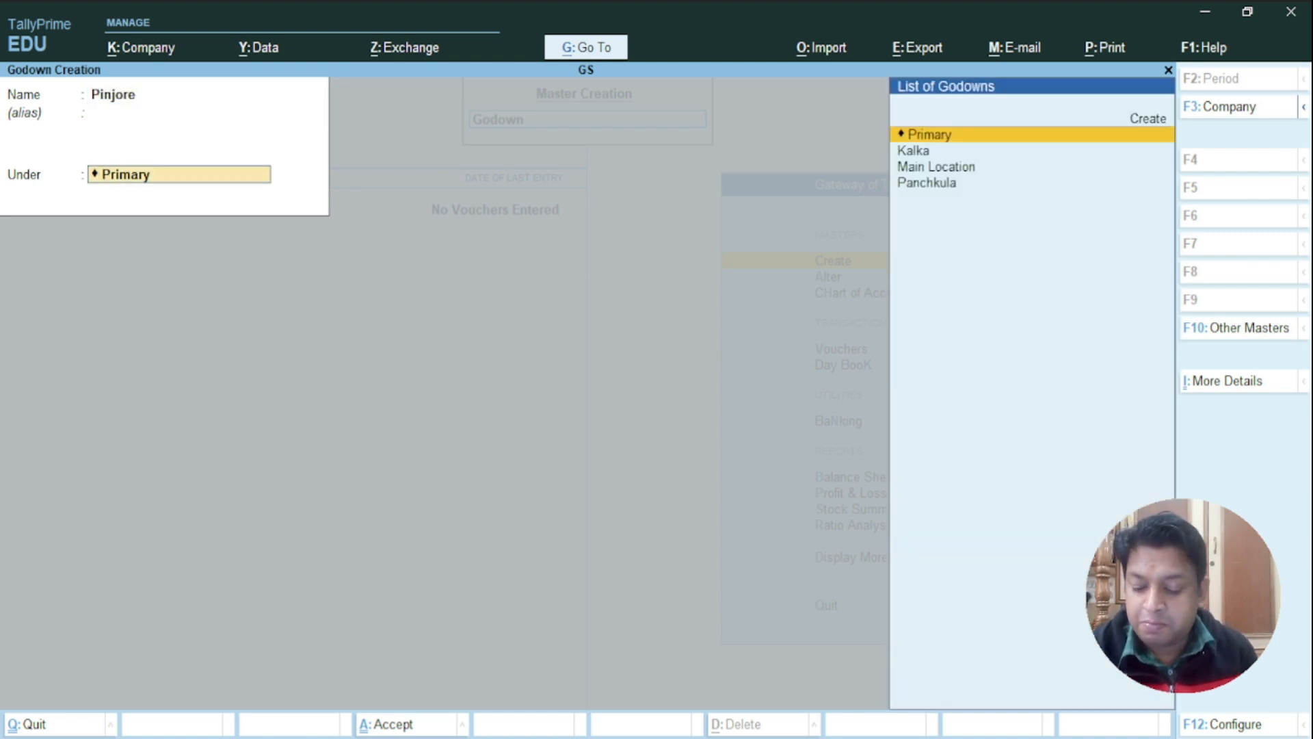
key(ctrl+a)
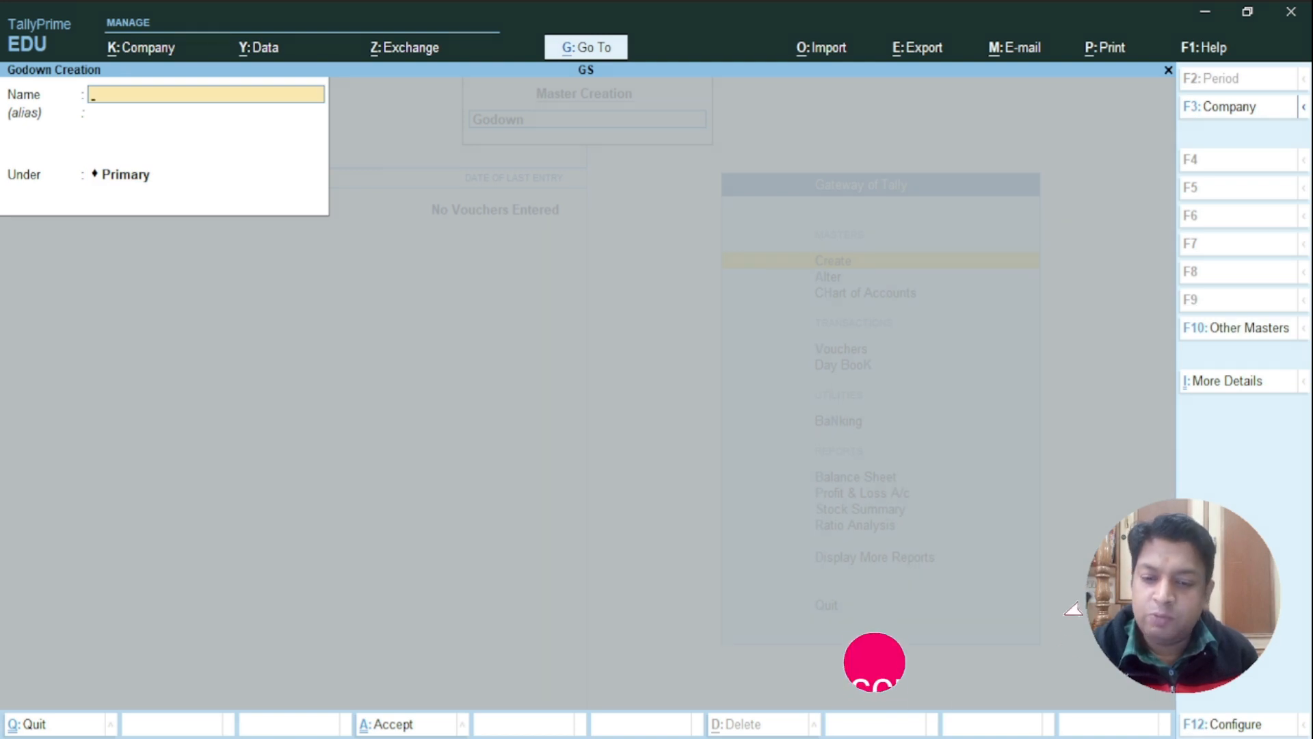
key(Escape)
key(Escape)
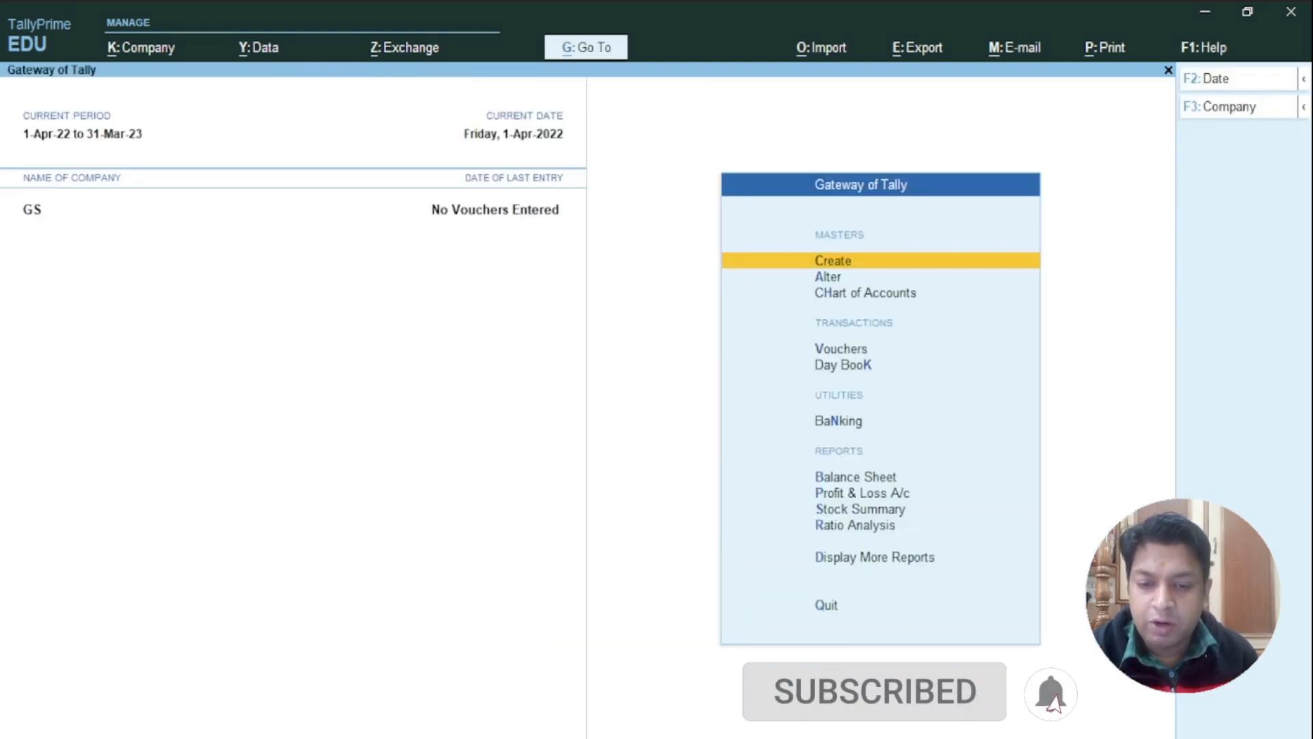
Open the list of existing godowns for alteration
key(Down)
key(Return)
key(Down)
key(Down)
key(Down)
key(Down)
key(Down)
key(Down)
key(Down)
key(Down)
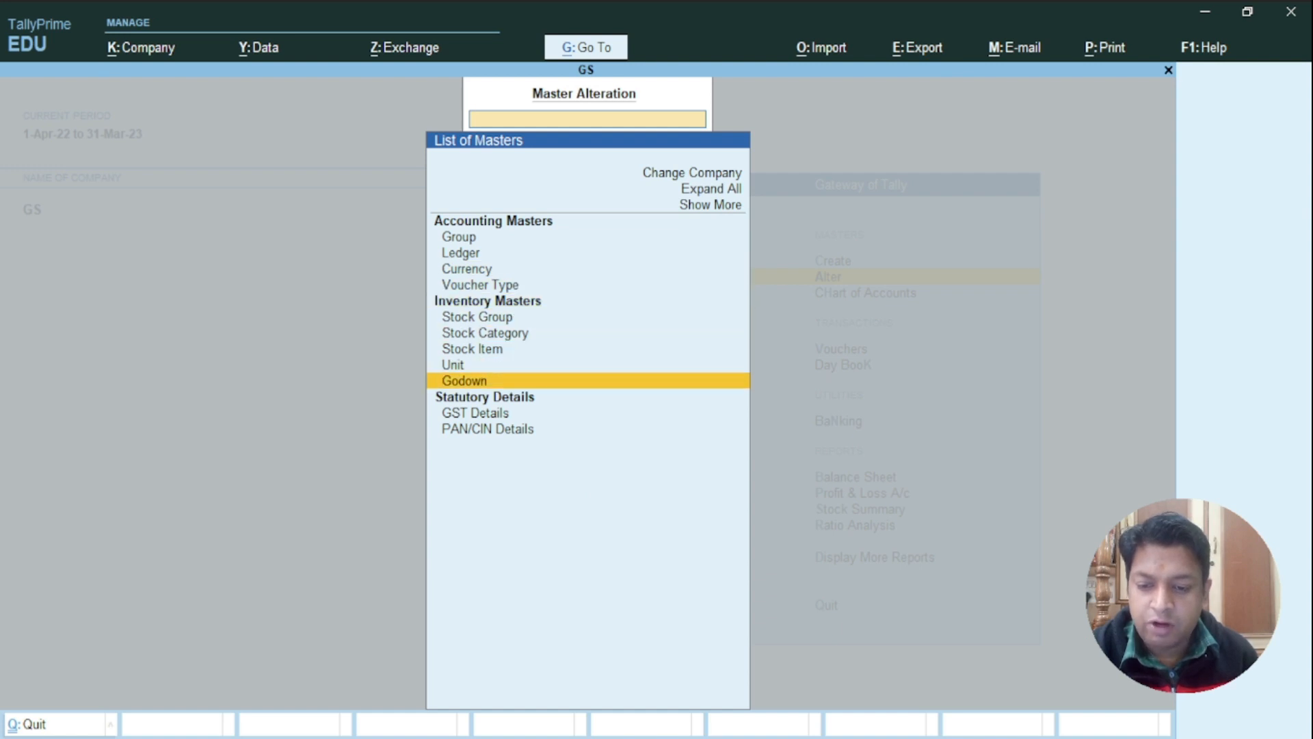
key(Return)
Review the entries in the list of godowns, including Main Location and the newly created ones
key(Down)
key(Down)
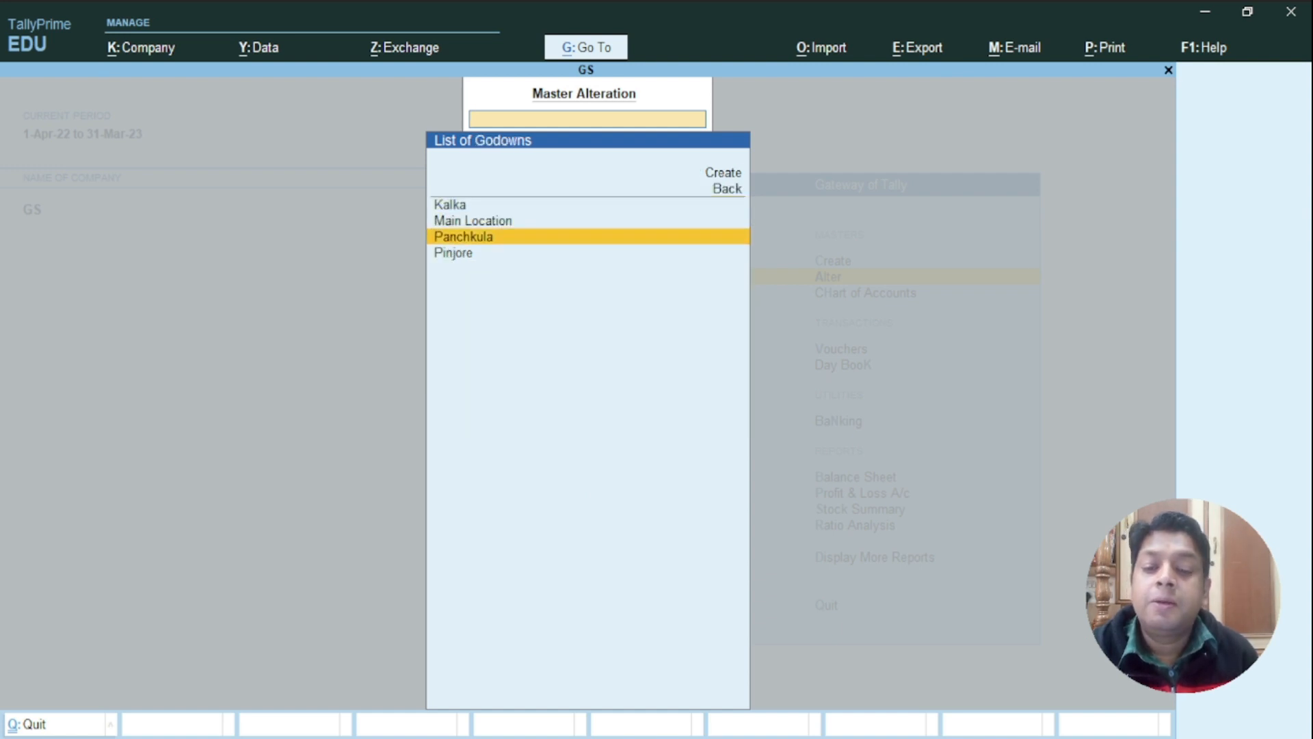
key(Down)
key(Up)
key(Up)
key(Up)
key(Down)
key(Down)
key(Down)
key(Up)
key(Up)
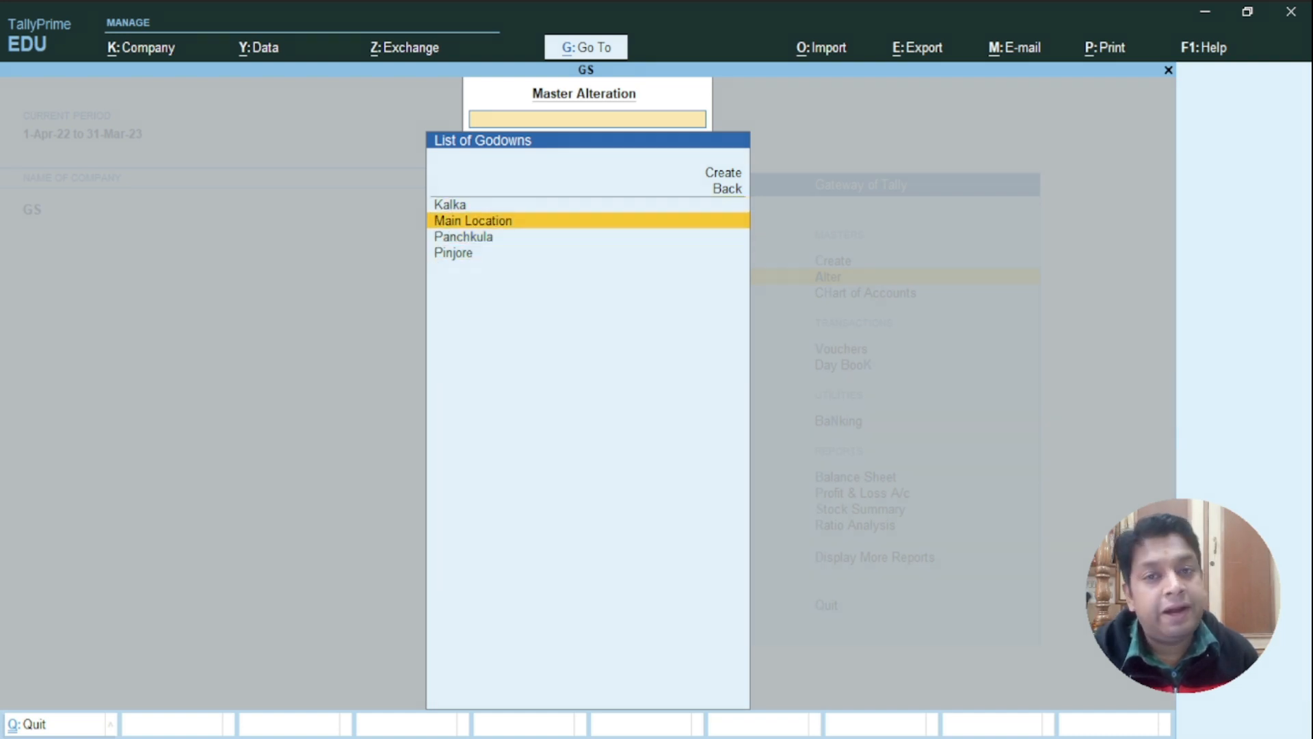
Leave the list of godowns and open a new purchase voucher
key(Up)
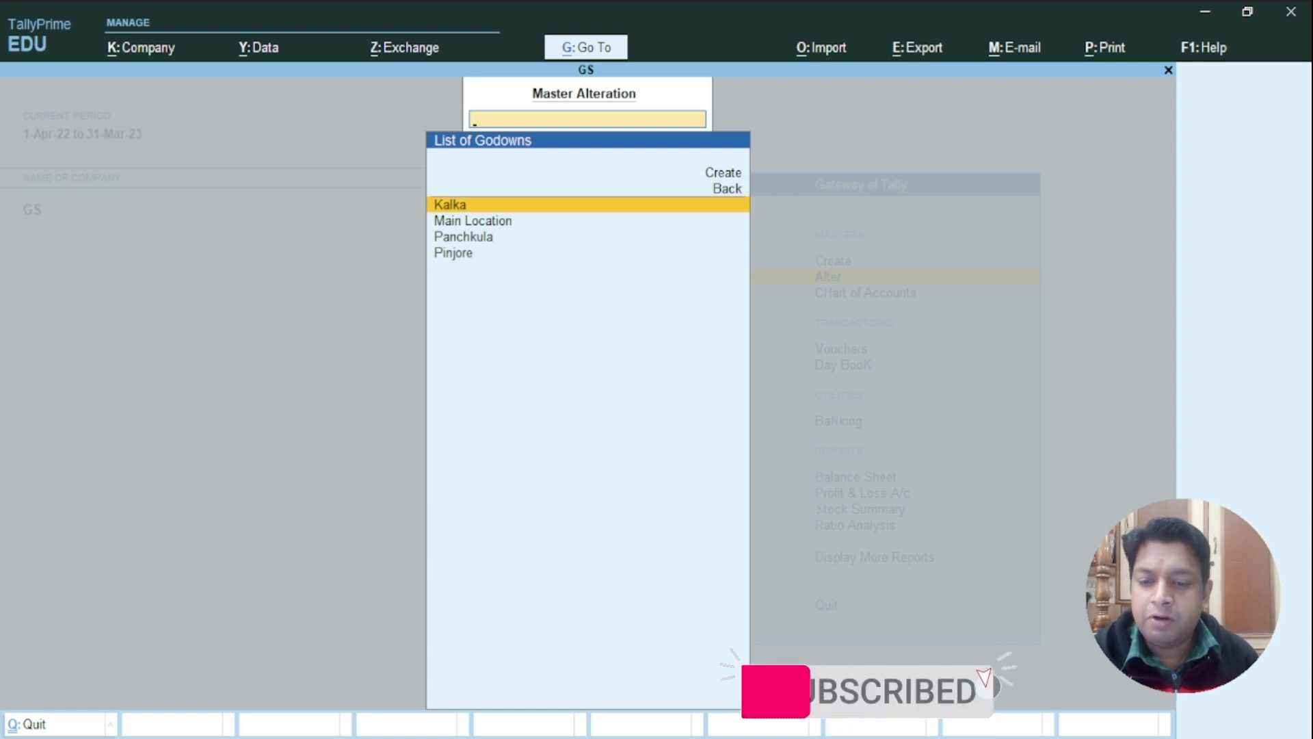
key(Escape)
key(Escape)
key(Down)
key(Down)
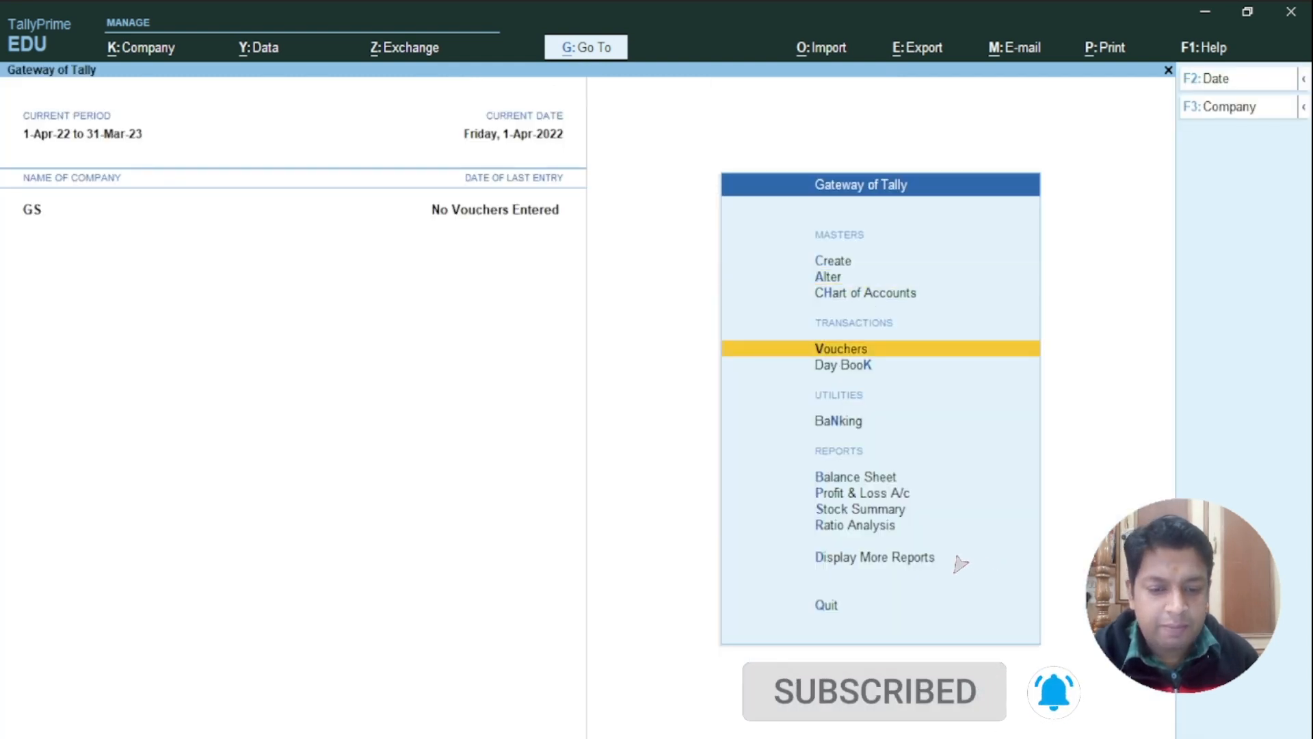
key(Return)
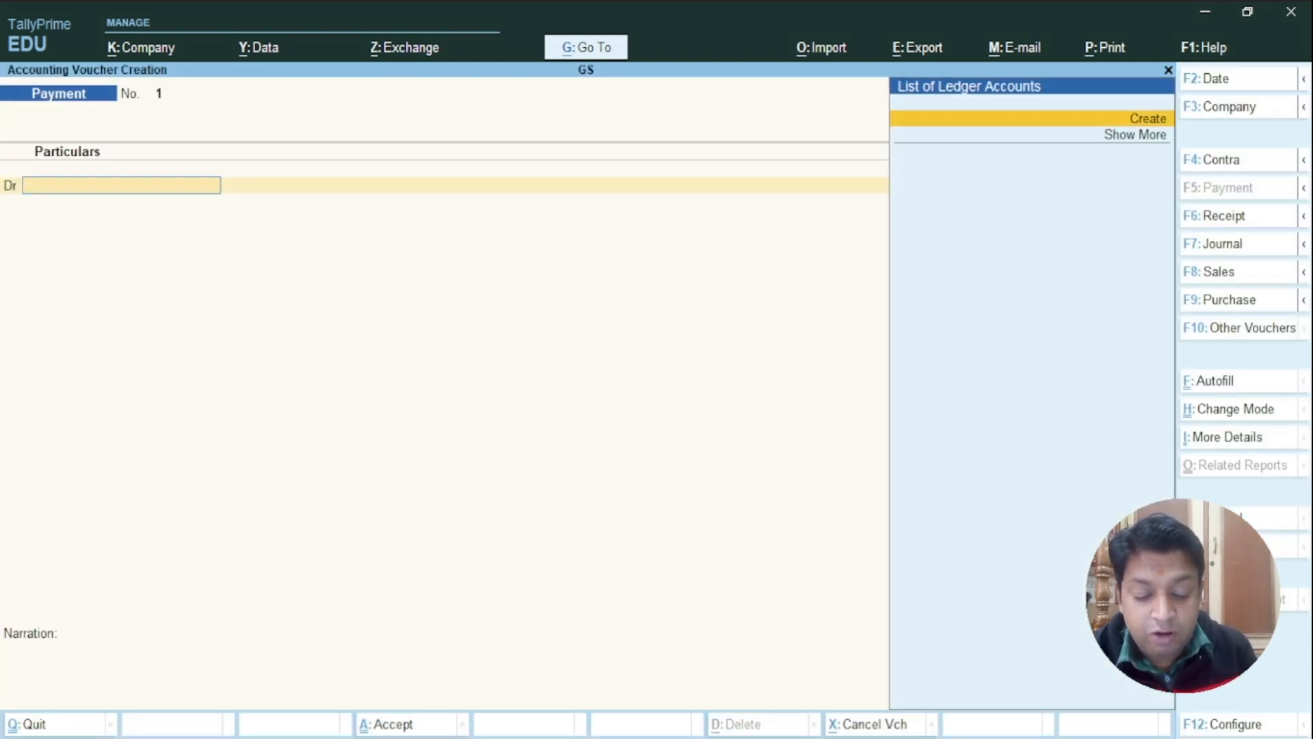
key(F9)
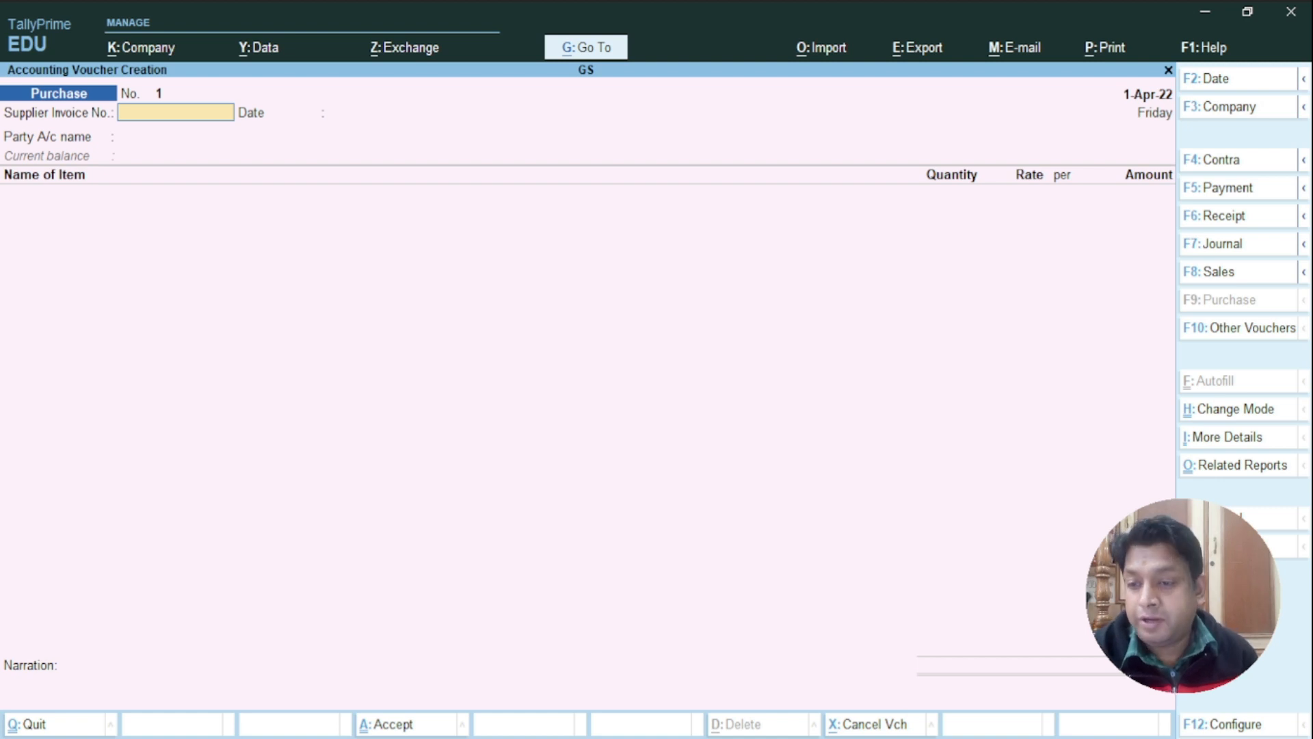
Leave the supplier invoice number blank, choose Cash as the party account and pass the receipt and order details empty
key(Return)
key(Return)
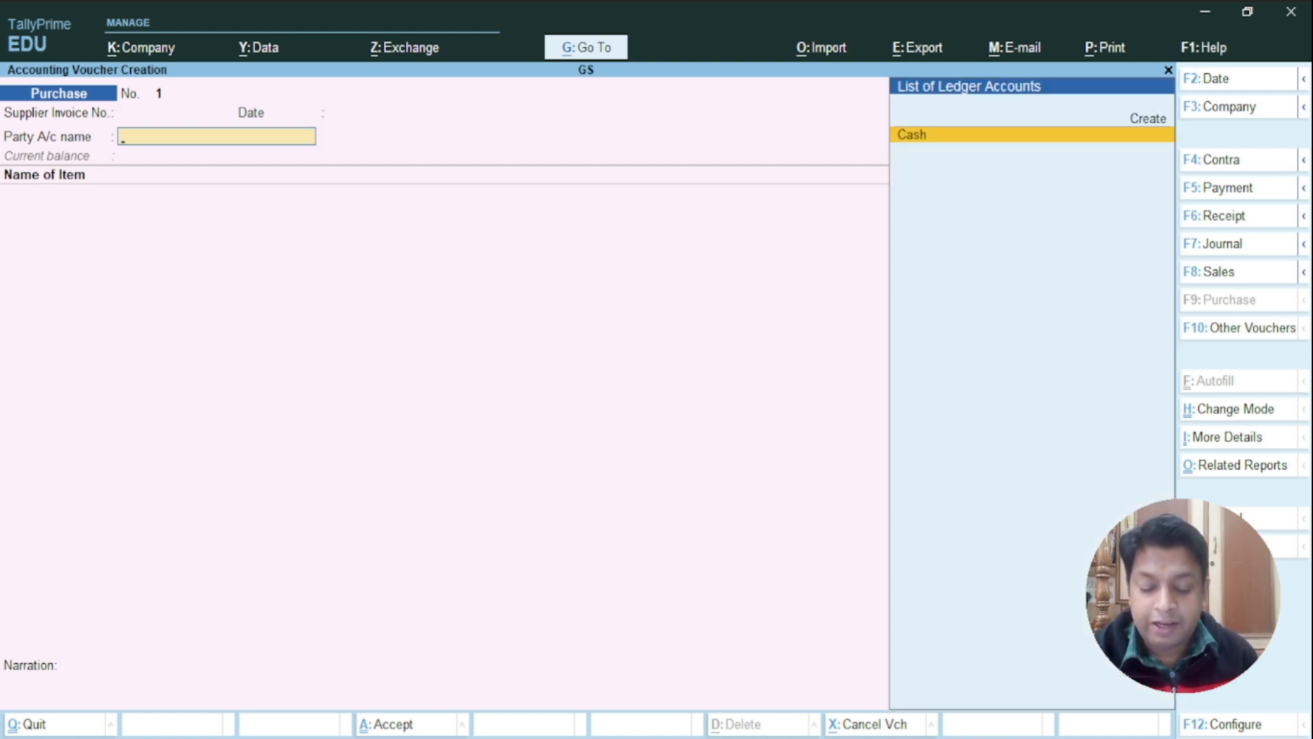
key(Return)
key(Return)
key(Return)
key(Return)
key(Return)
key(Return)
key(Return)
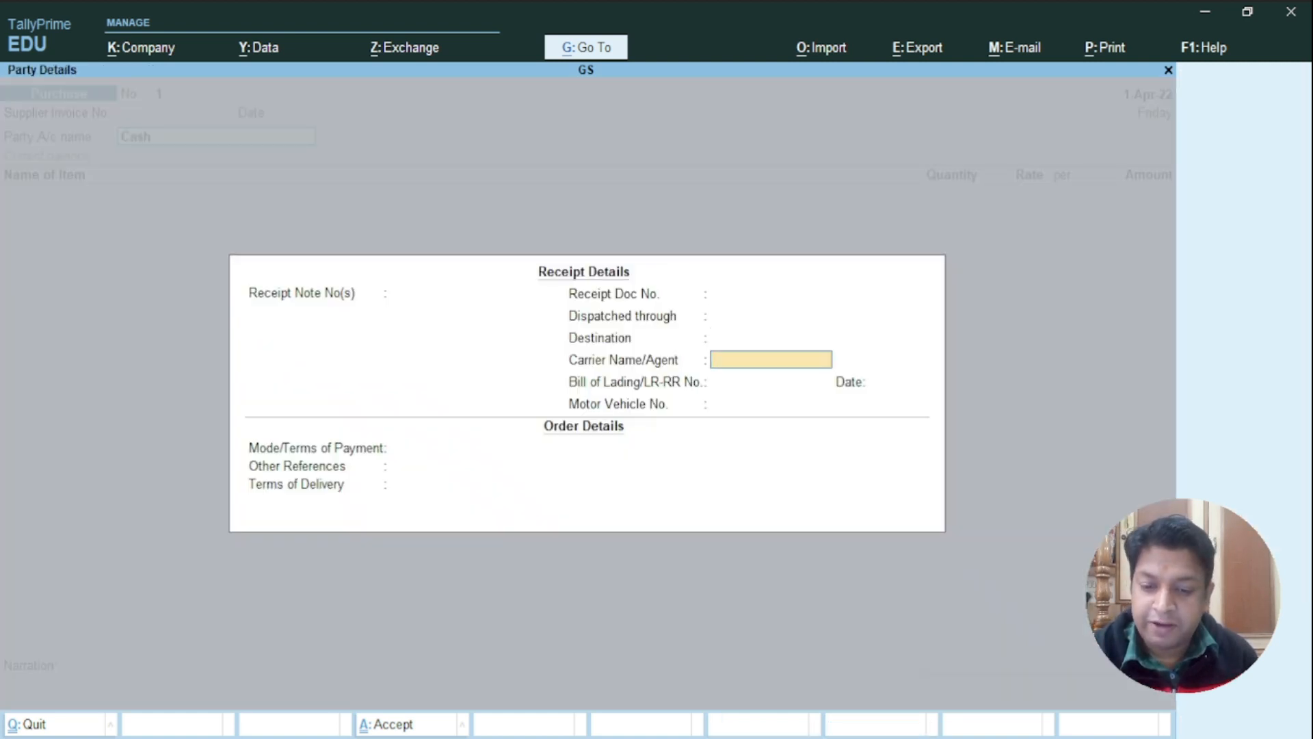
key(Return)
key(Return)
key(Return)
key(Return)
key(Return)
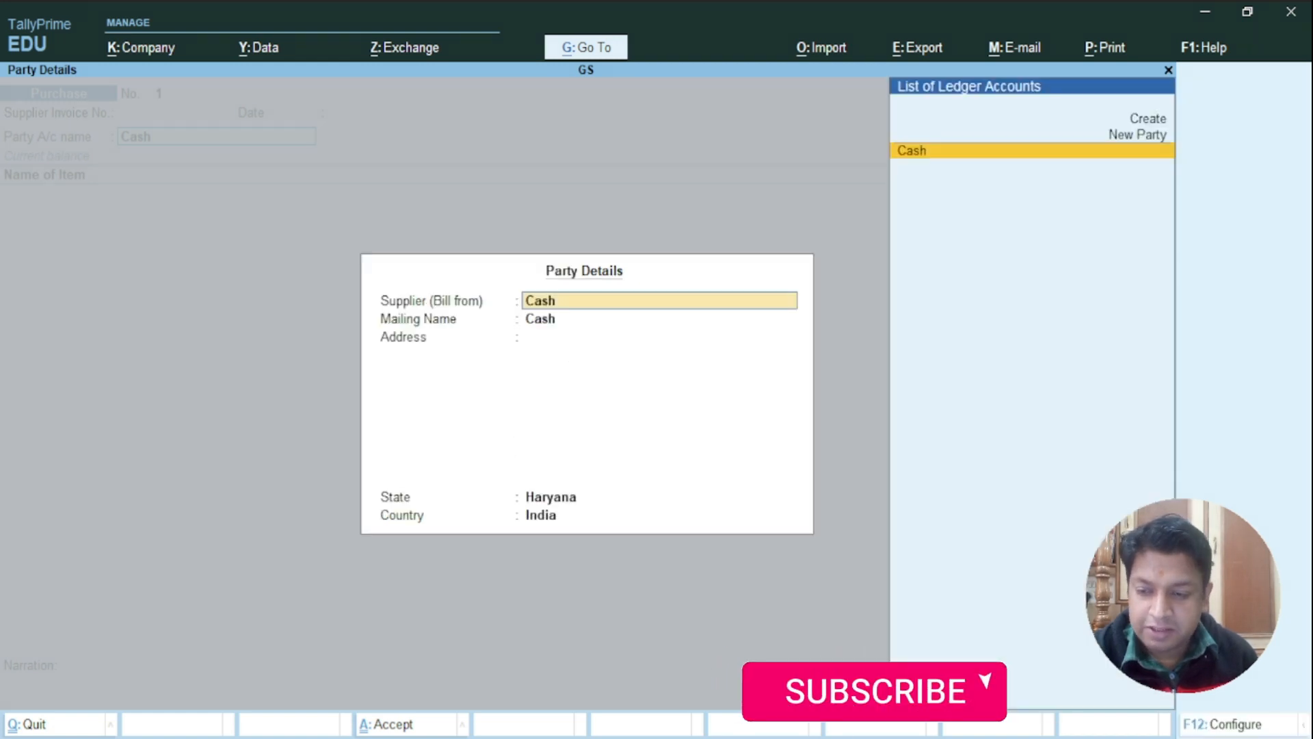
Accept the party details with Cash as supplier, state Haryana and country India
key(Return)
key(Return)
key(Return)
key(Return)
key(Return)
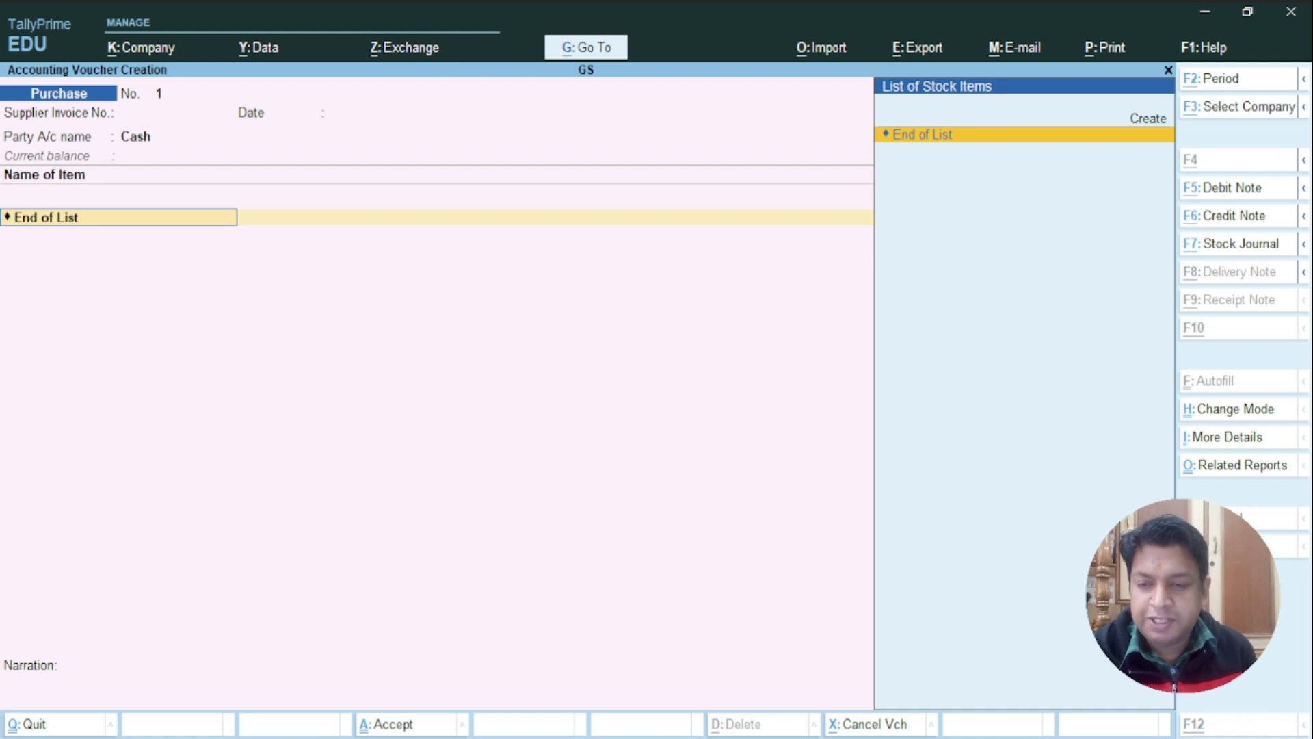
Start a new stock item named LG 43 " Smart 1ZX under Primary from the purchase voucher
key(alt+c)
text(LG 43 " Smart 1)
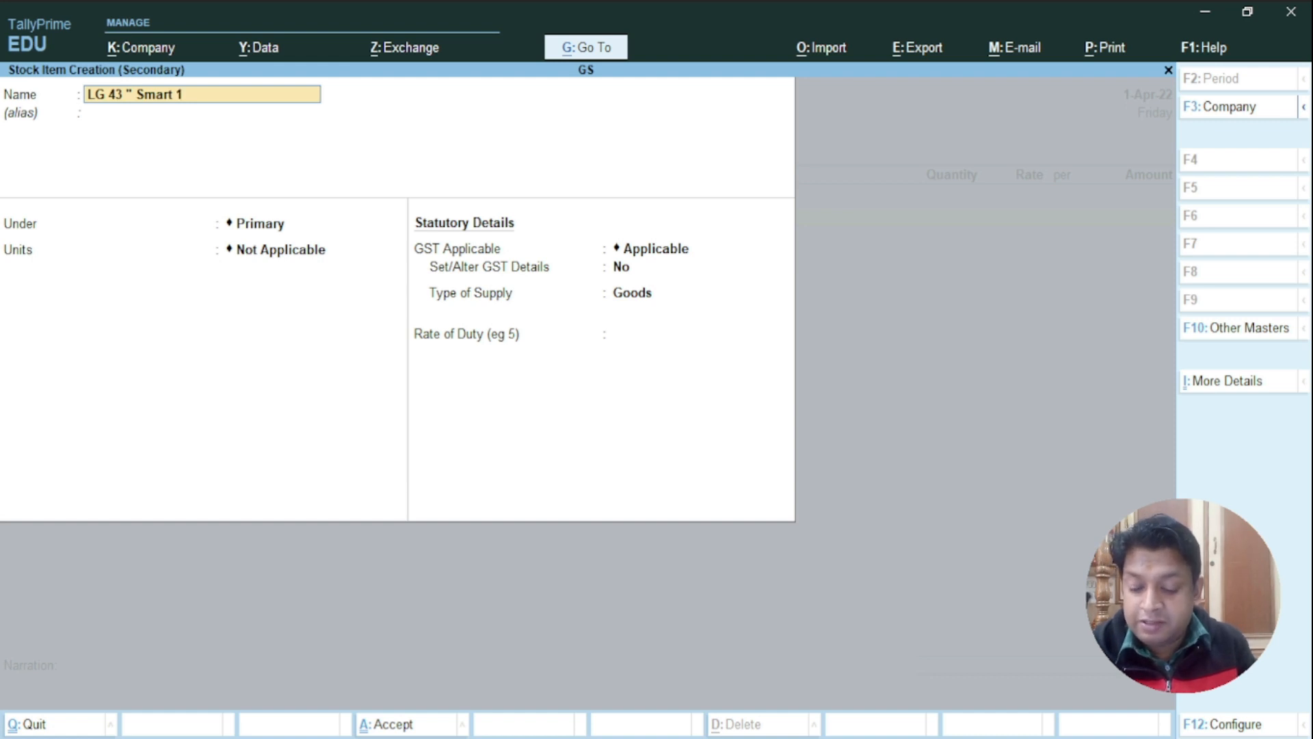
text(ZX)
key(Return)
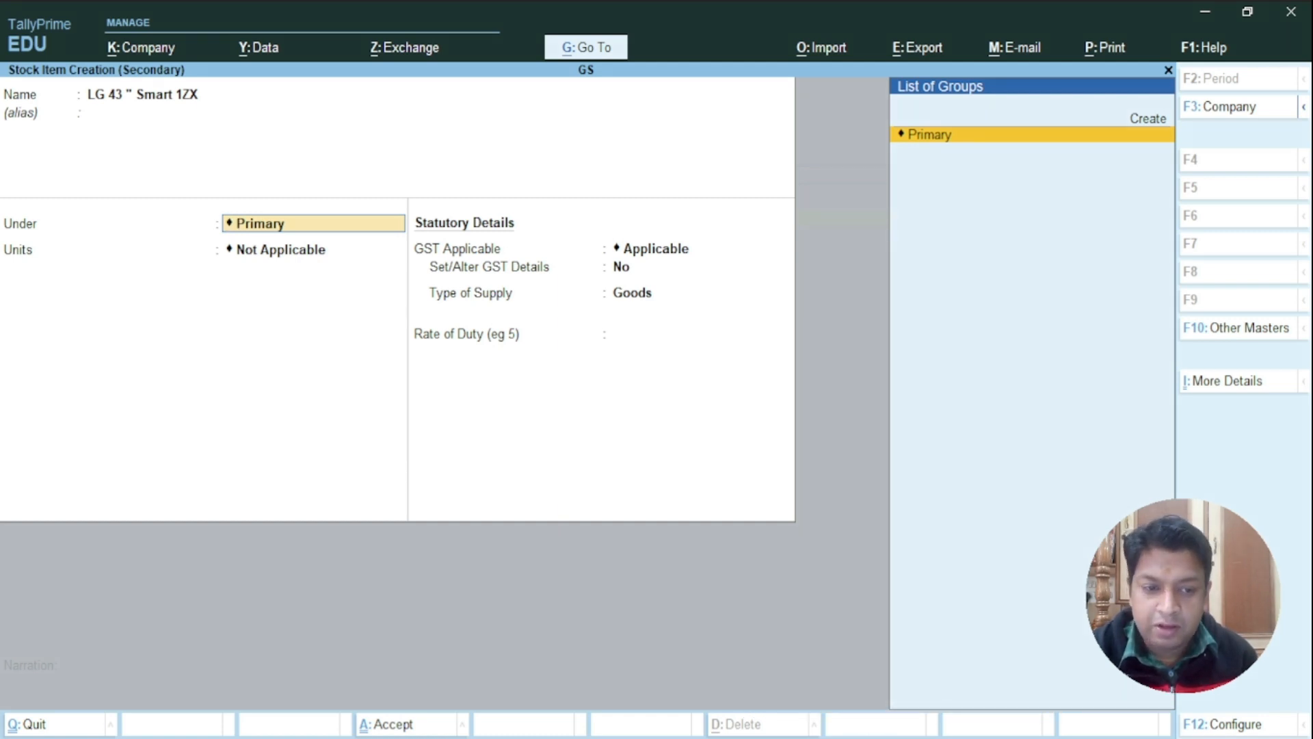
key(Return)
Create a simple unit Nos, formal name Numbers, UQC NOS-NUMBERS and 0 decimal places, as the stock item's unit
key(alt+c)
text(Nos)
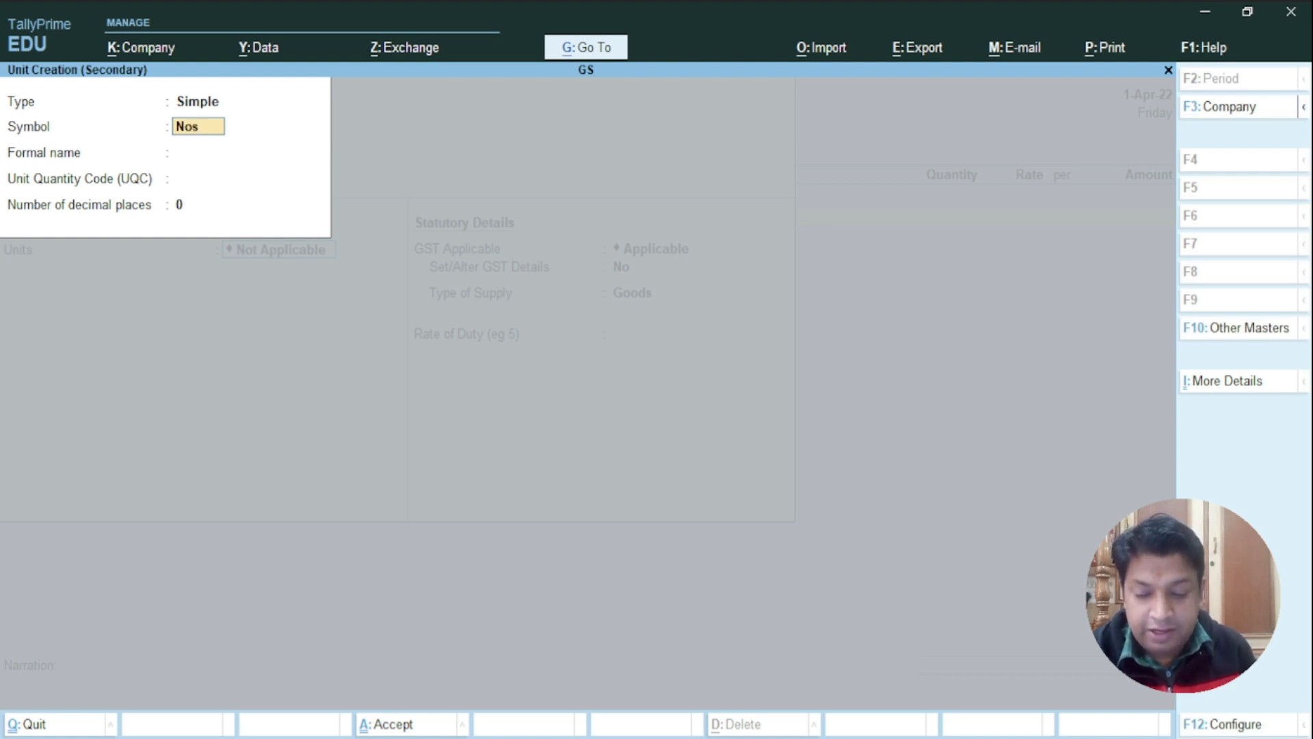
key(Return)
text(Numbers)
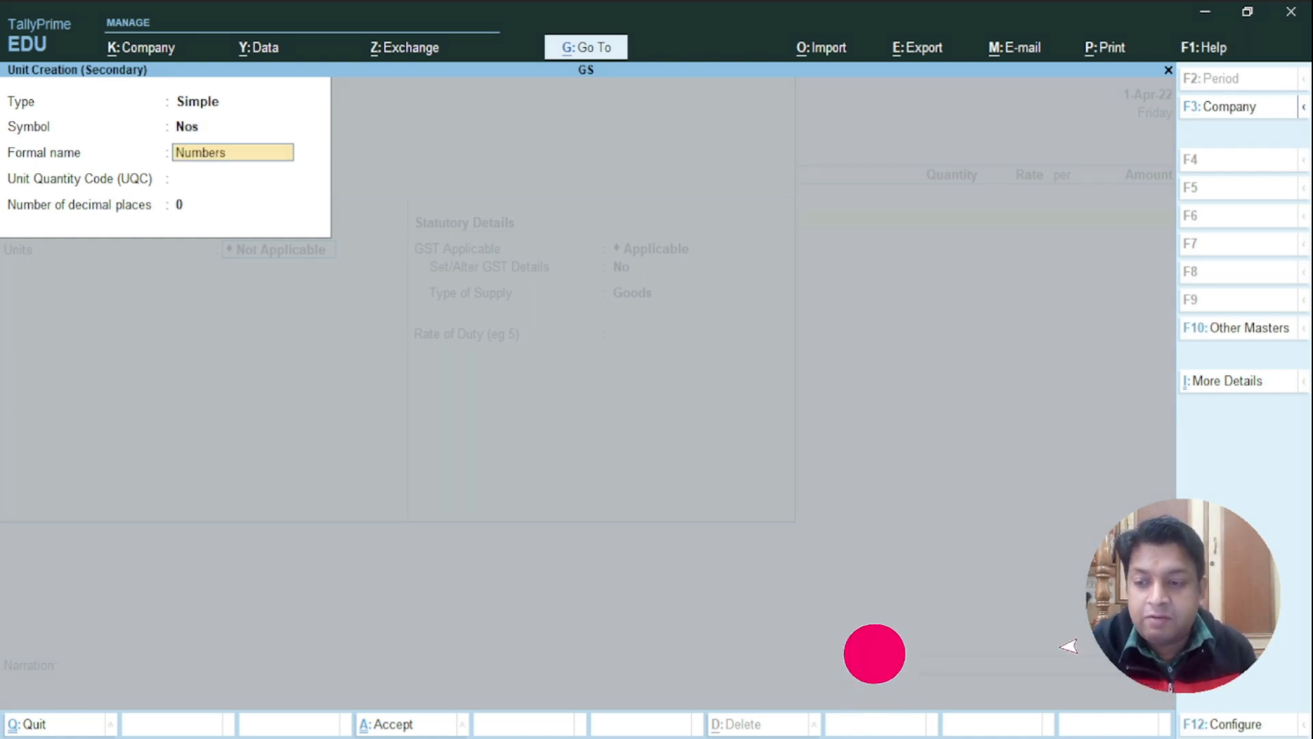
key(Return)
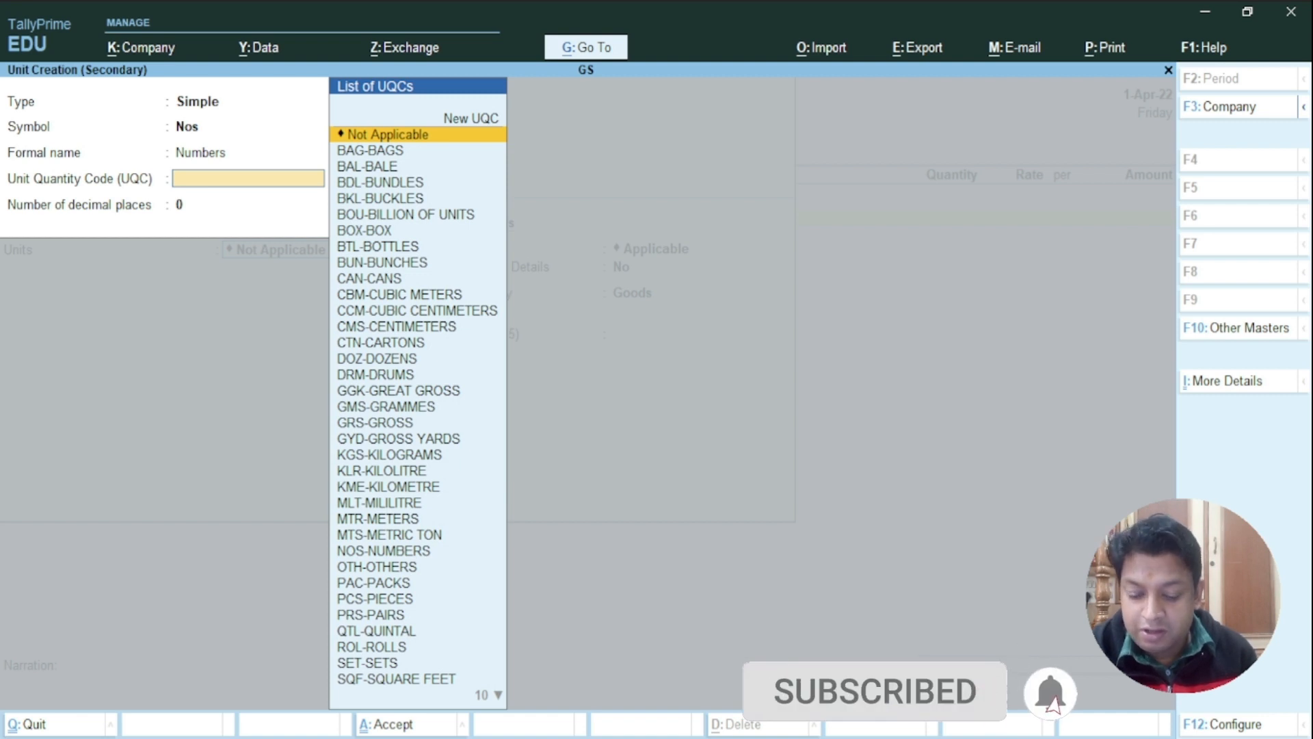
text(nos)
key(Return)
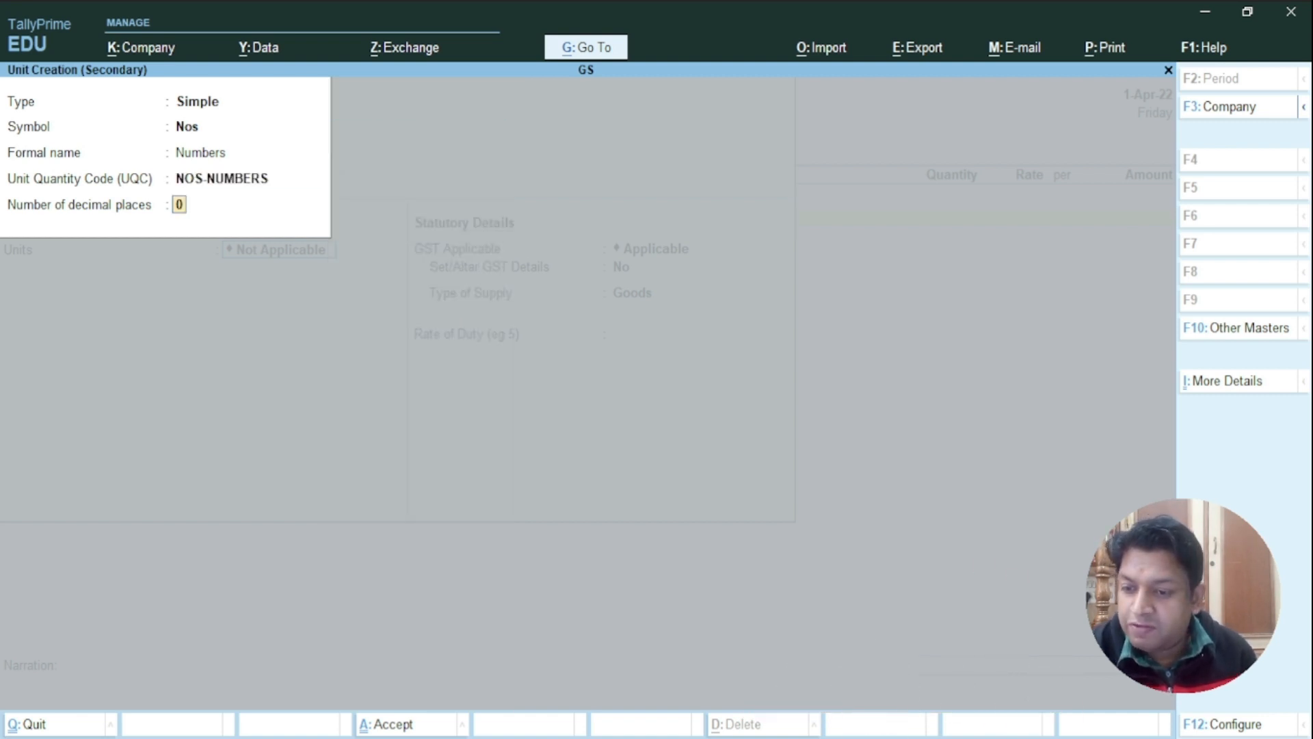
key(Return)
key(Return)
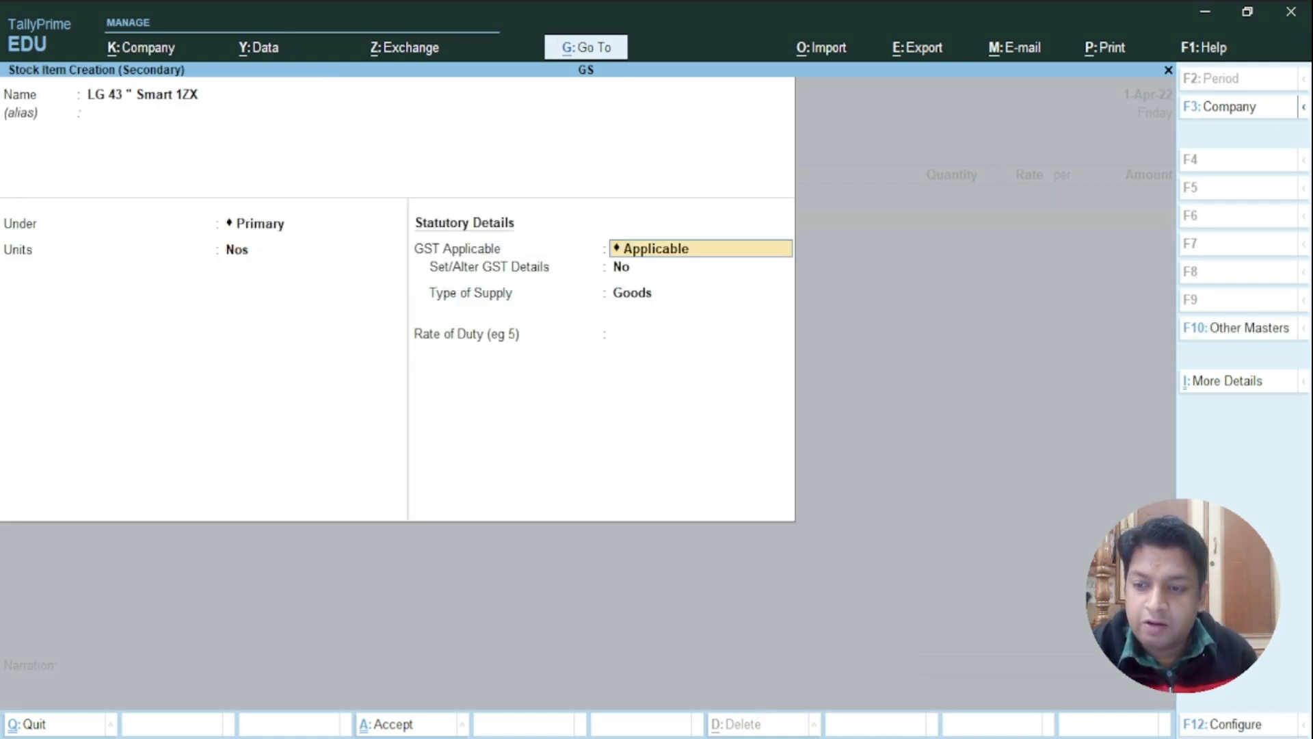
Save the stock item with GST Applicable, no GST details set and Goods as the type of supply
key(Return)
key(Return)
key(Return)
key(Return)
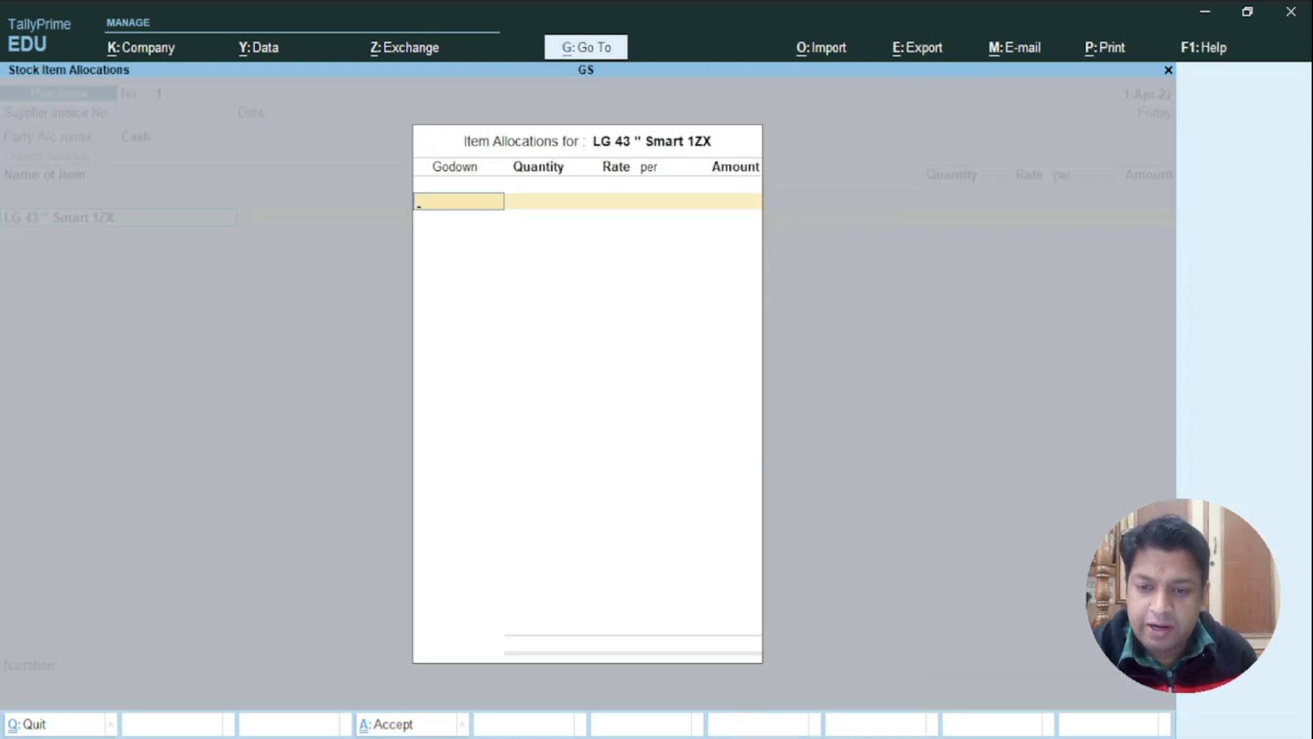
key(Return)
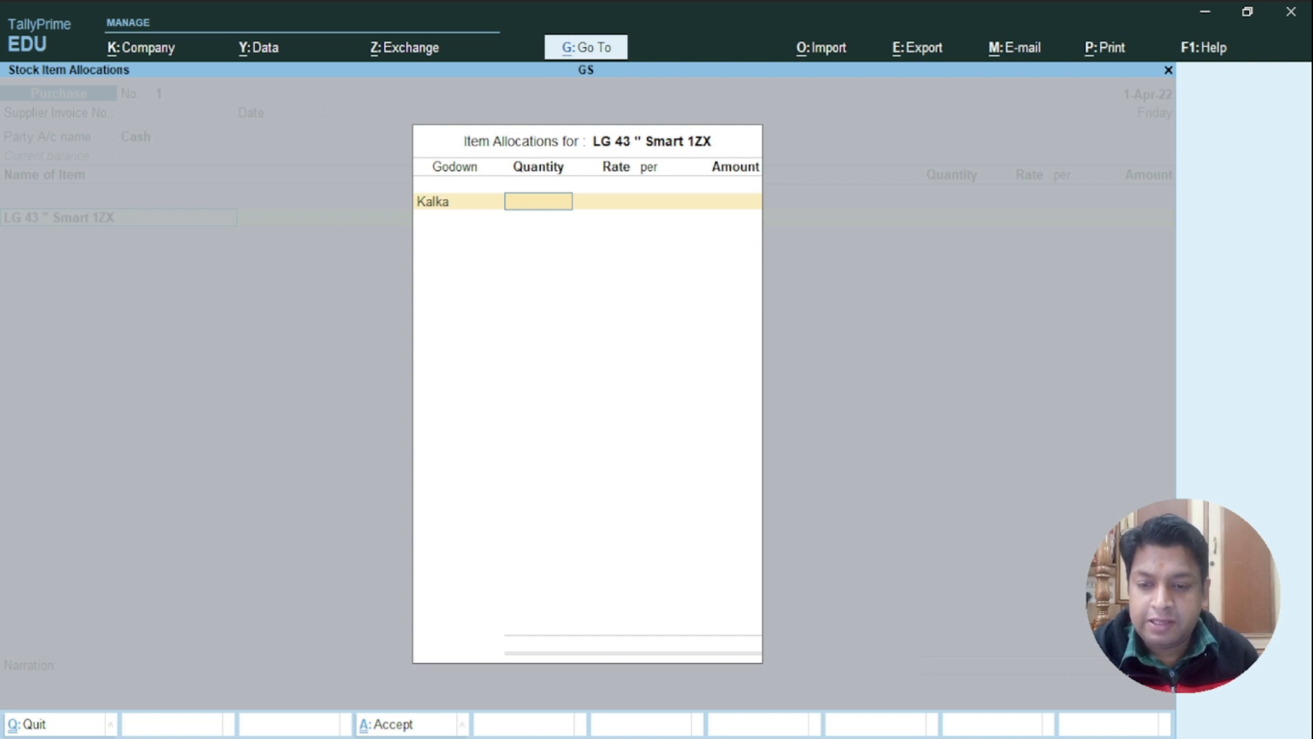
key(BackSpace)
key(BackSpace)
Choose Main Location as the godown in the allocation for the LG 43 " Smart 1ZX
key(Up)
key(Down)
key(Down)
key(Down)
key(Down)
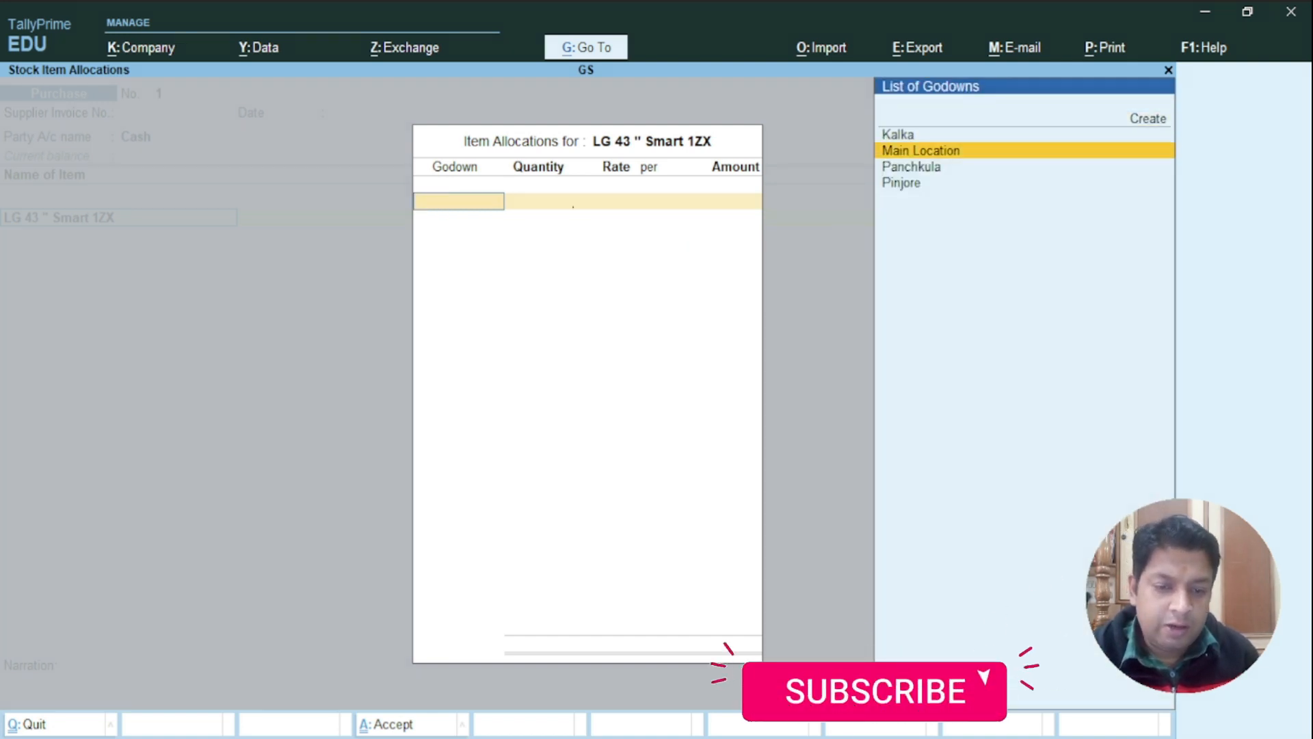
key(Up)
key(Up)
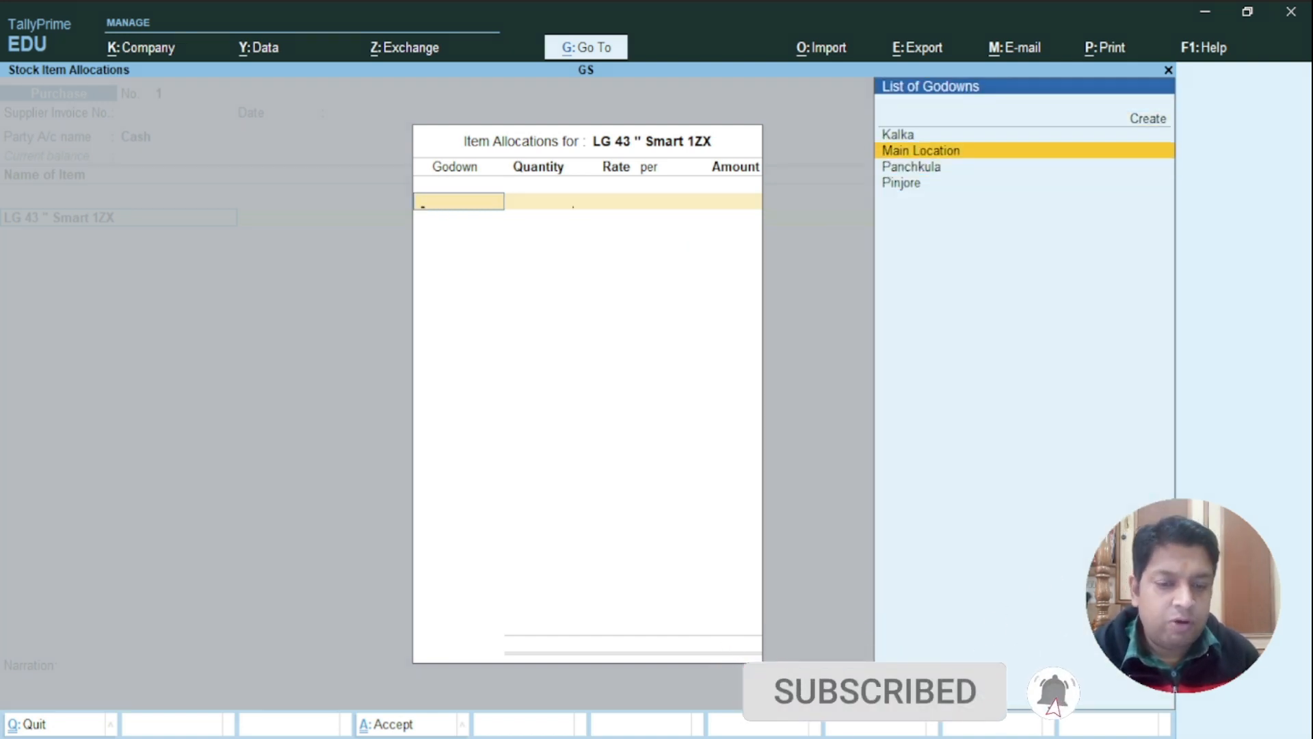
key(Return)
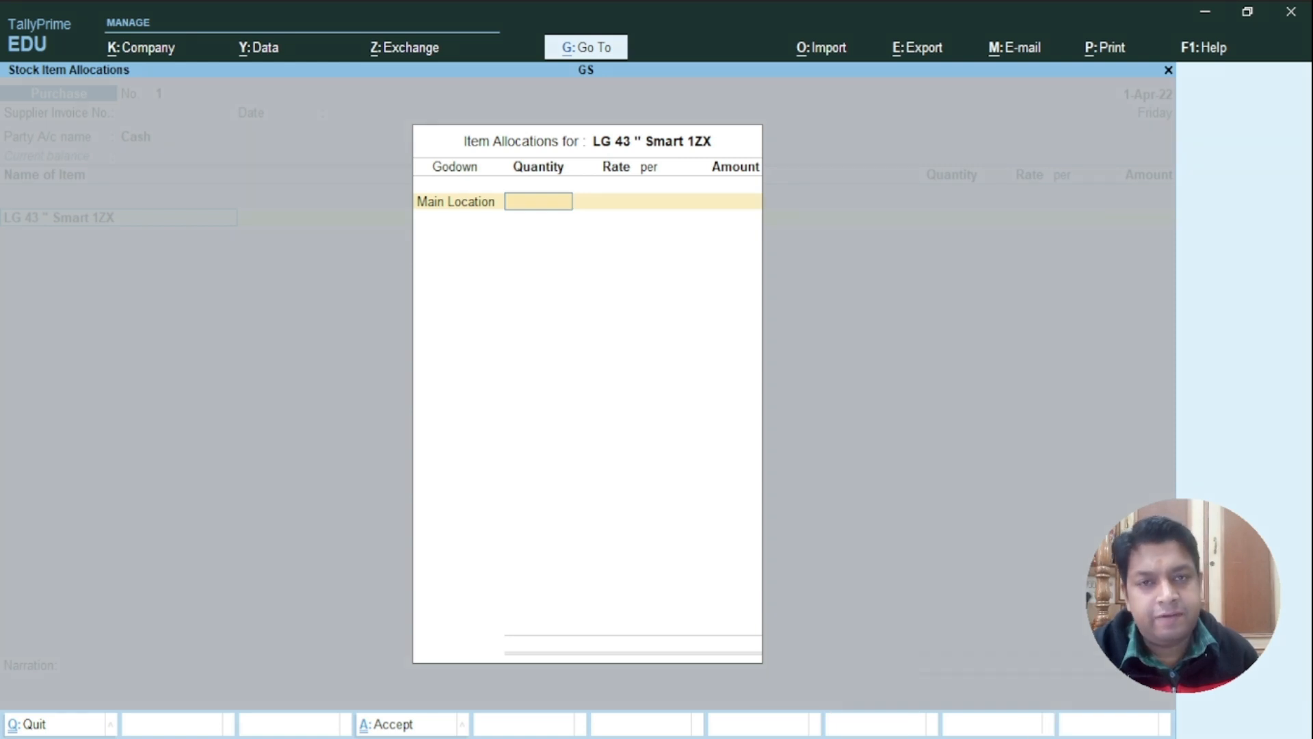
key(BackSpace)
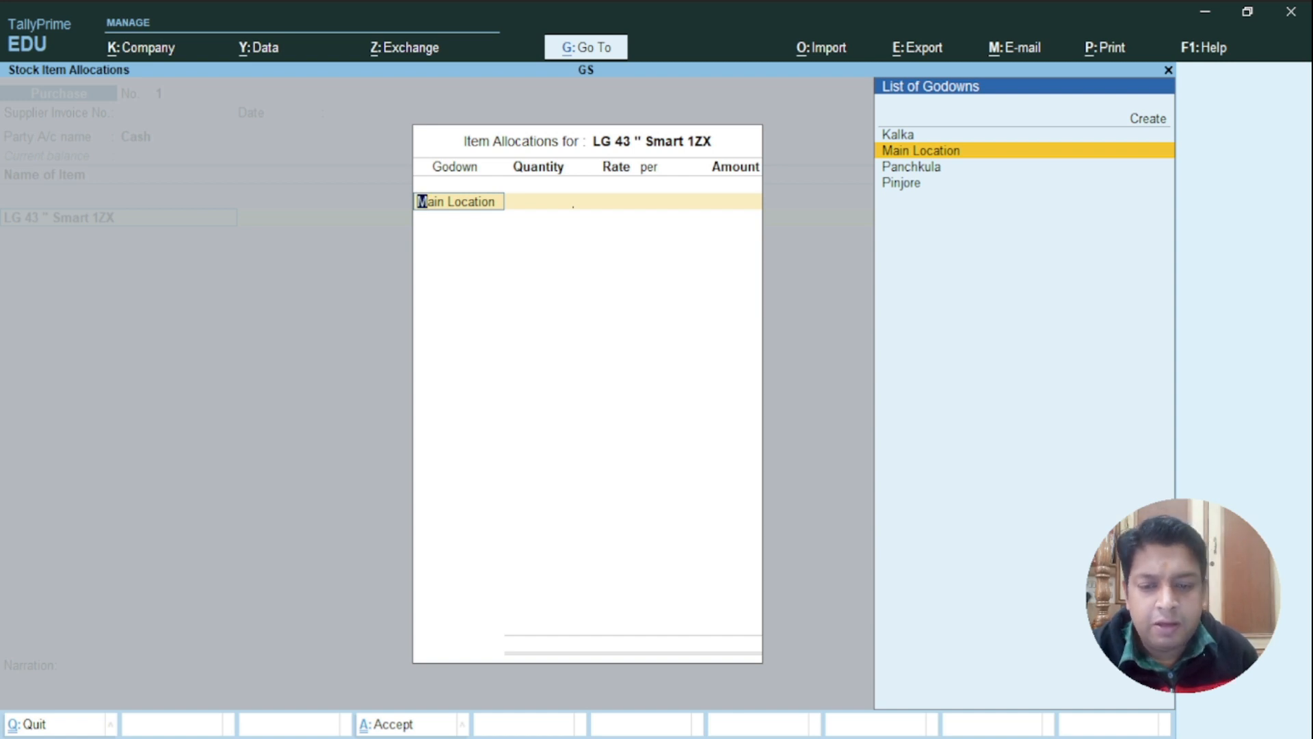
key(Return)
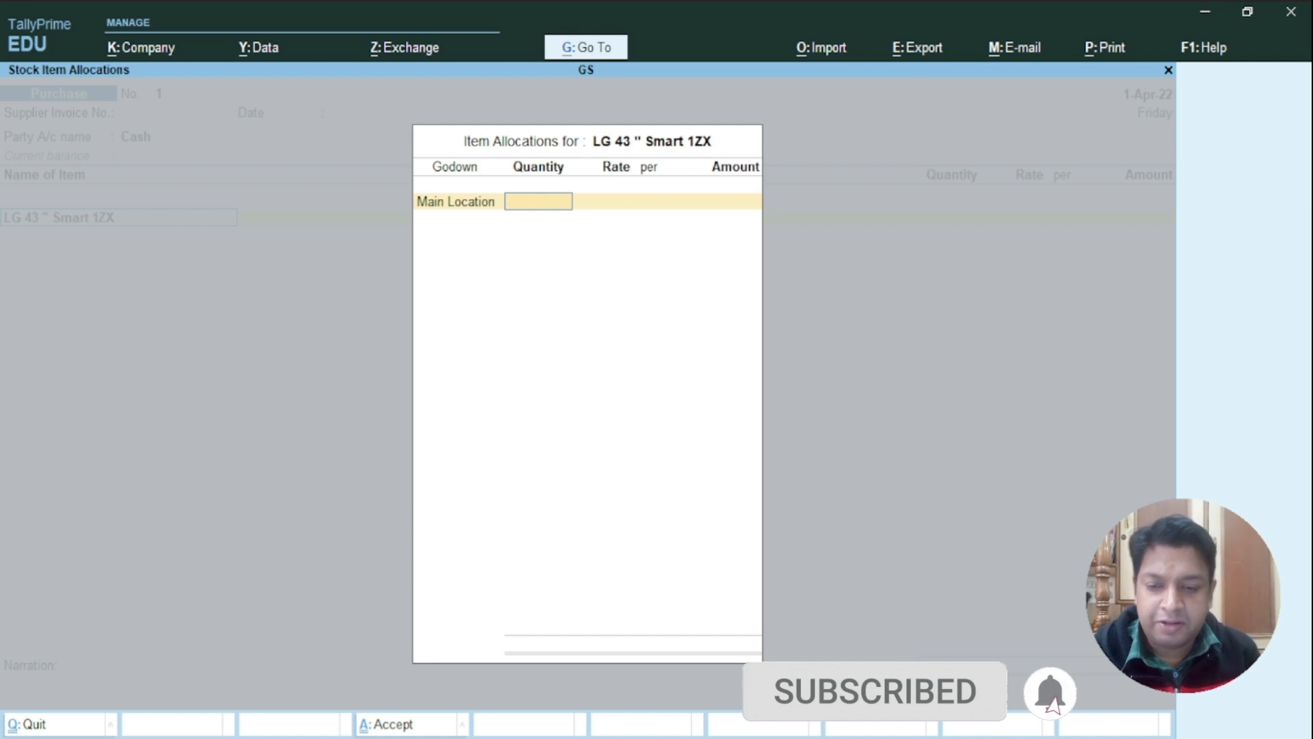
Enter a quantity of 100 Nos at a rate of 14,500 for Main Location and finish the item allocation
text(100)
key(Return)
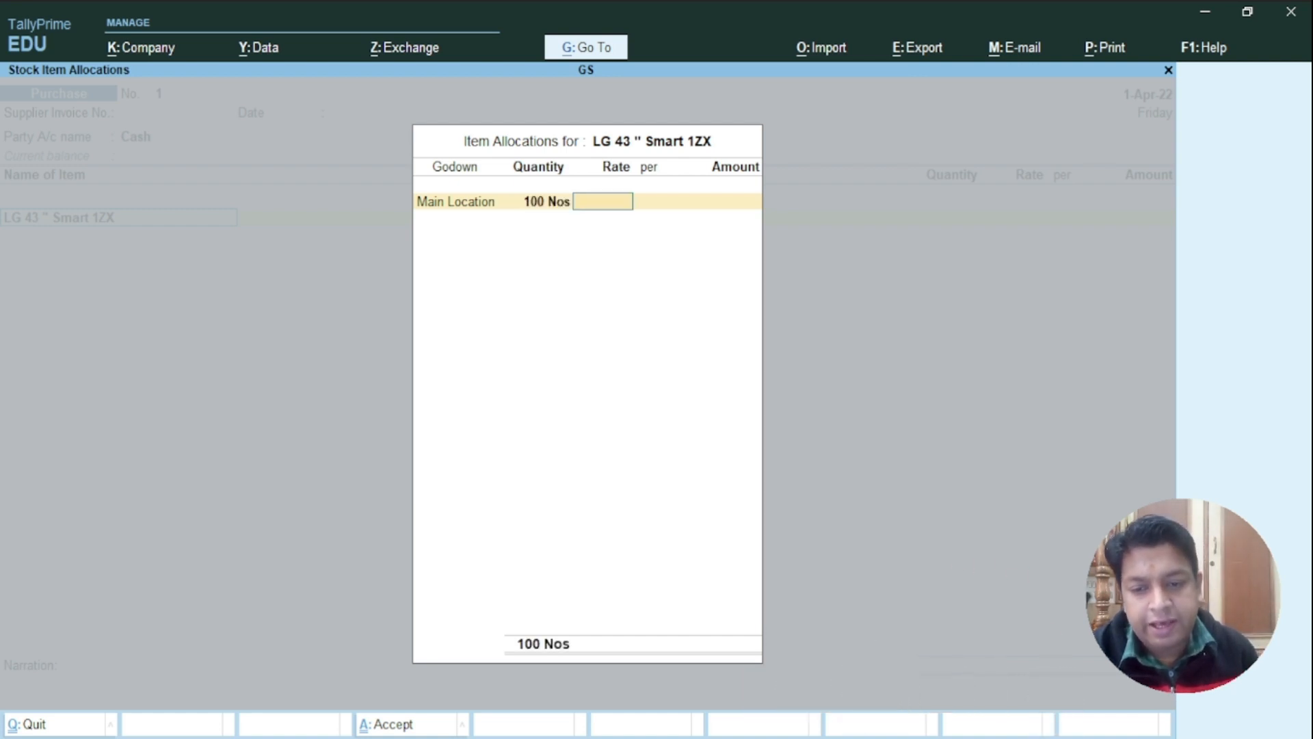
text(14500)
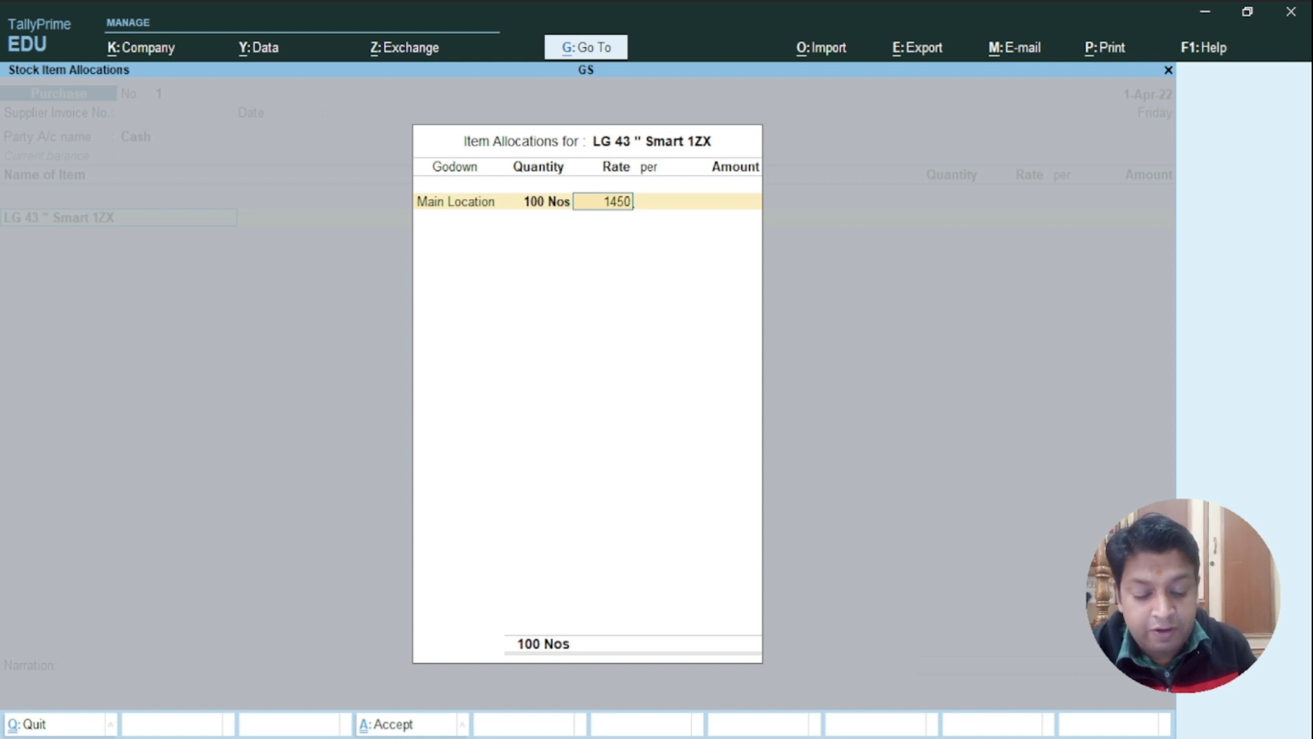
key(Return)
key(Return)
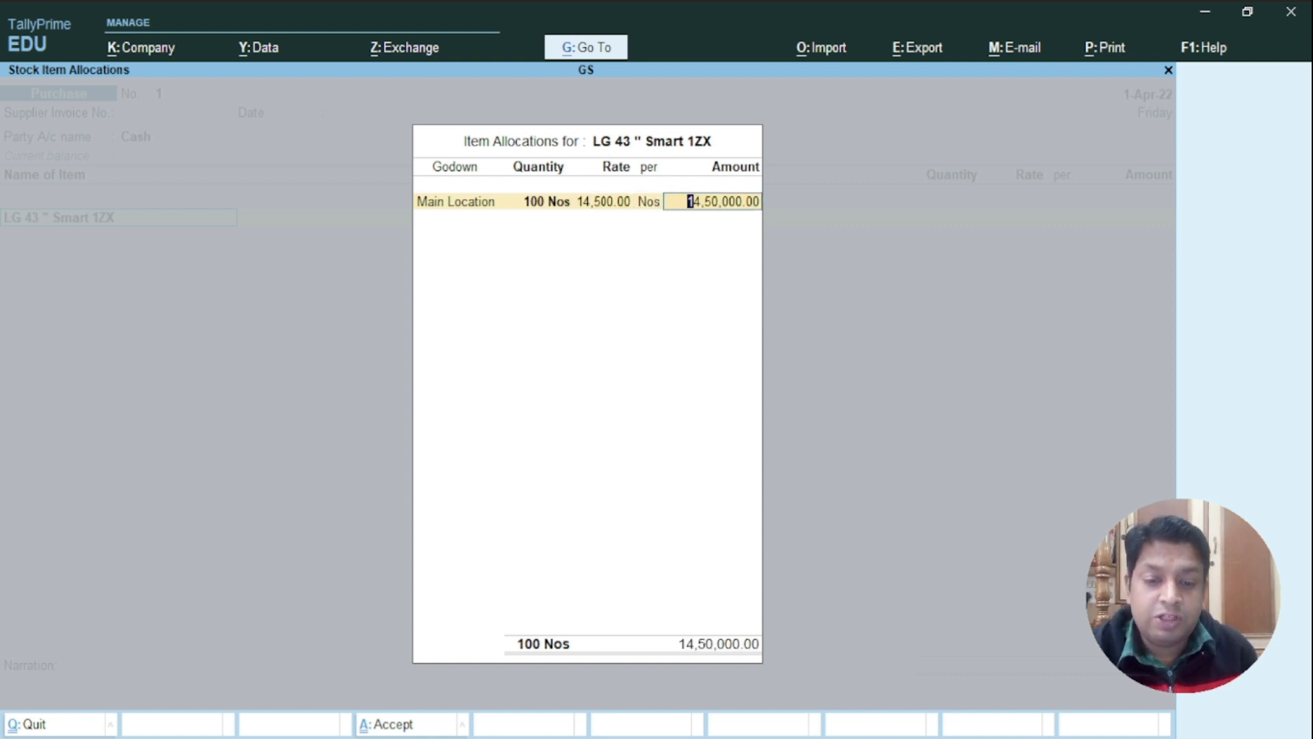
key(Return)
key(Return)
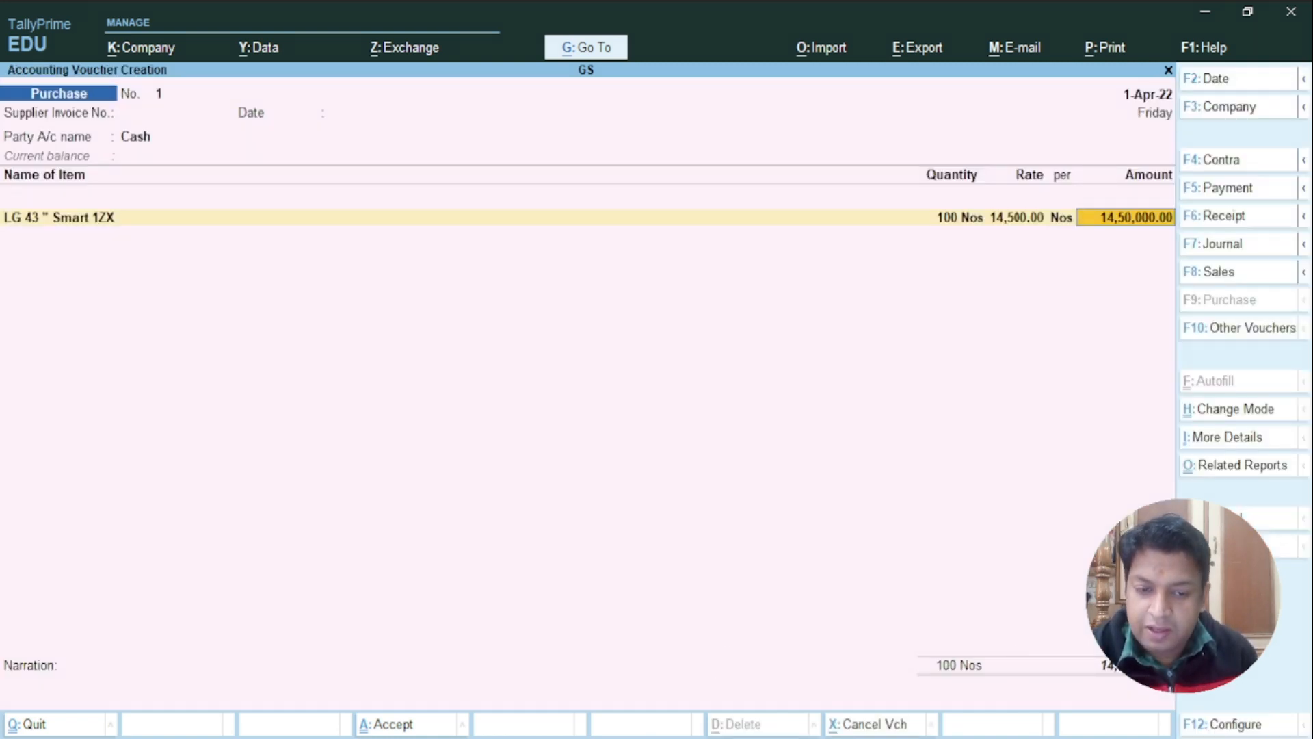
Start a new ledger from the item's accounting details and name it Purchase
key(Return)
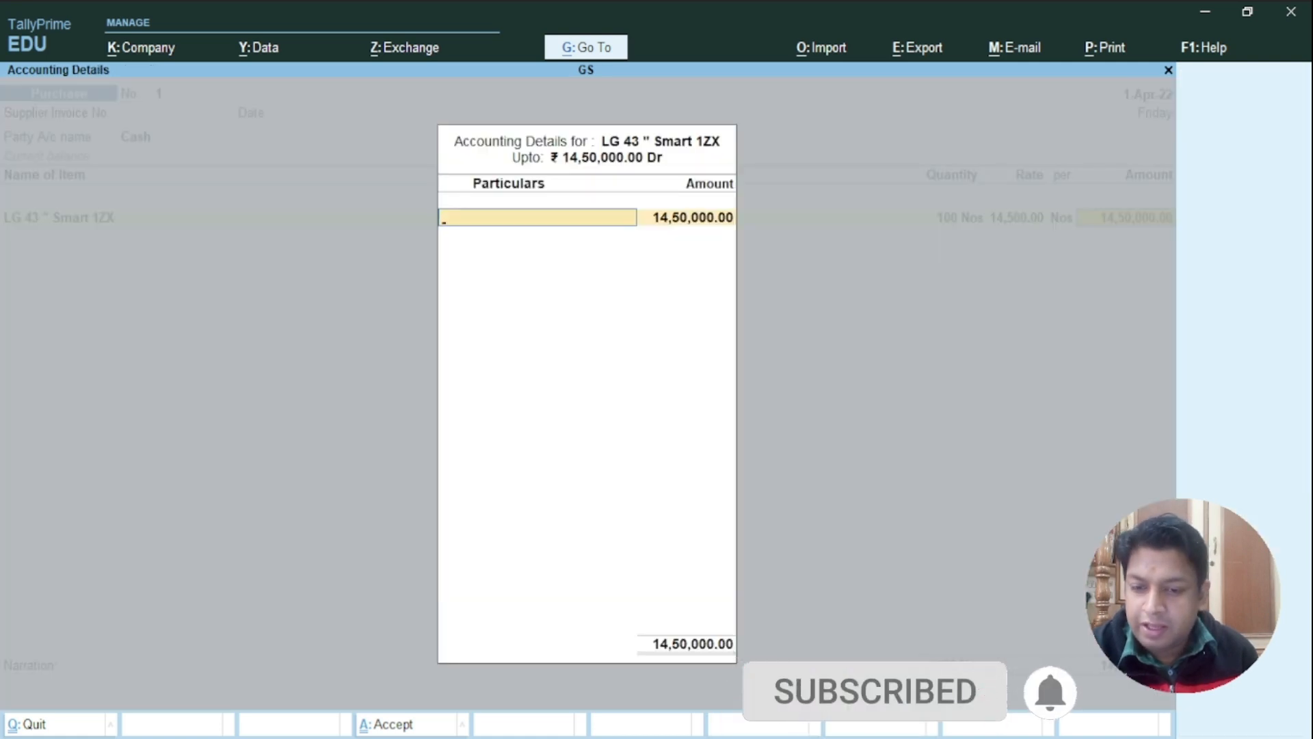
key(alt+c)
text(P)
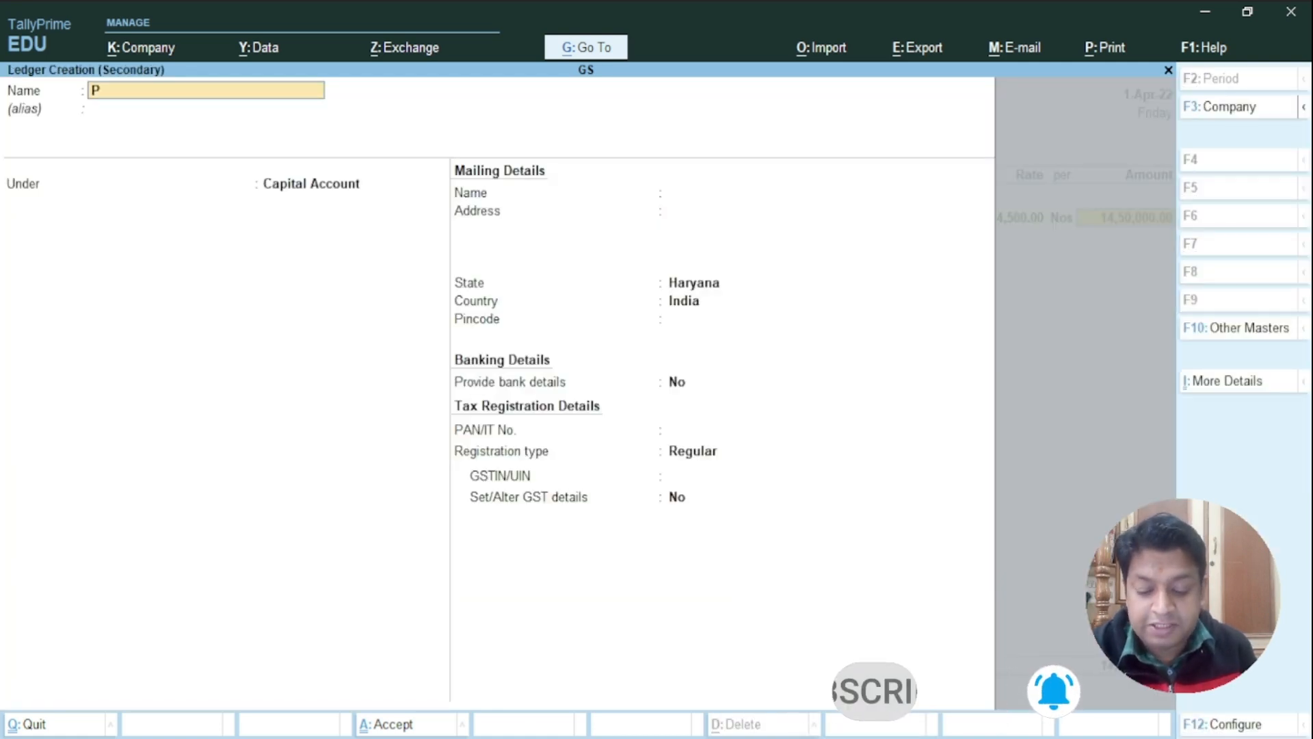
text(urvcahse)
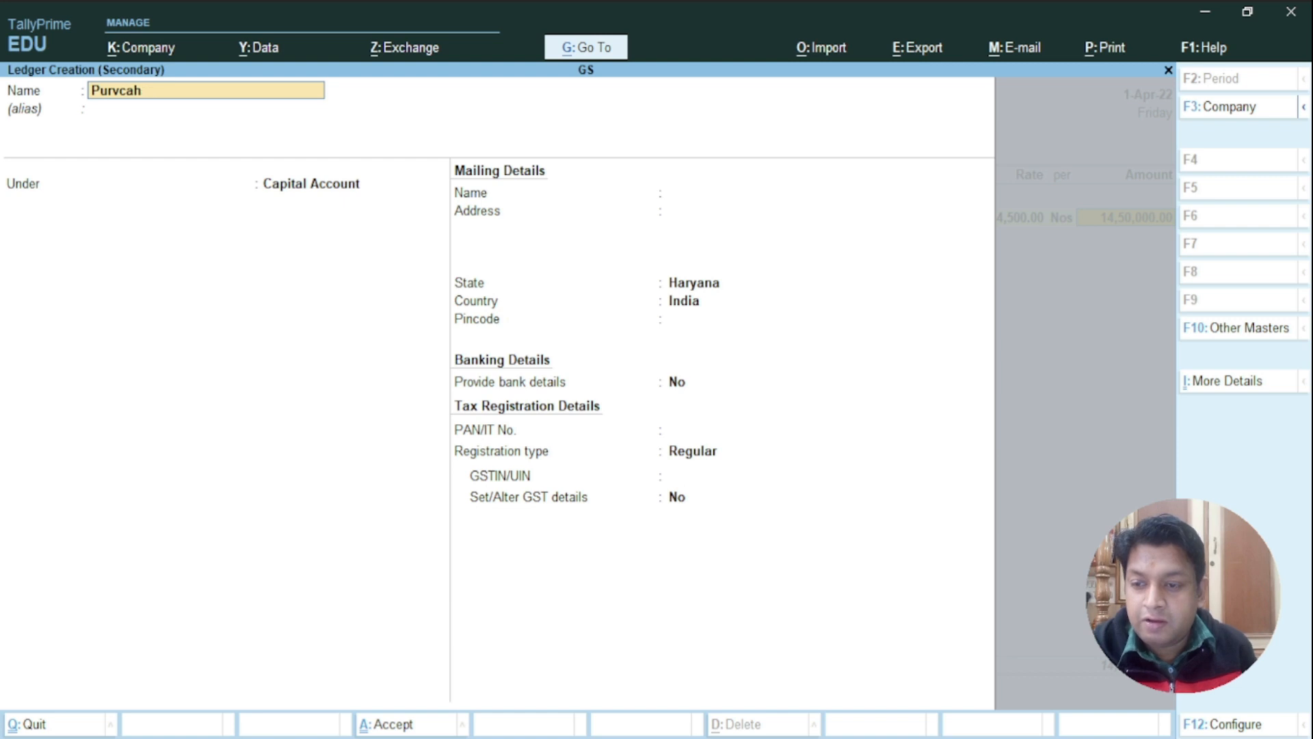
key(BackSpace)
key(BackSpace)
key(BackSpace)
key(BackSpace)
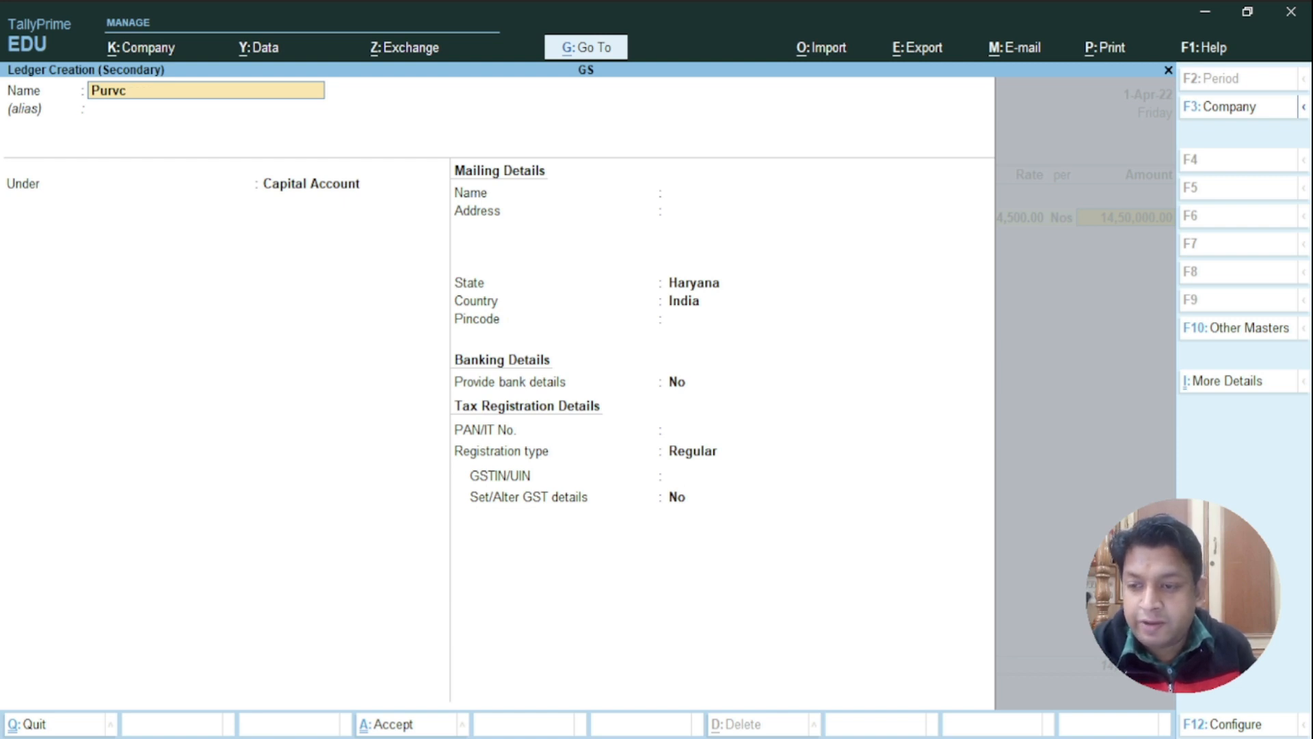
text(chase)
Place the Purchase ledger under the purchase group, save it and allocate the item's full amount to it
key(Return)
key(Return)
text(Pur)
key(Return)
key(ctrl+a)
key(Return)
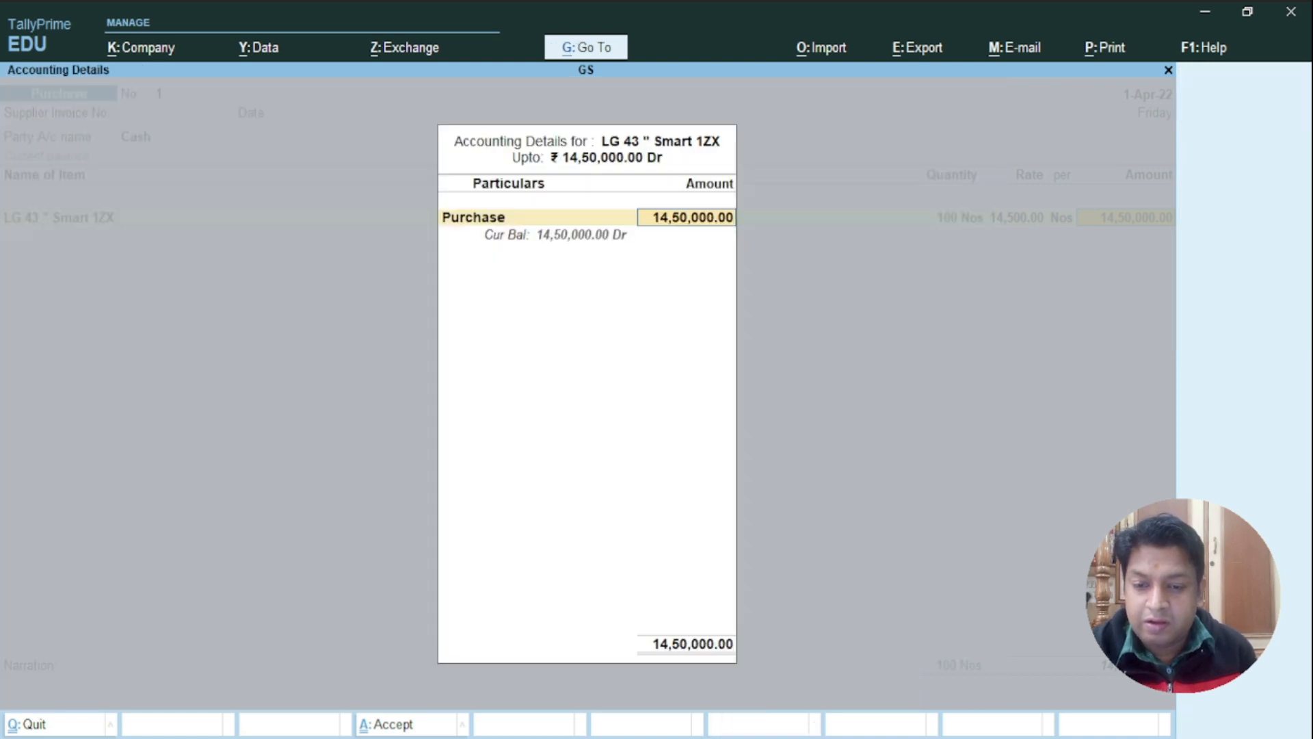
key(Return)
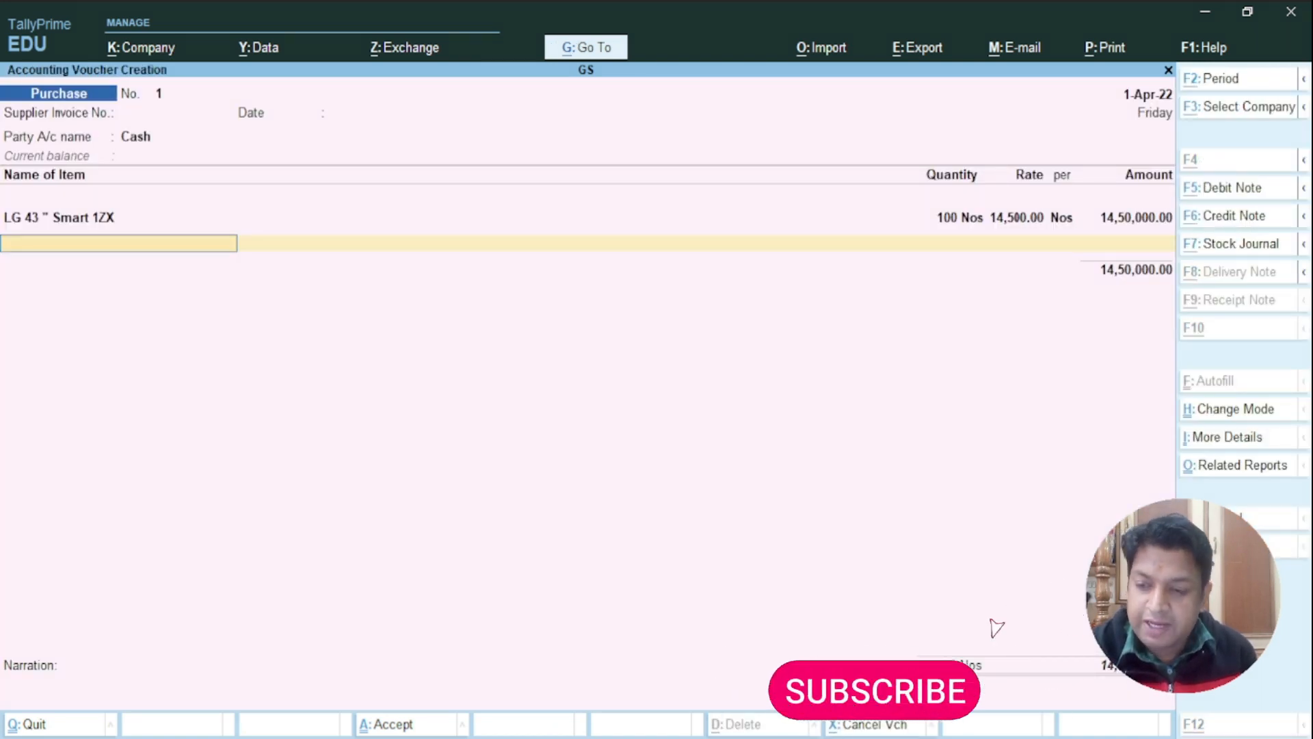
Create the stock item LG Washing Machine 6.5 KG with Nos as its unit and save it
key(alt+c)
text(LG Wa)
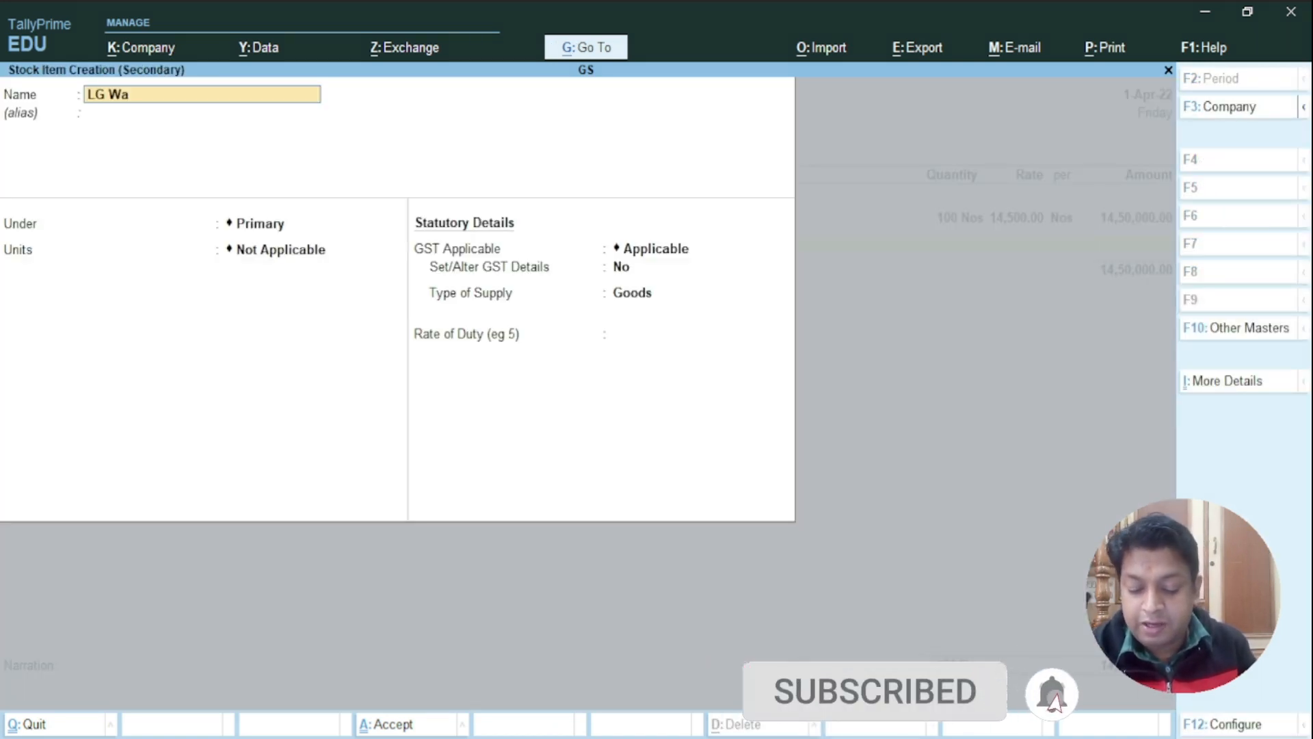
text(shing Machine 6.5 KG)
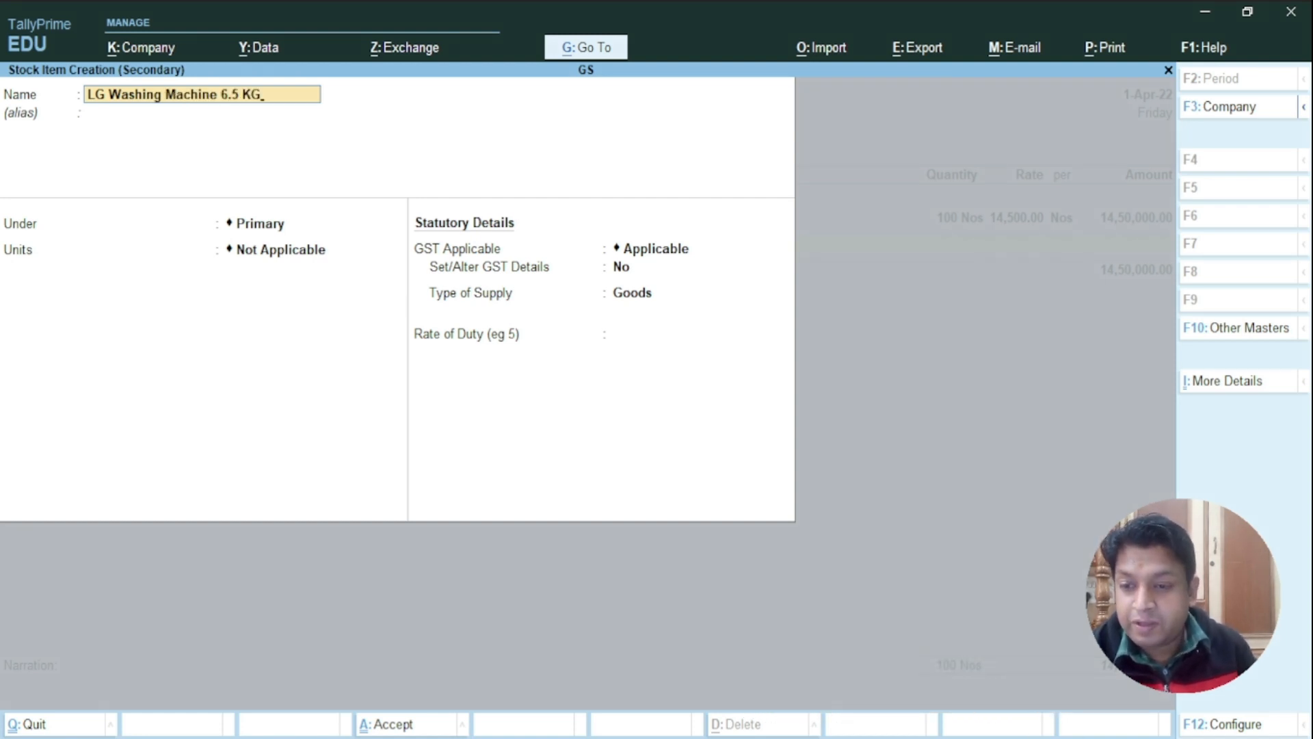
key(Return)
key(Return)
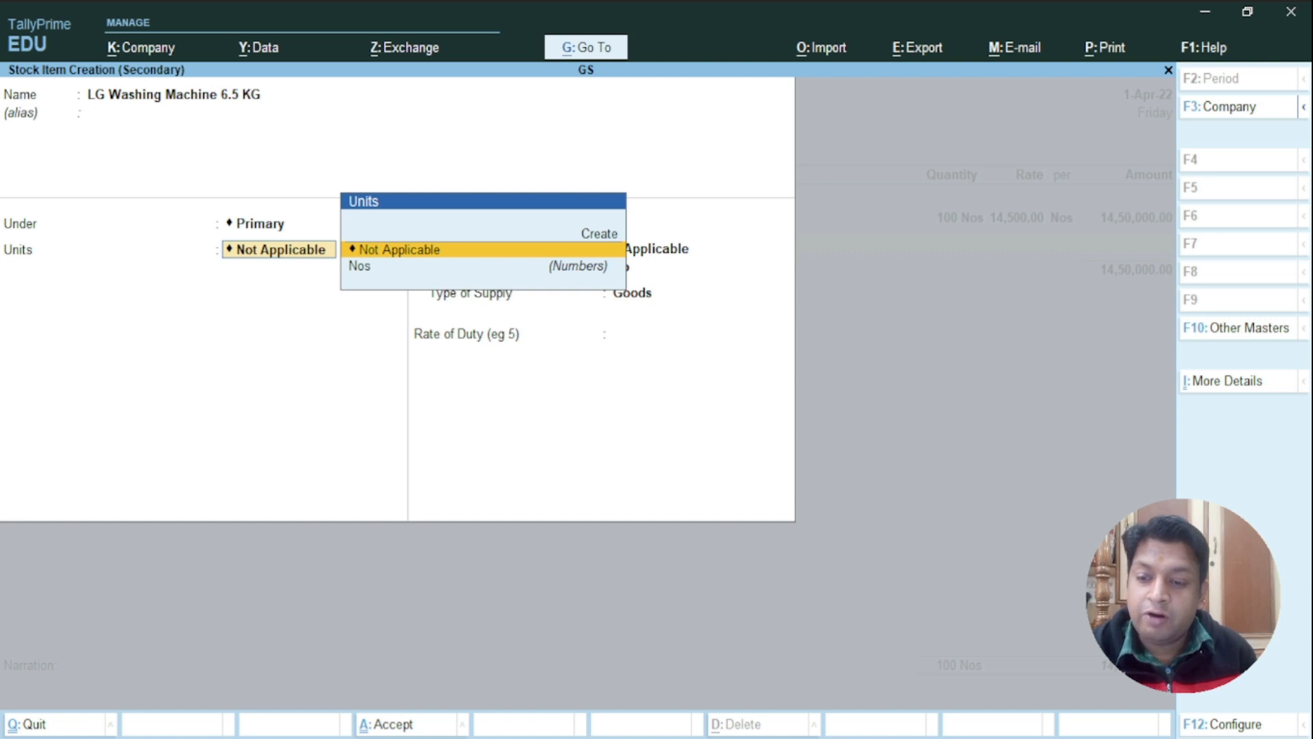
key(BackSpace)
key(Return)
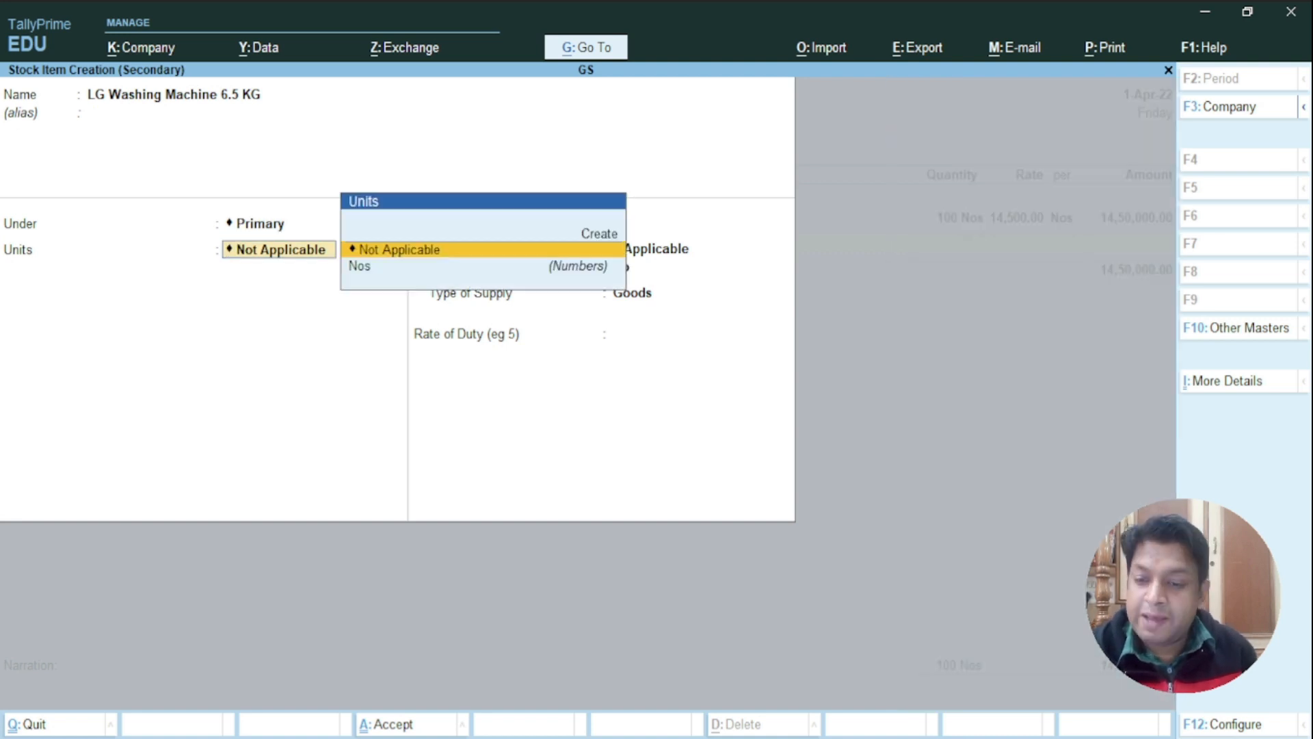
key(Down)
key(Return)
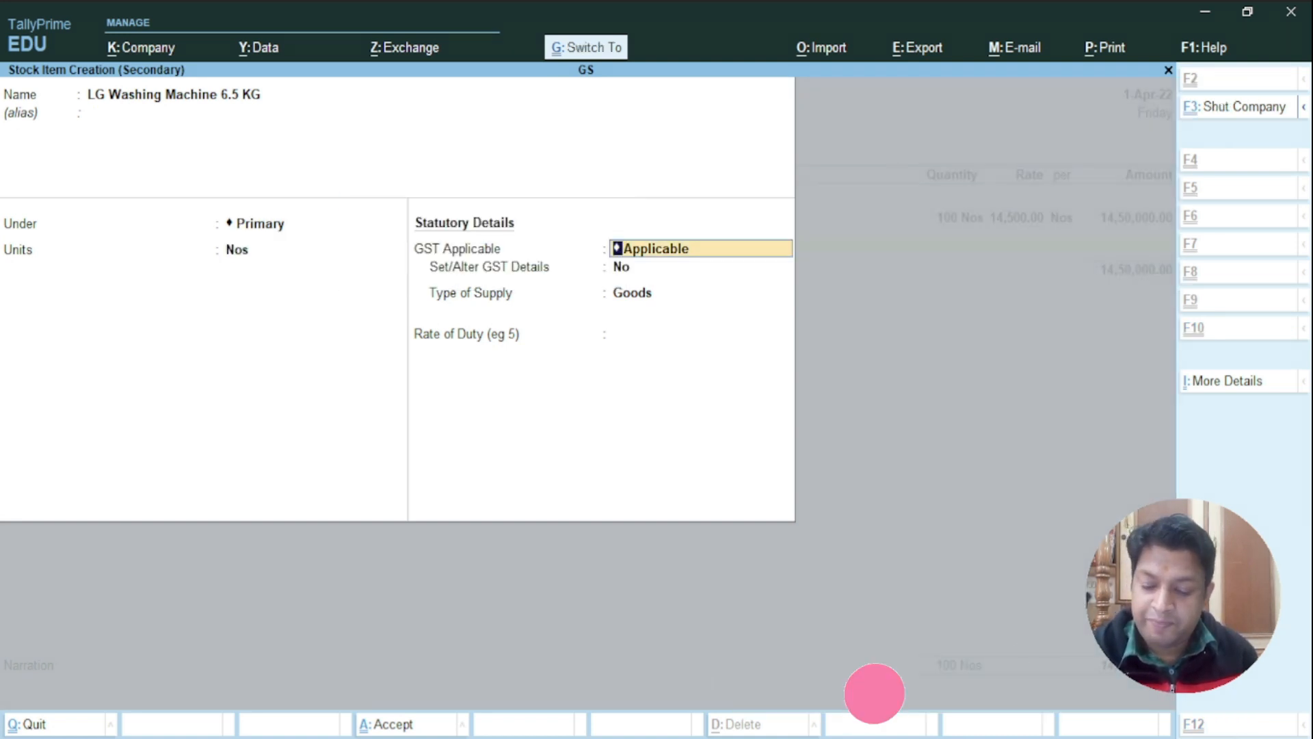
key(ctrl+a)
Allocate 100 Nos of the washing machine to Main Location at a rate of 18,500 and save the purchase voucher
text(Ma)
key(Return)
text(100)
key(Return)
text(18,500)
key(Return)
key(Return)
key(Return)
key(Return)
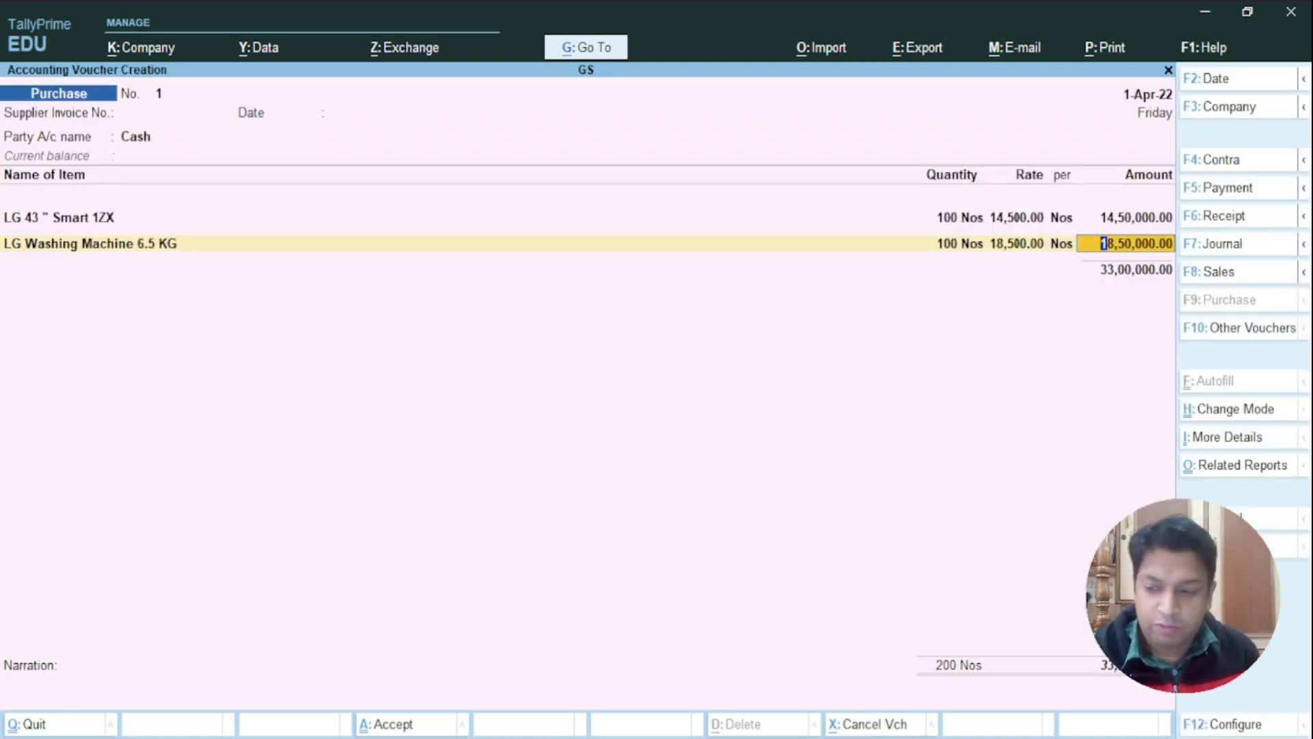
key(ctrl+a)
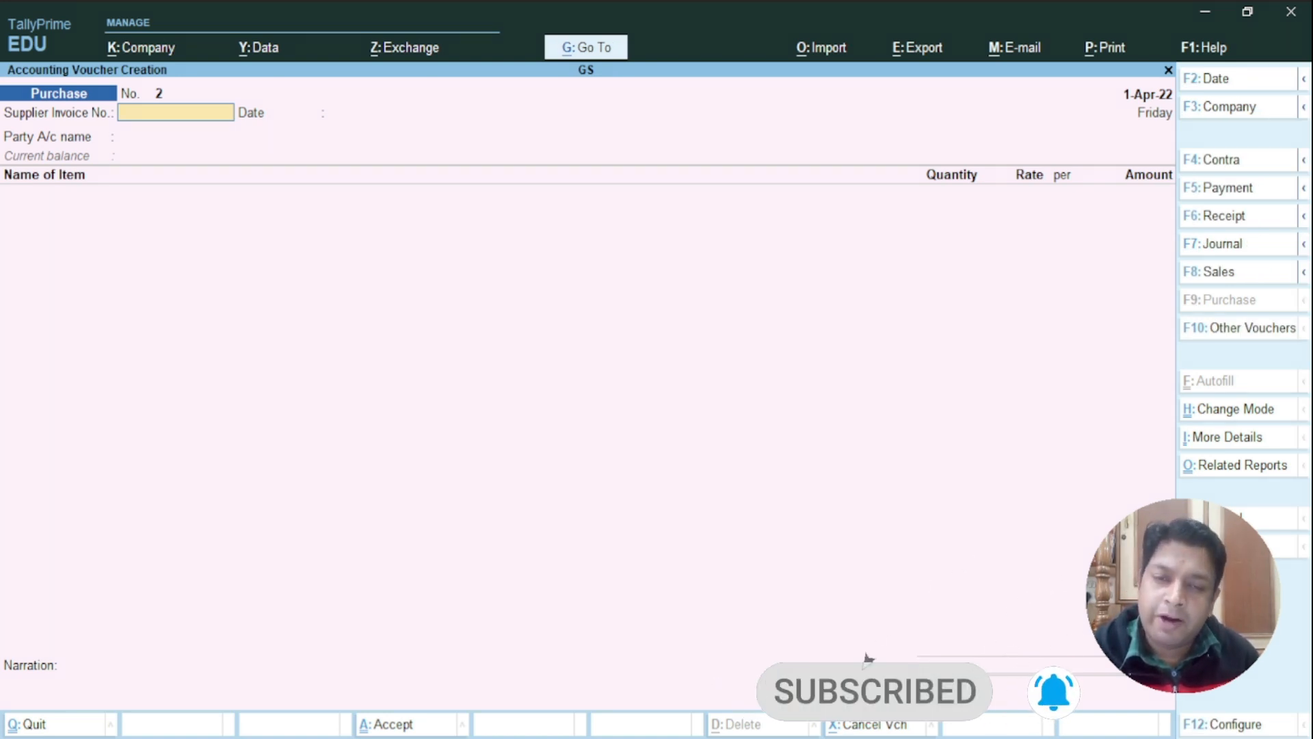
Leave voucher entry and bring up the list of additional reports
key(Escape)
key(y)
key(Down)
key(Down)
key(Down)
key(Down)
key(Down)
key(Down)
key(Down)
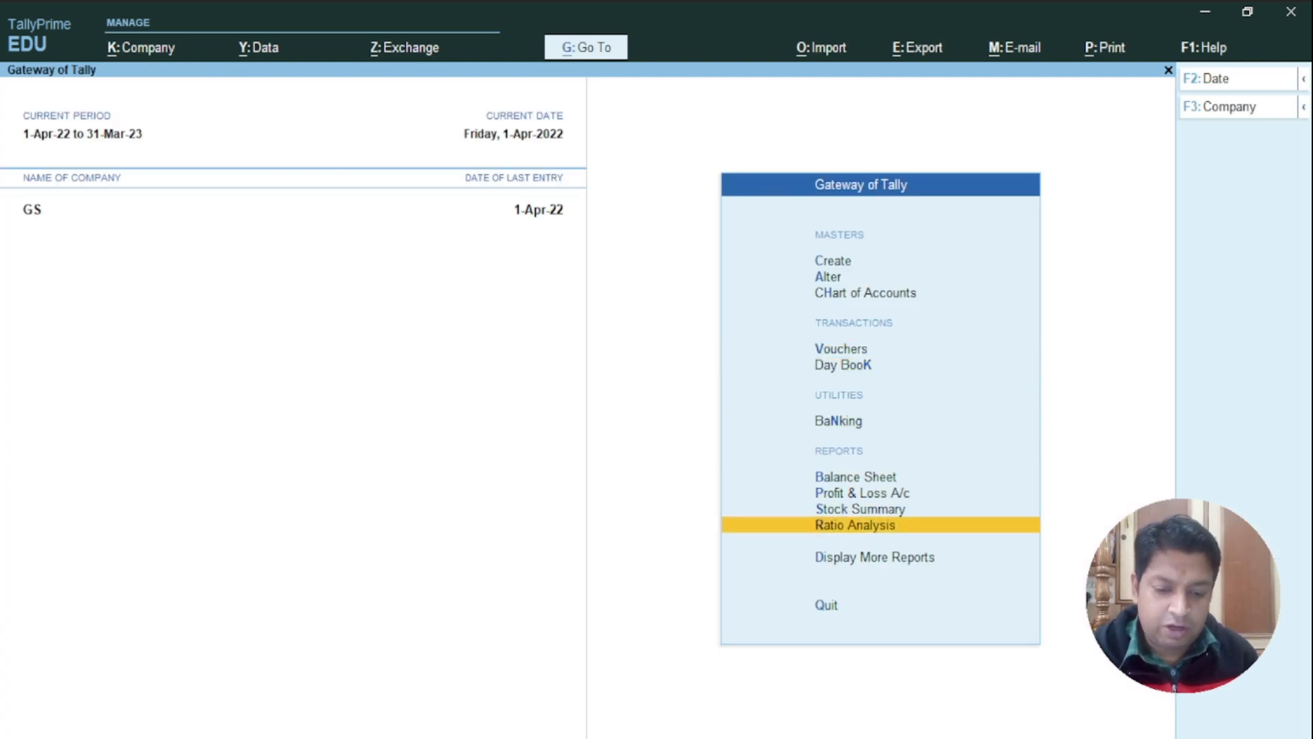
key(Return)
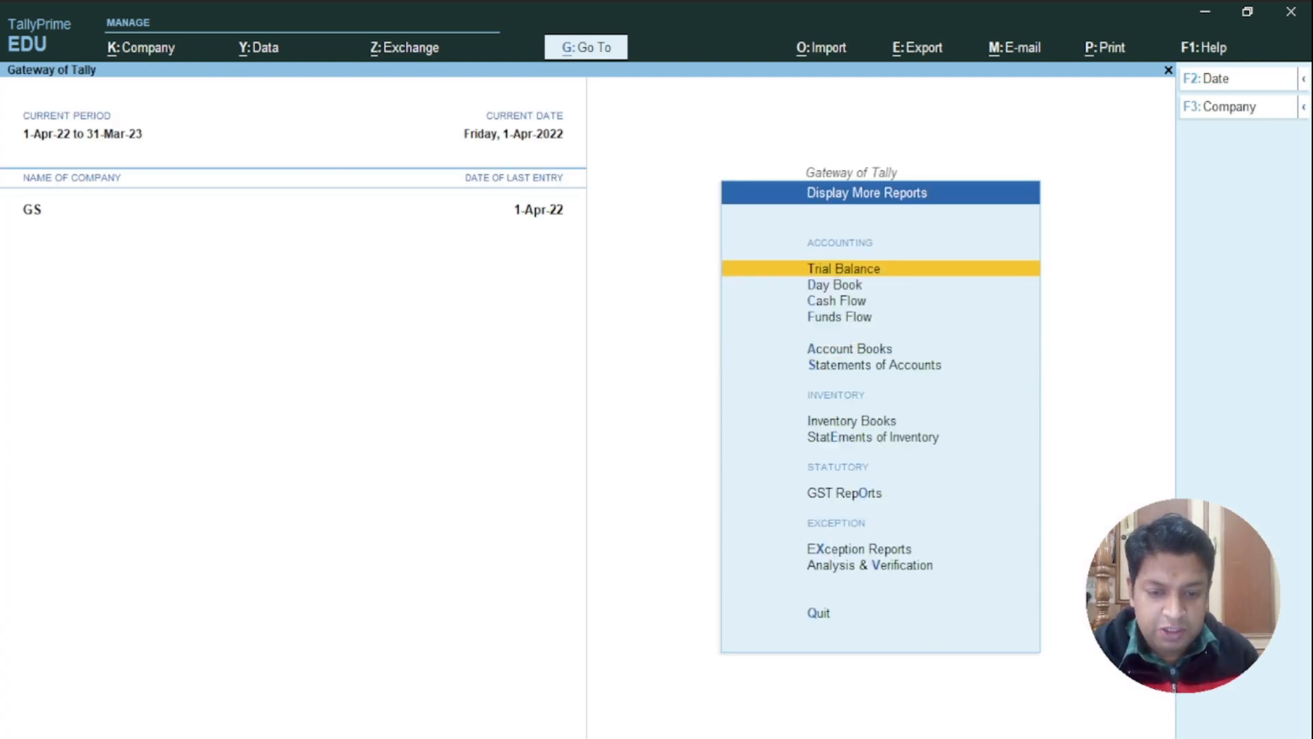
Open the Godowns summary from the inventory books
key(Down)
key(Down)
key(Down)
key(Down)
key(Down)
key(Down)
key(Down)
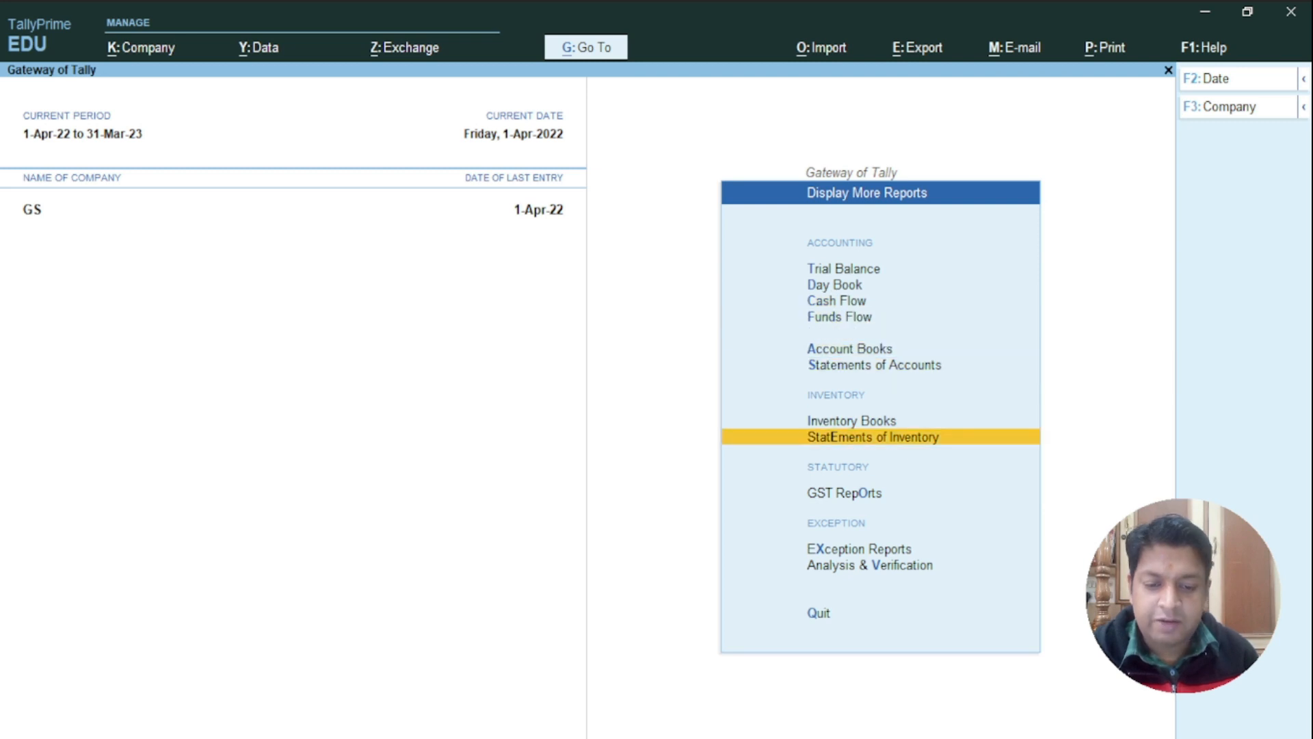
key(Up)
key(Return)
key(Down)
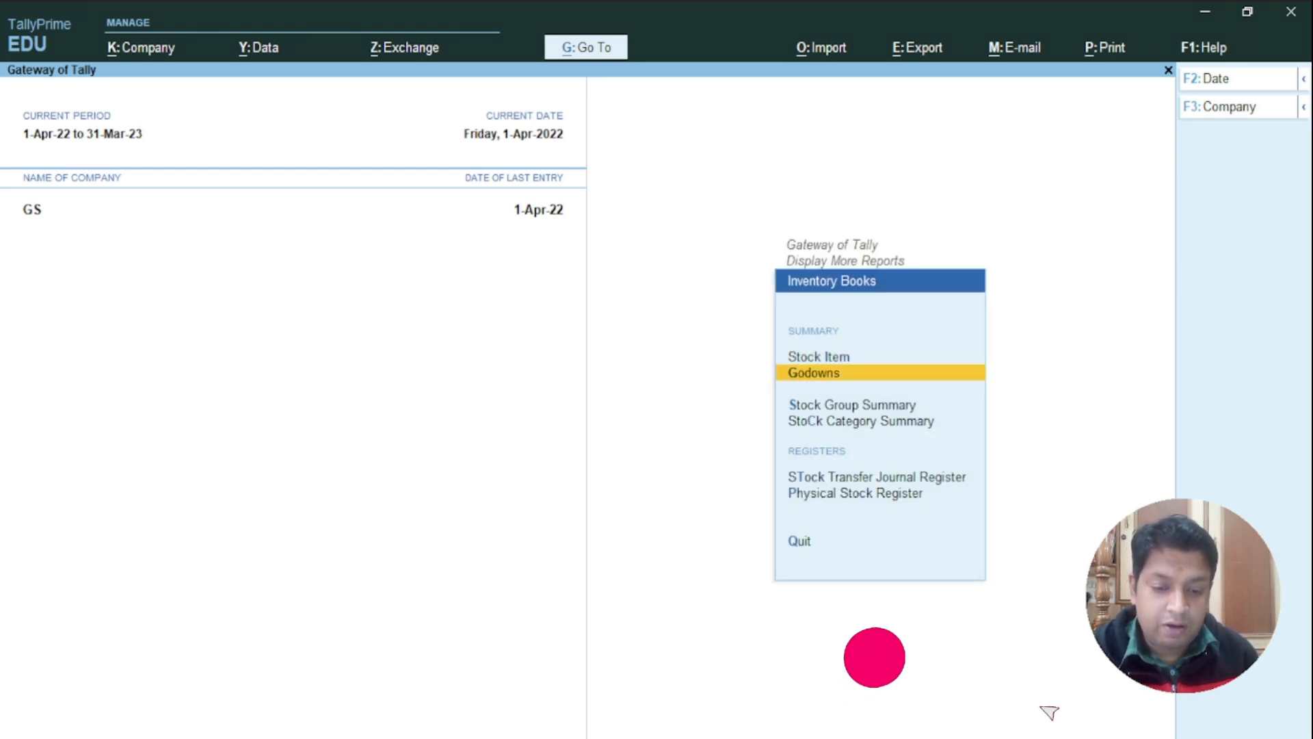
key(Return)
Choose the Kalka godown and examine its stock summary
key(Down)
key(Down)
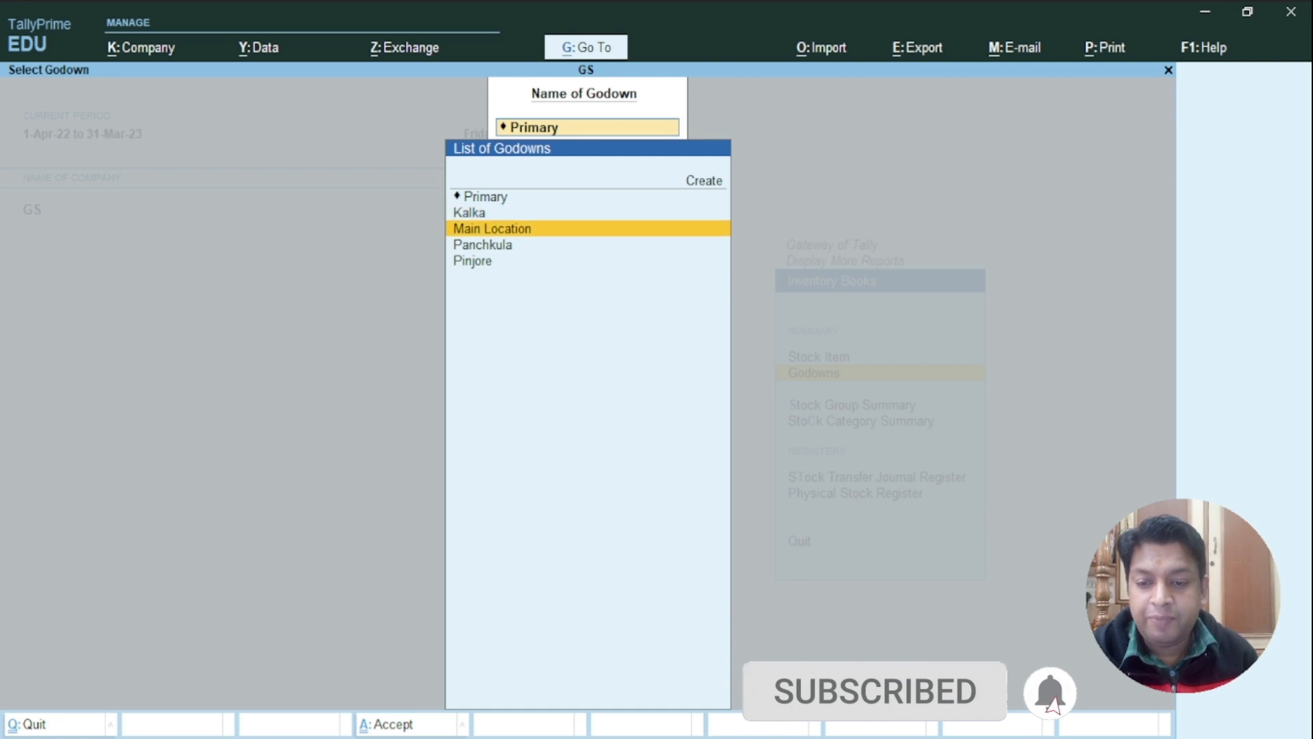
key(Up)
key(Up)
key(Down)
key(Down)
key(Down)
key(Down)
key(Up)
key(Up)
key(Up)
key(Return)
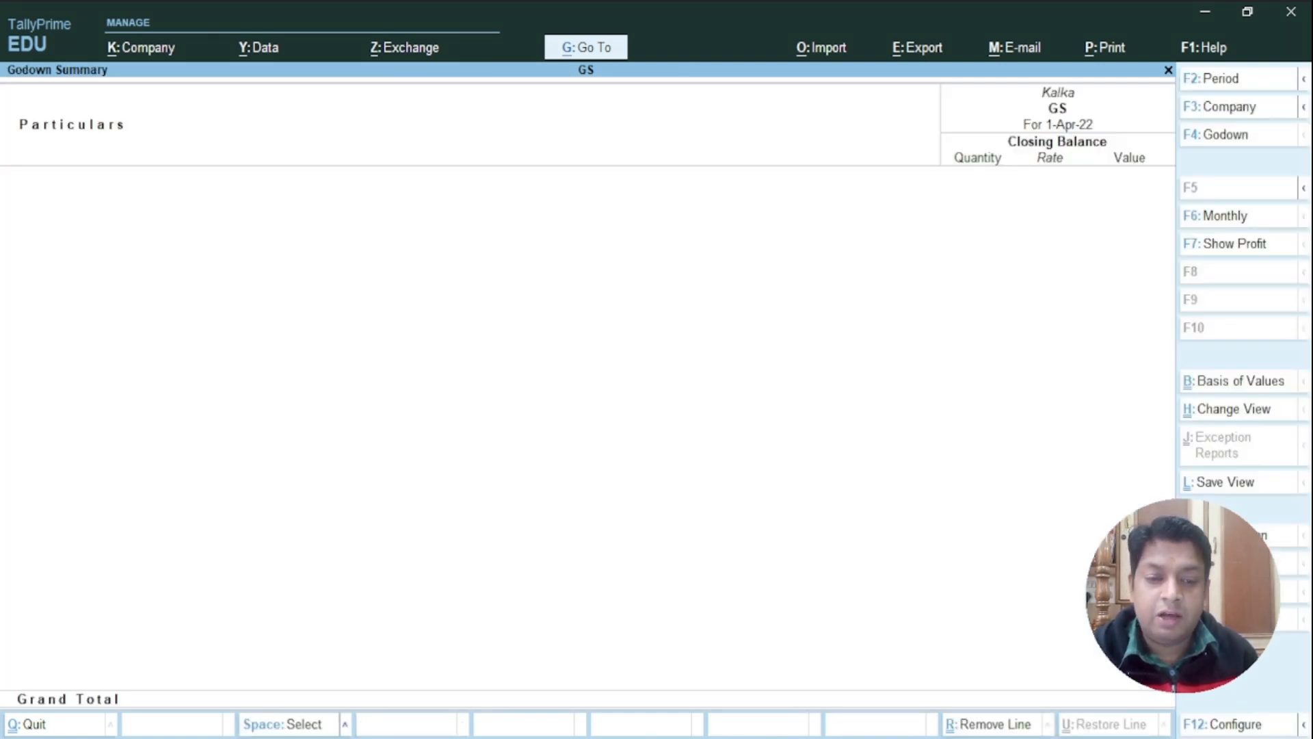
Switch the godown summary to Main Location and to Panchkula to examine the stock held there
key(F4)
key(Down)
key(Return)
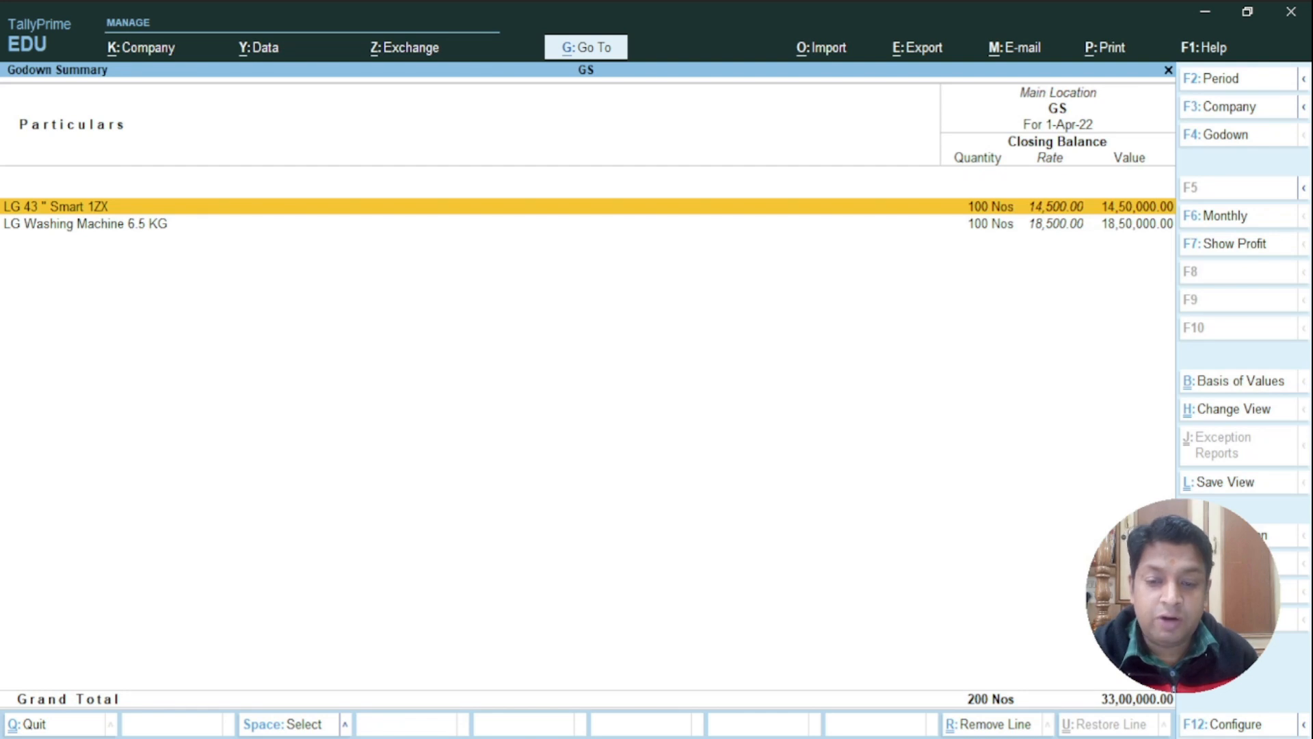
key(F4)
key(Down)
key(Return)
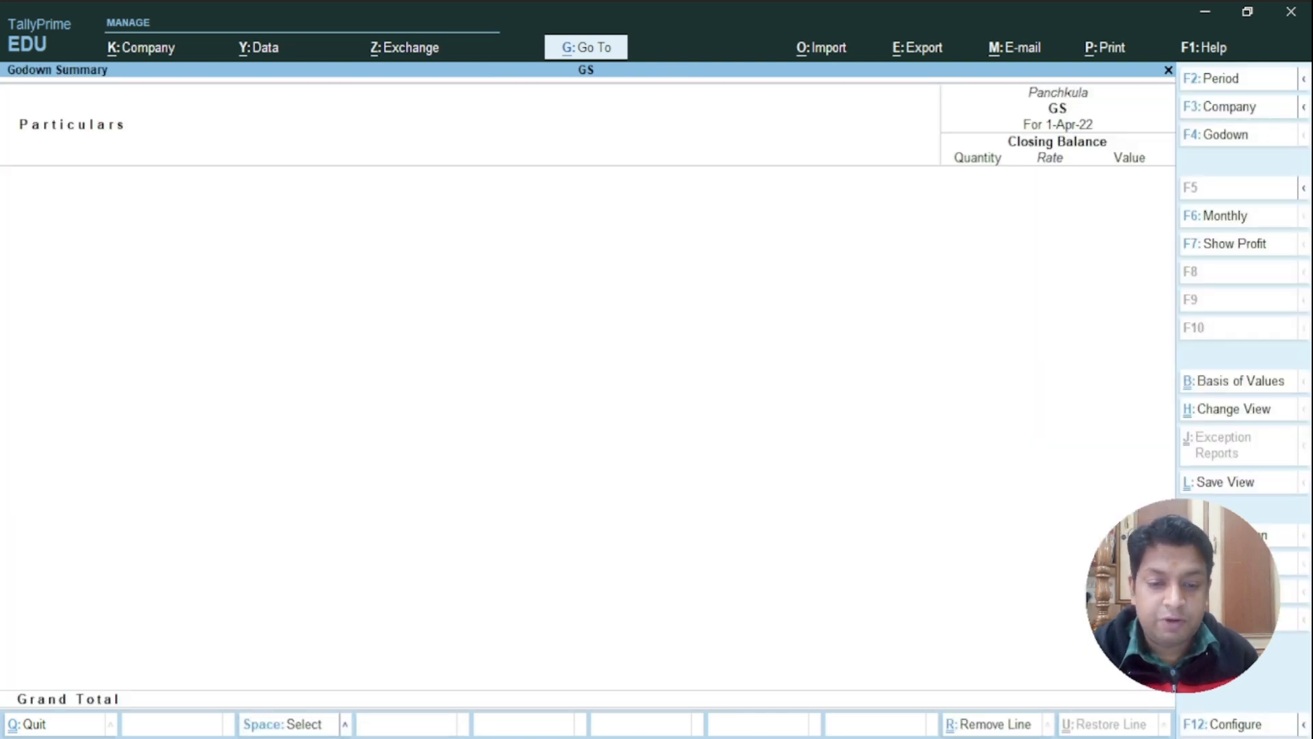
Check the stock summary of the Pinjore godown and return to the Gateway of Tally
key(F4)
key(Down)
key(Return)
key(F4)
key(Escape)
key(Escape)
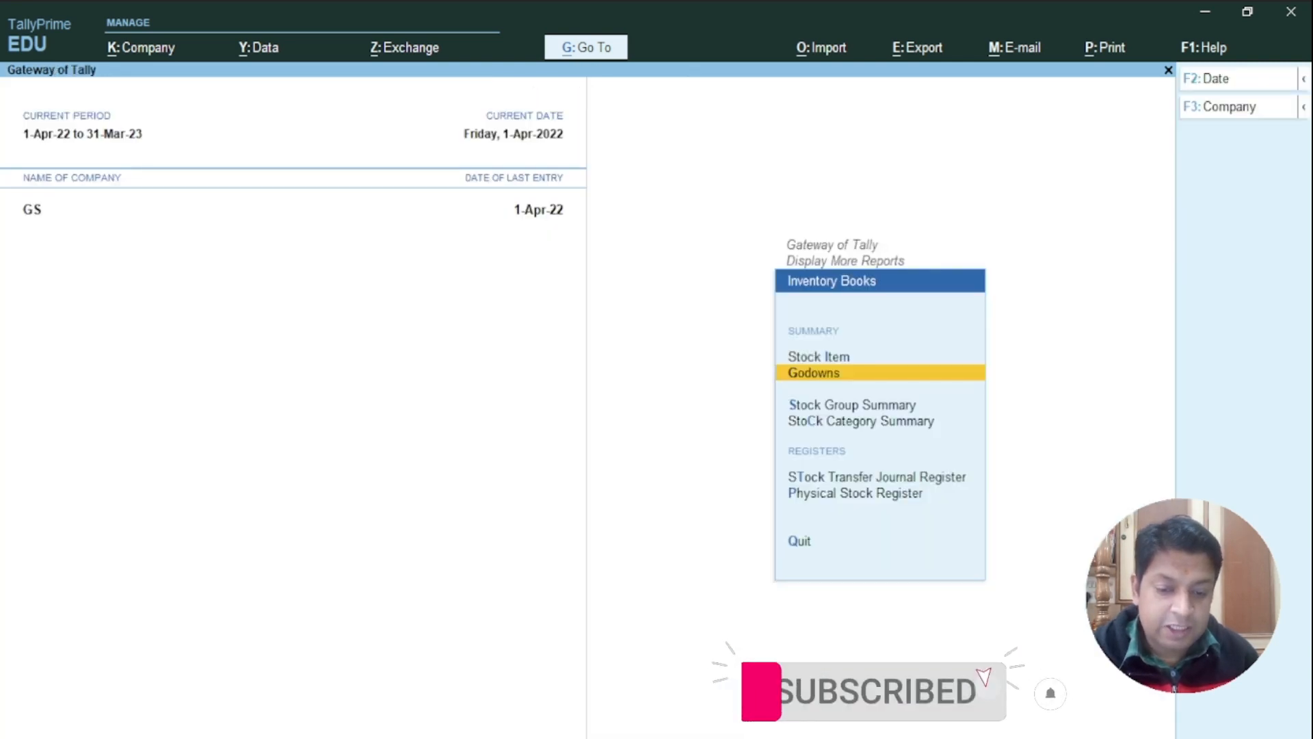
key(Down)
key(Up)
key(Up)
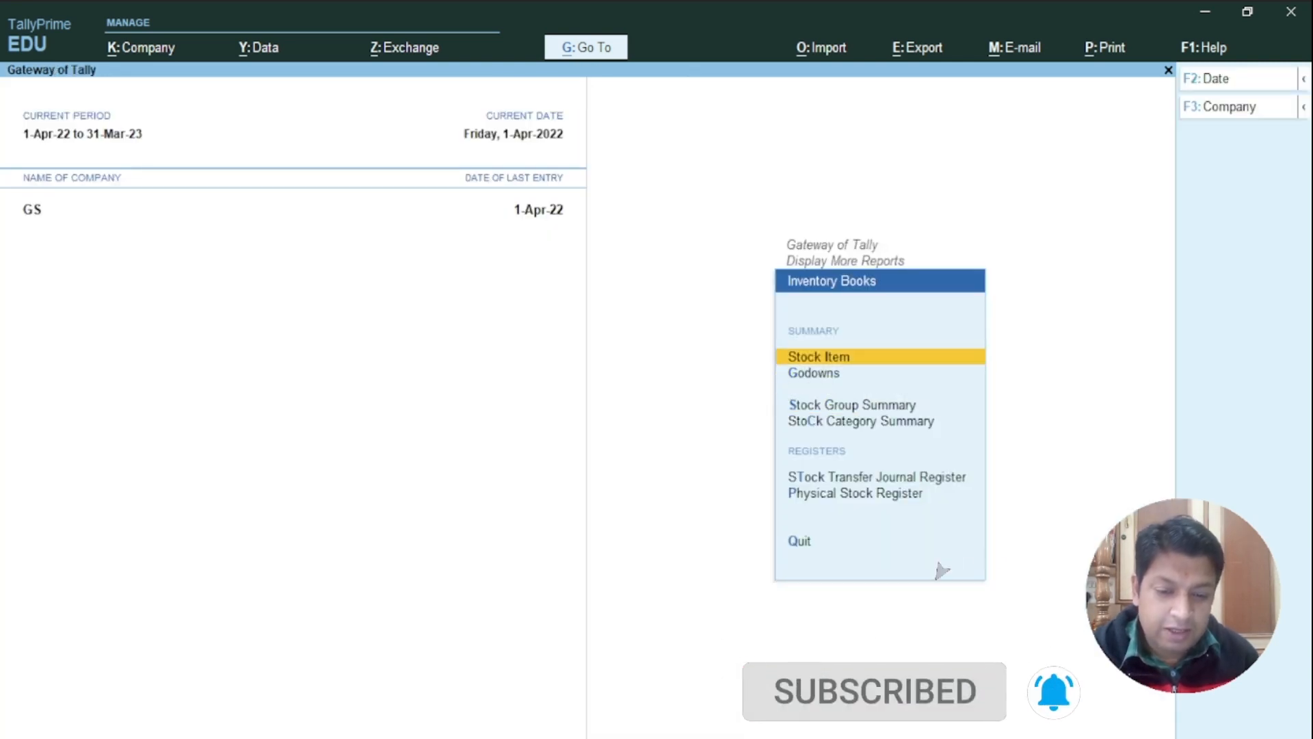
key(Escape)
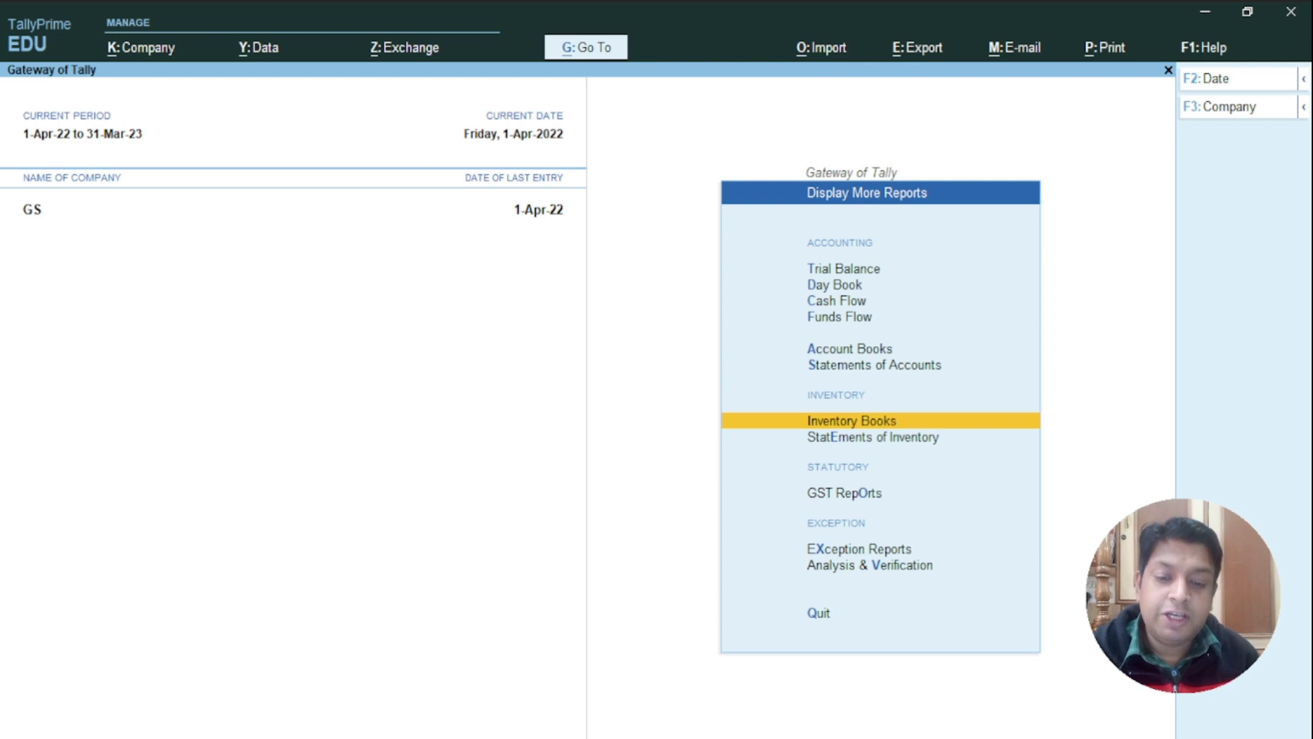
key(Escape)
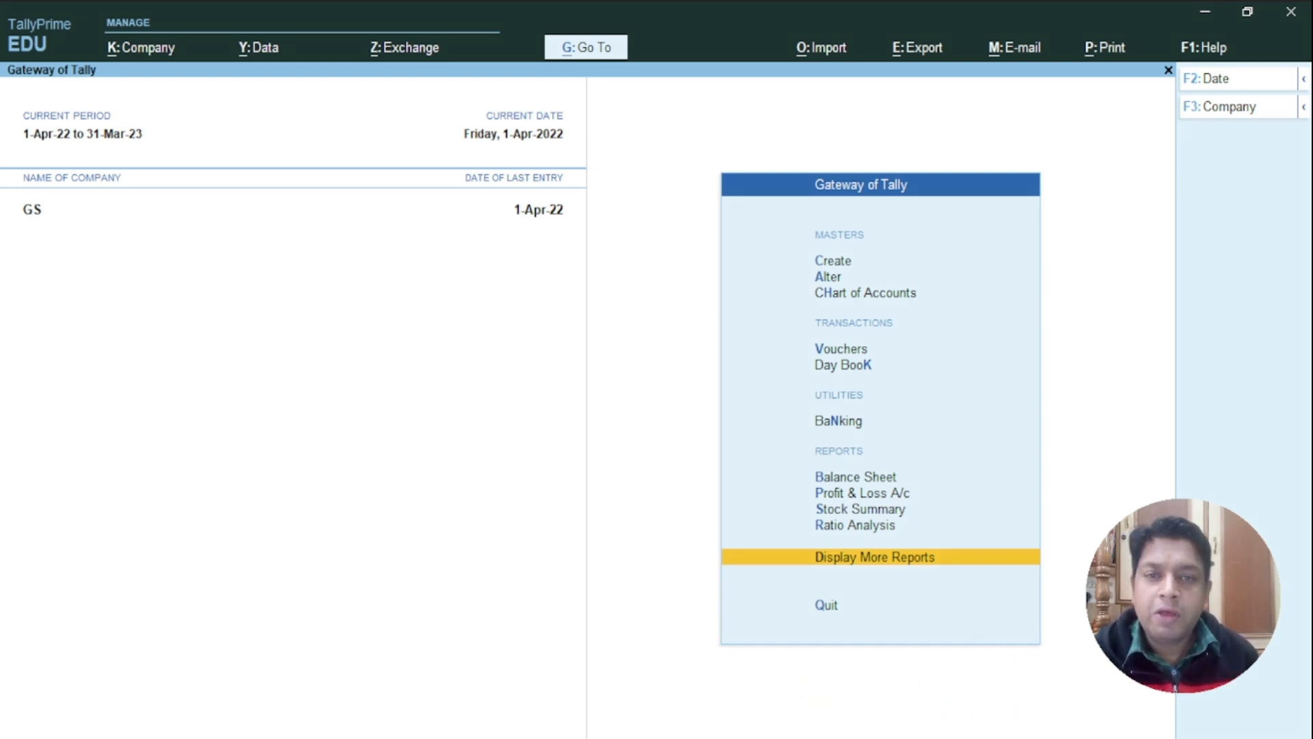
Open voucher entry from the Gateway of Tally
key(Up)
key(Up)
key(Up)
key(Up)
key(Up)
key(Up)
key(Up)
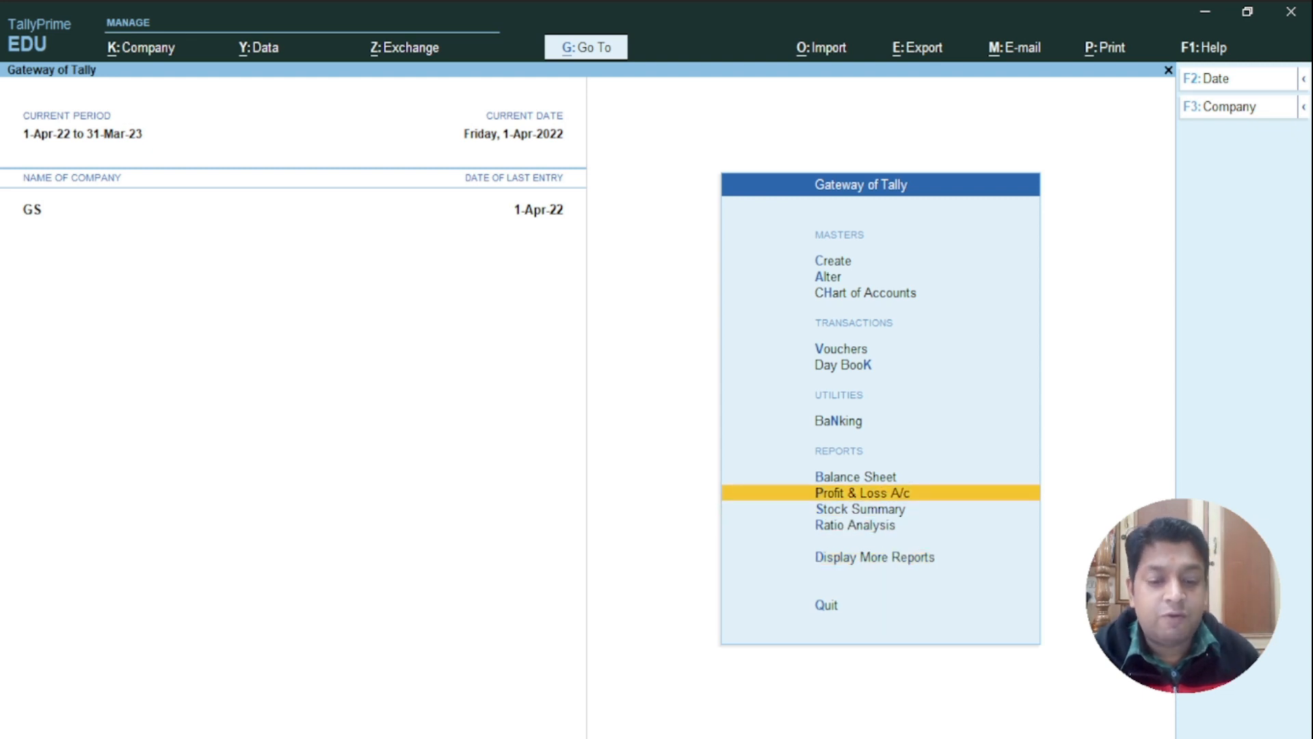
key(Return)
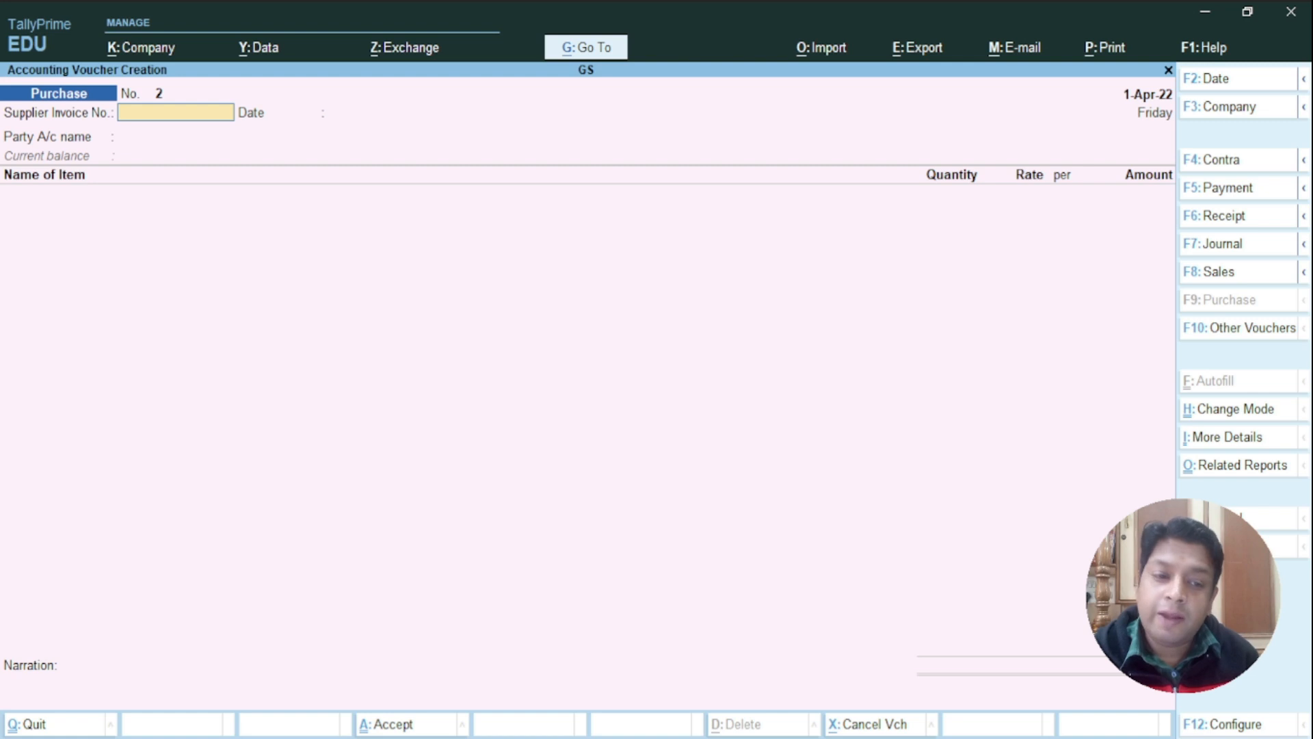
key(Escape)
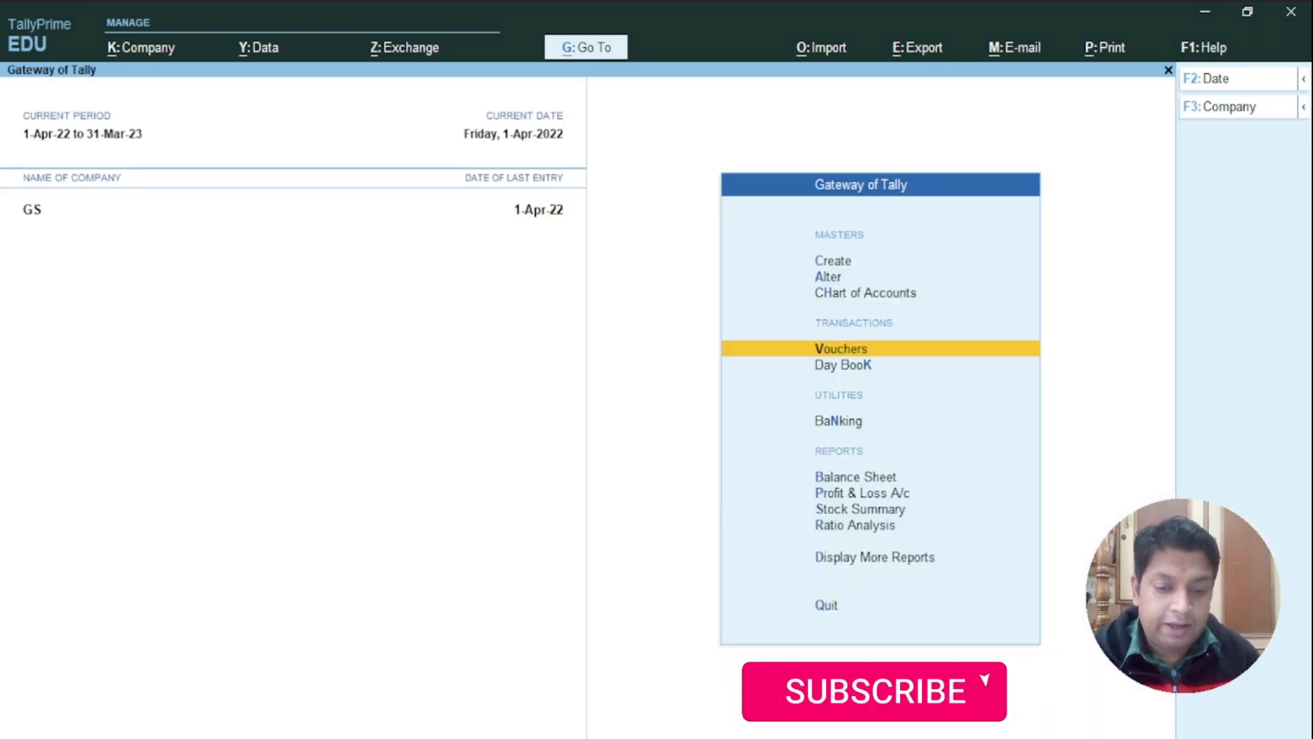
key(Return)
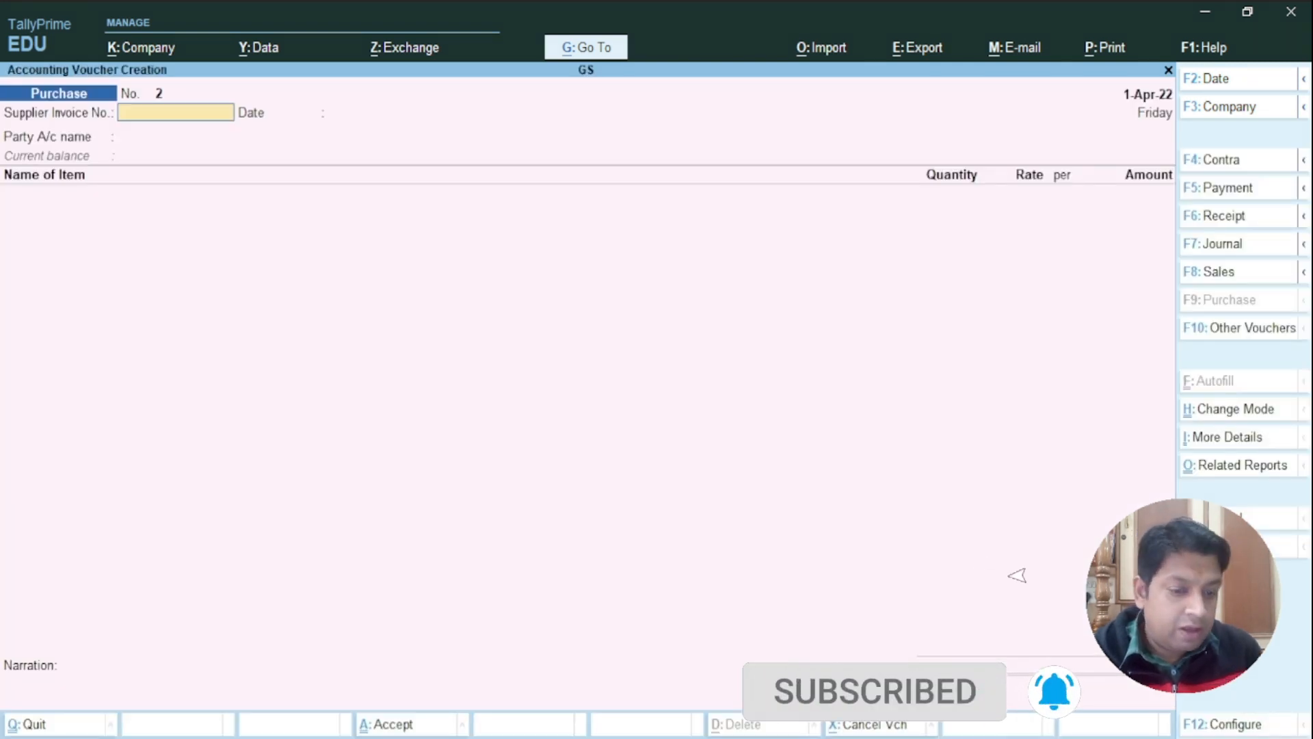
Change the voucher type from Purchase to Stock Journal
key(F10)
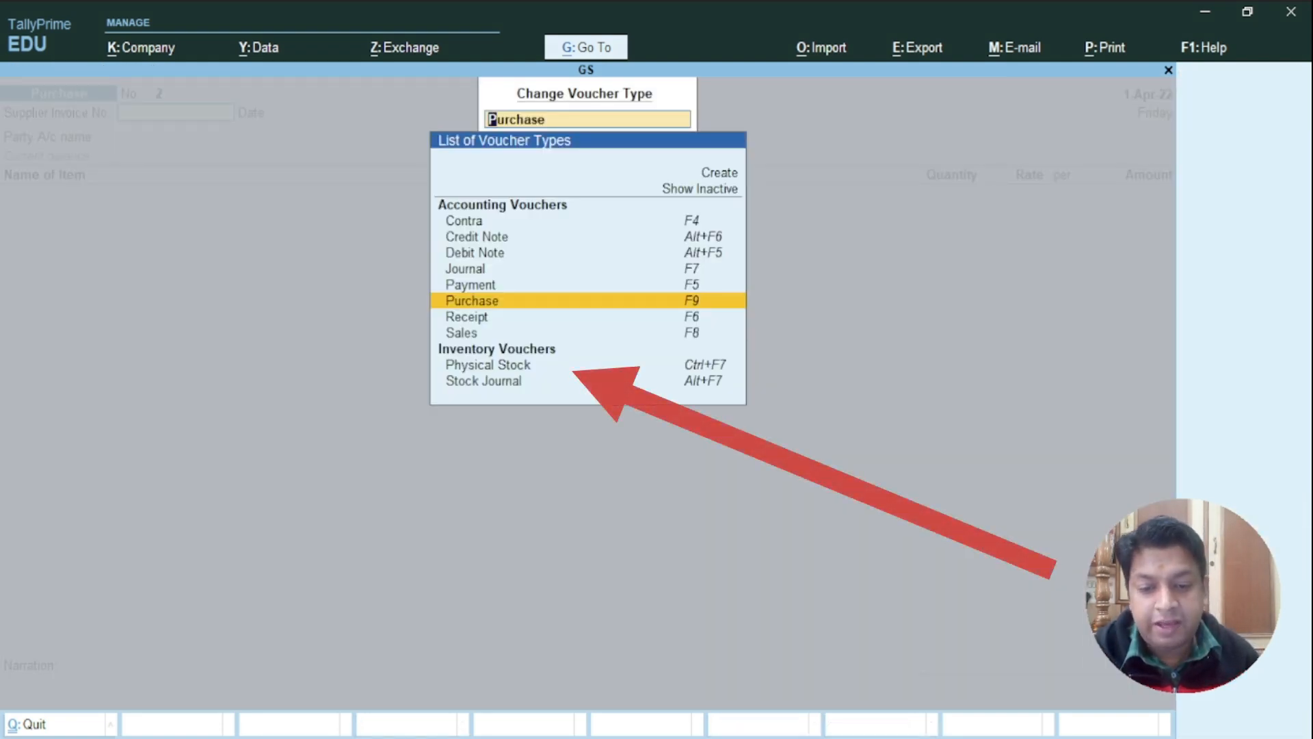
key(Down)
key(Down)
key(Down)
key(Down)
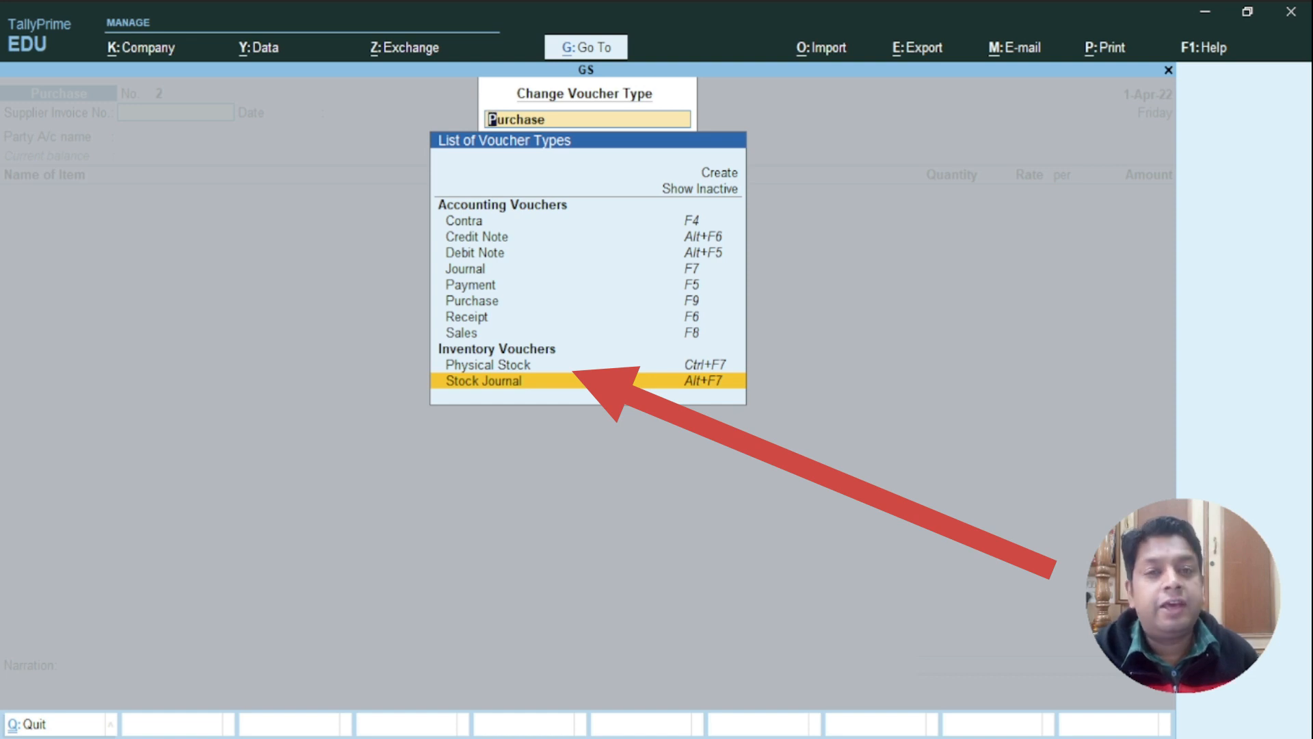
key(Return)
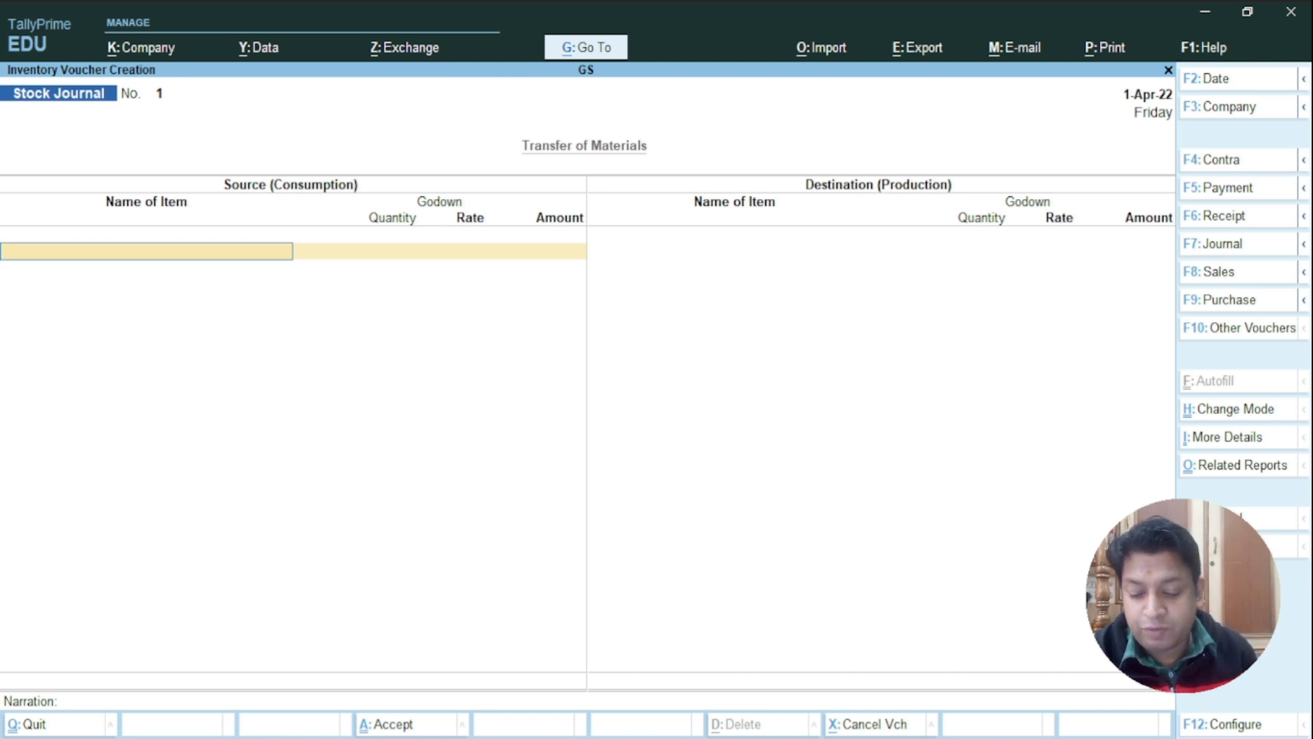
Add the LG 43 " Smart 1ZX as a source item in the stock journal, with Main Location as its godown
text(L)
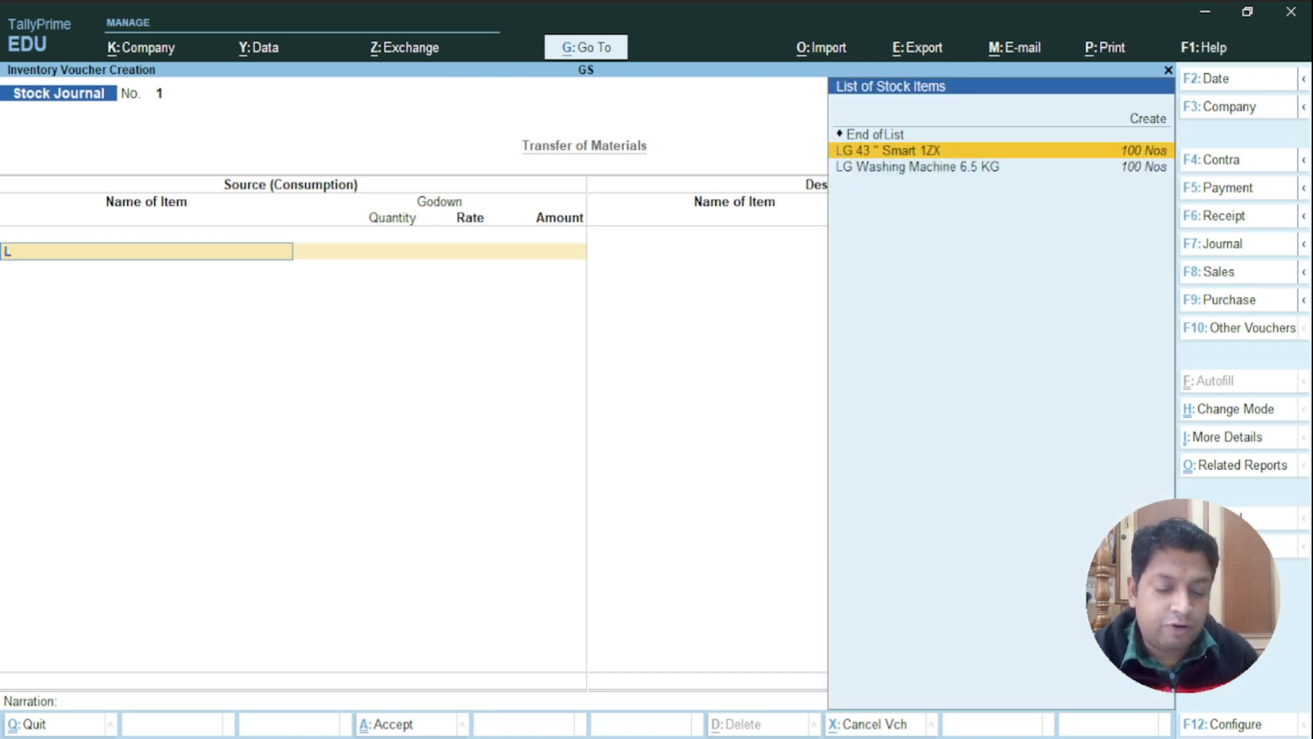
key(Return)
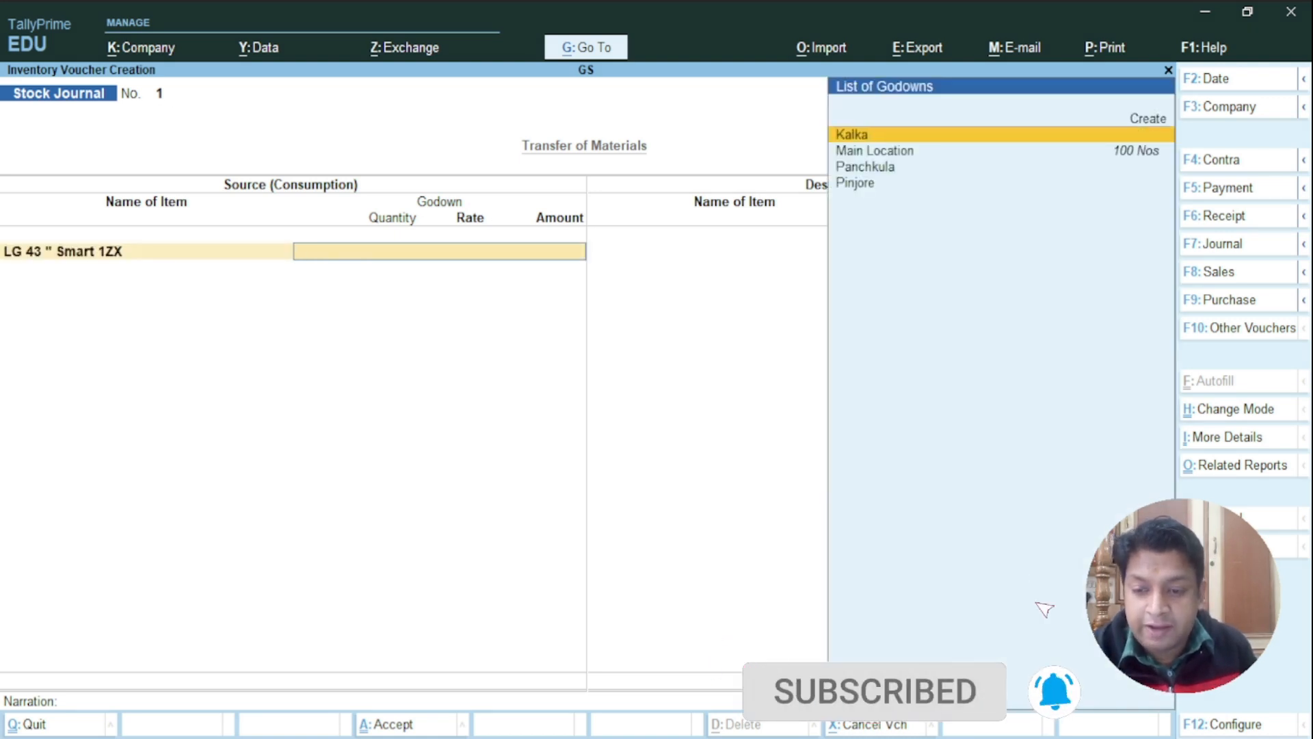
key(Down)
key(Down)
key(Up)
key(Up)
key(Up)
key(Down)
key(Down)
key(Down)
key(Down)
key(Up)
key(Up)
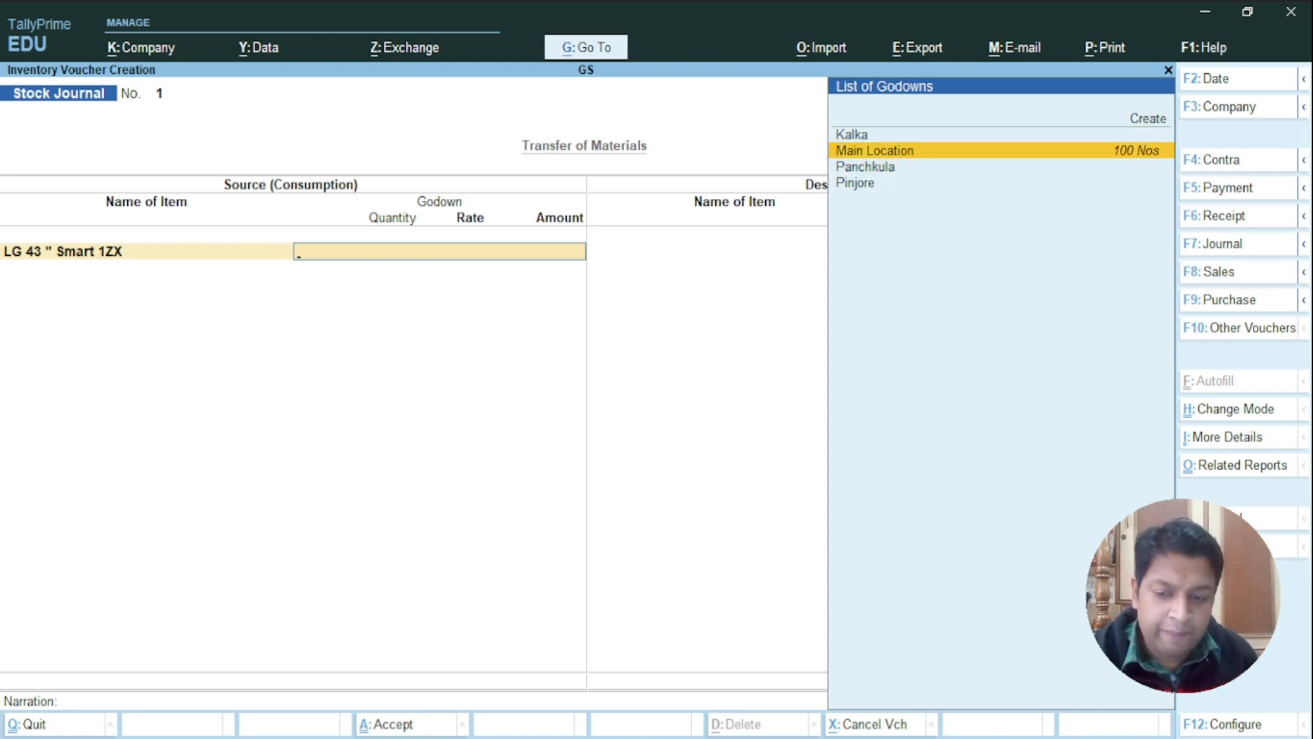
key(Return)
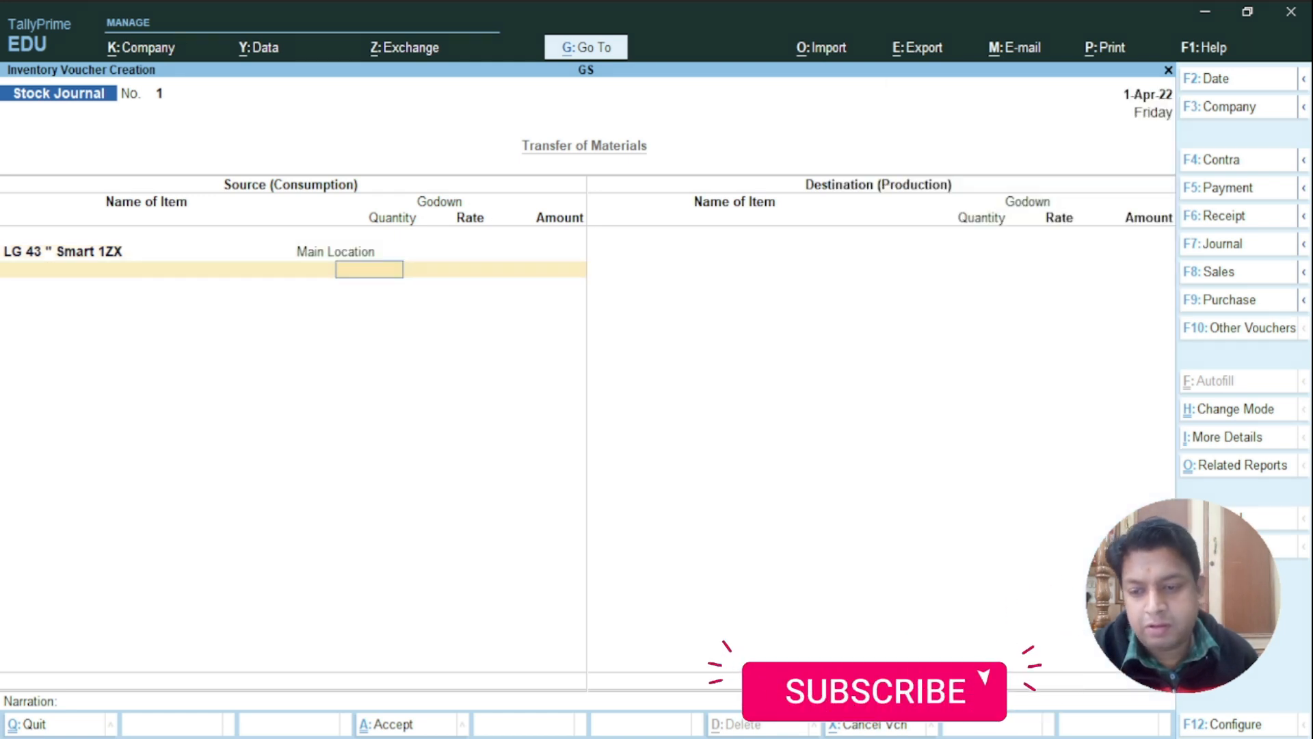
Set the source item's quantity to 30 Nos and keep the proposed rate and amount
text(30)
key(Return)
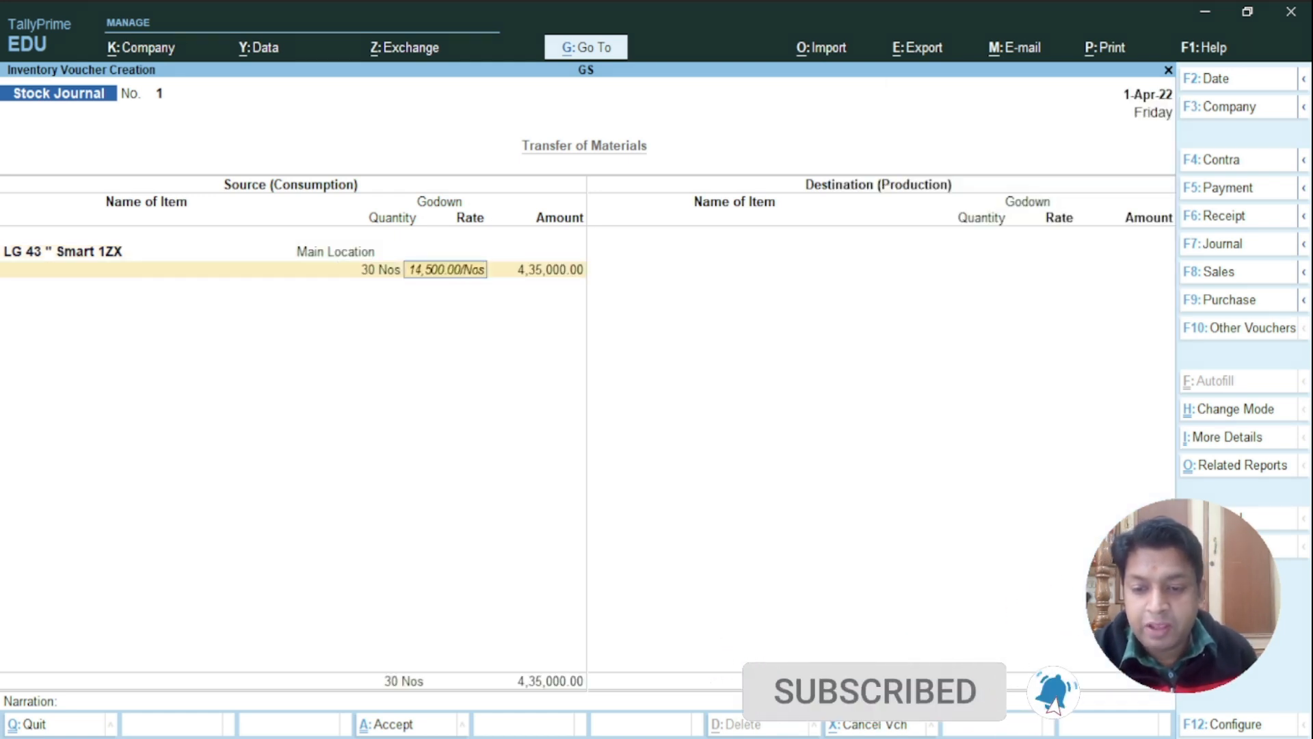
key(Return)
key(Return)
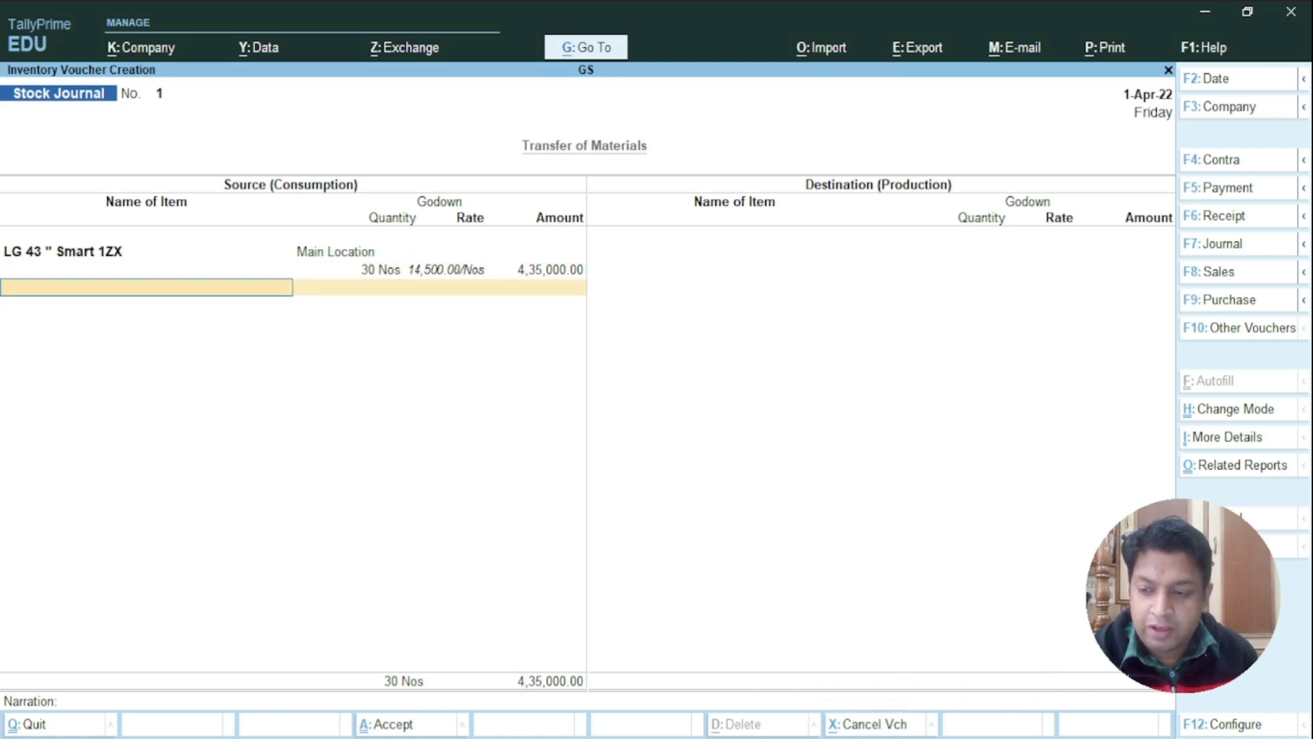
Add a second LG 43 " Smart 1ZX source row from Main Location with a quantity of 30 Nos
text(Lg)
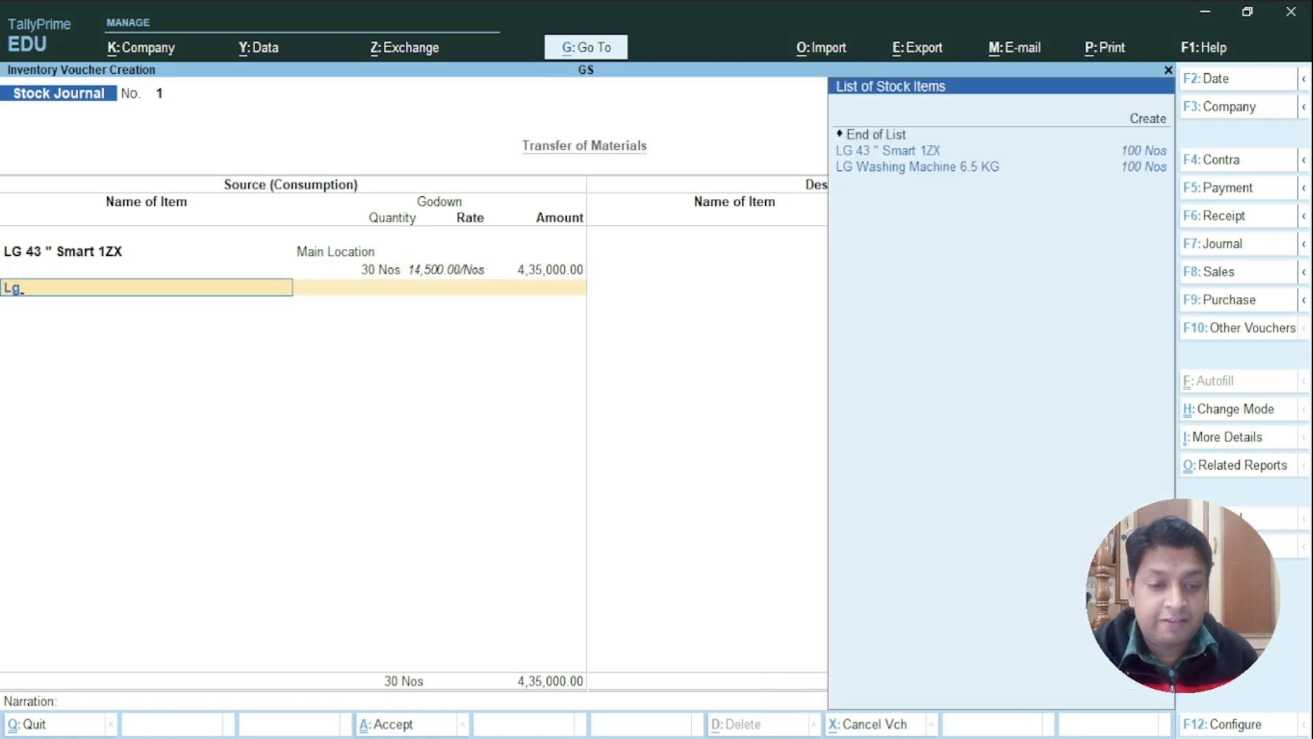
key(Return)
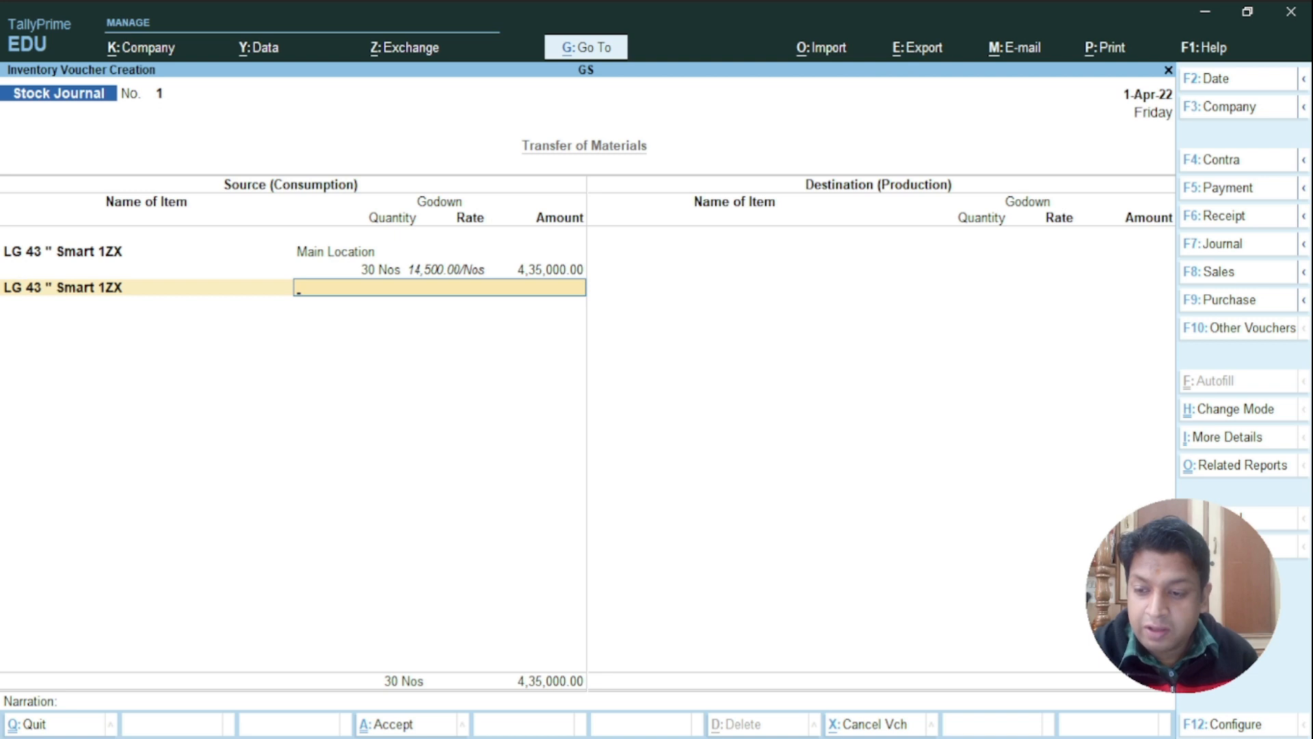
key(Return)
key(BackSpace)
key(Down)
key(Return)
text(30 Nos)
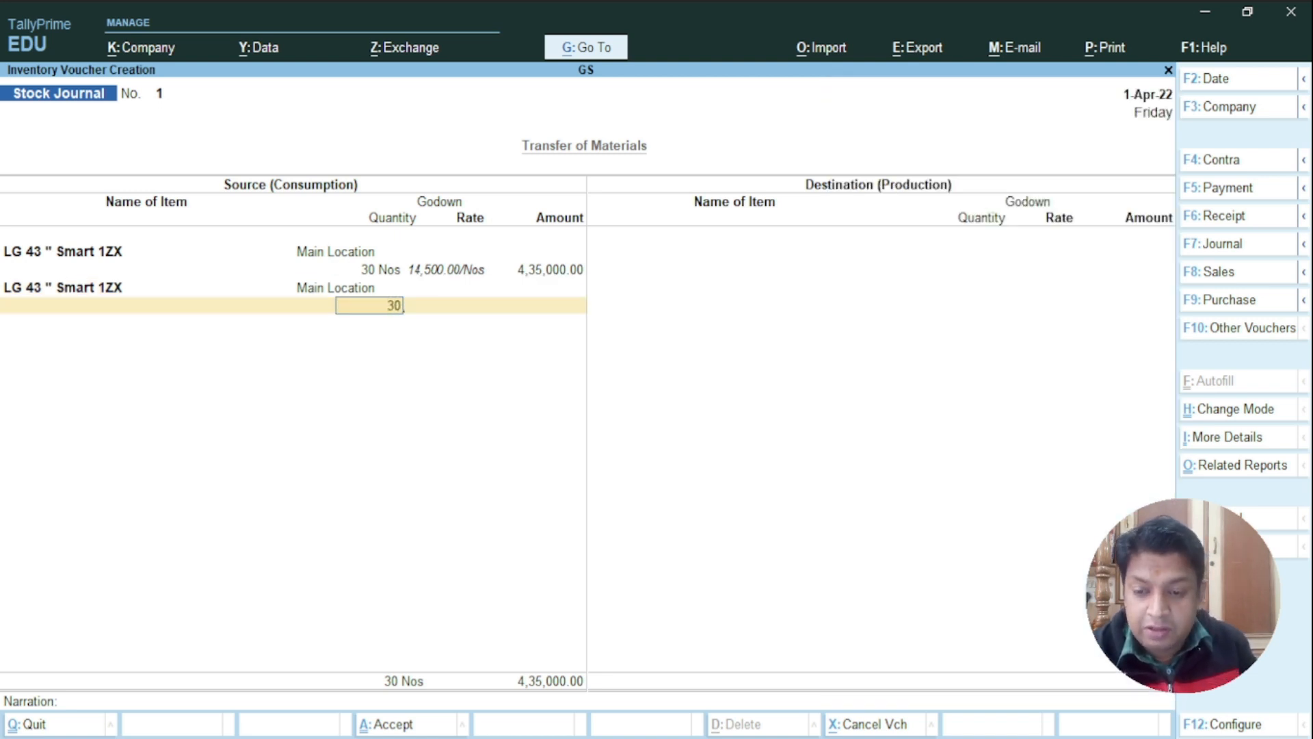
key(Return)
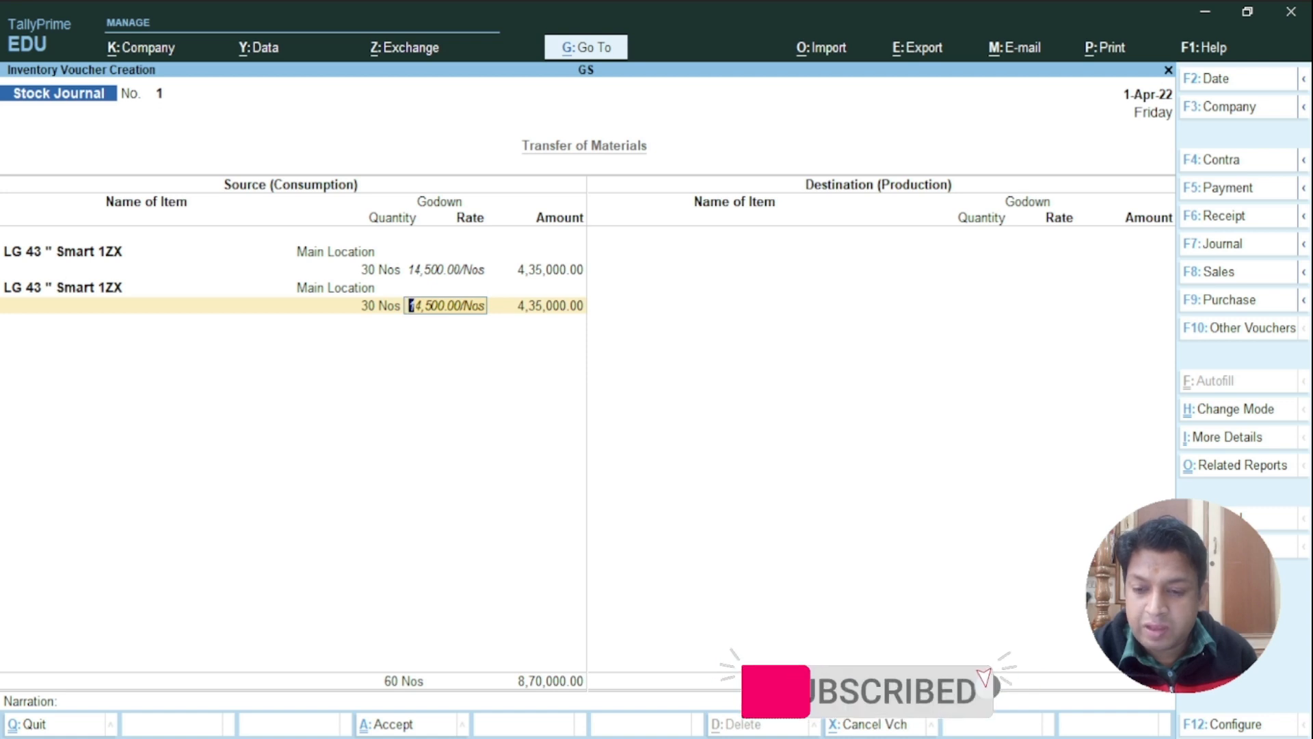
Set the first source row's quantity to 90 Nos and remove the duplicate LG 43 " Smart 1ZX source row
key(BackSpace)
key(BackSpace)
key(BackSpace)
key(BackSpace)
key(BackSpace)
key(BackSpace)
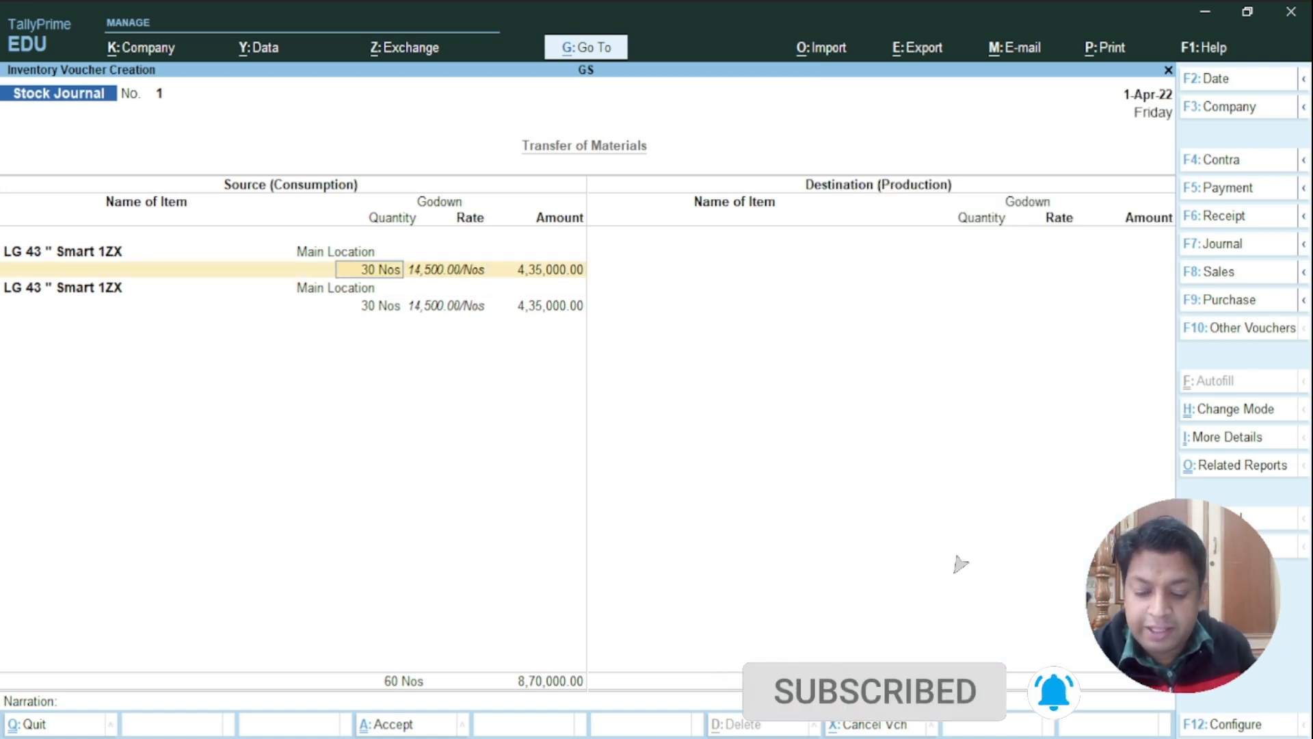
text(90)
key(Return)
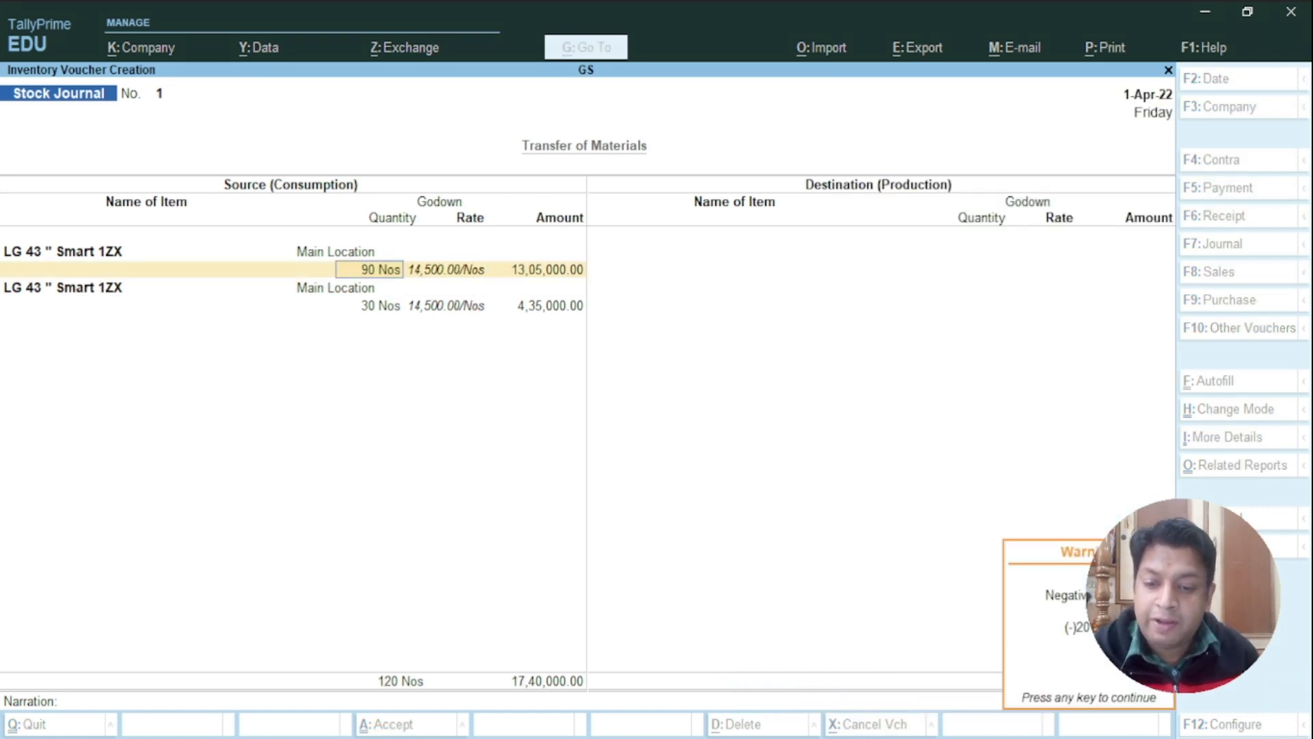
key(Return)
key(Return)
key(Return)
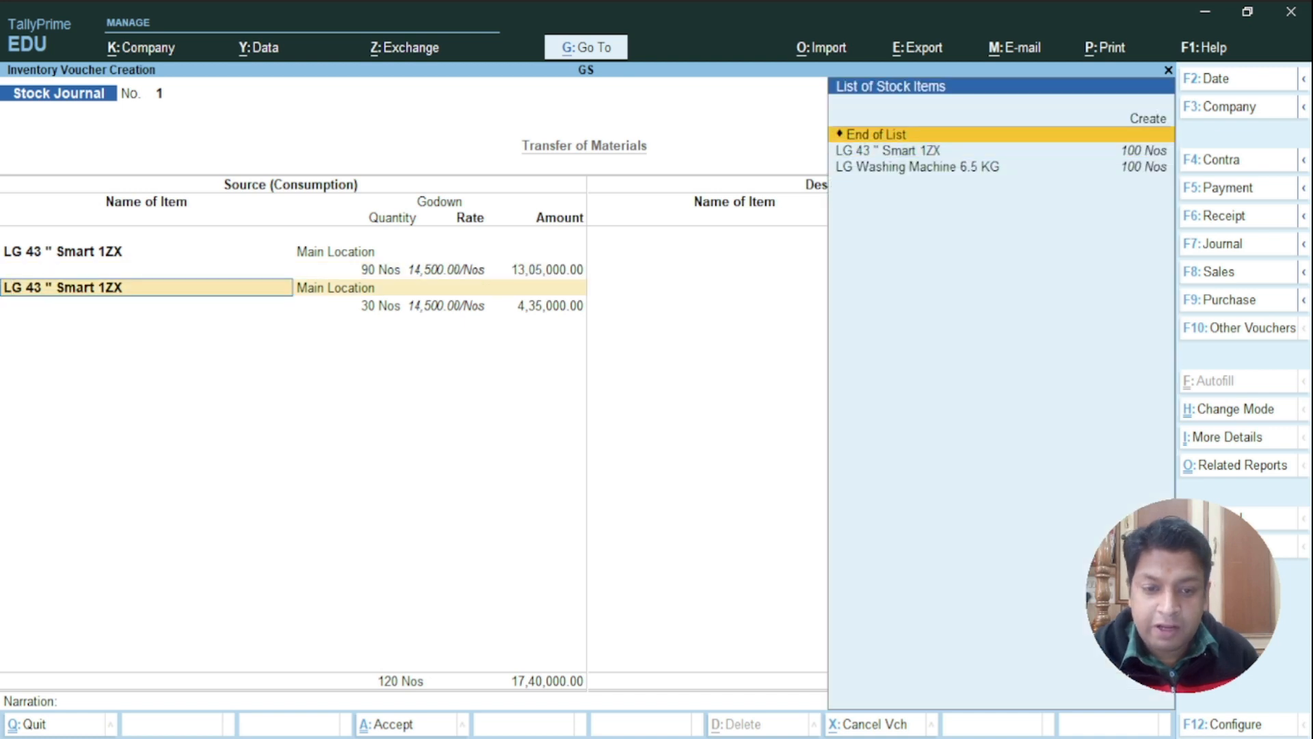
key(Return)
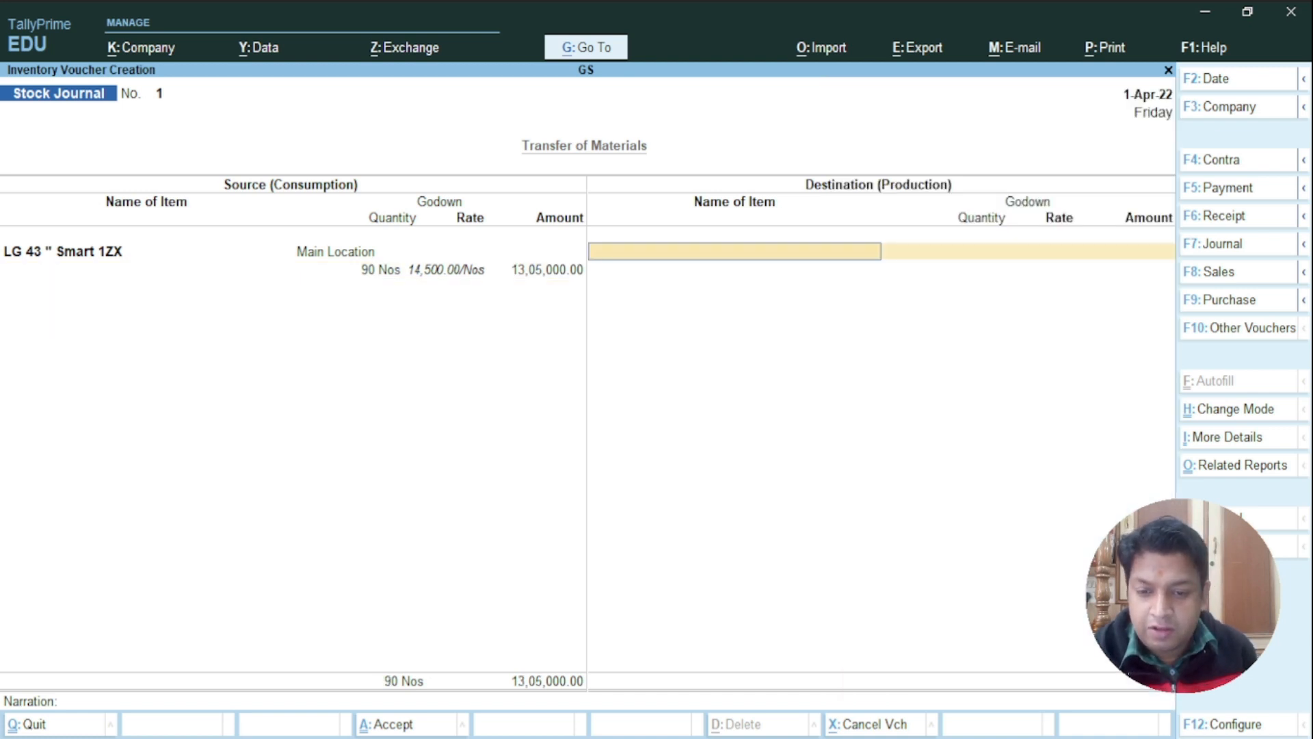
Add the LG Washing Machine 6.5 KG as a source item from Main Location with a quantity of 90 Nos
key(BackSpace)
key(Return)
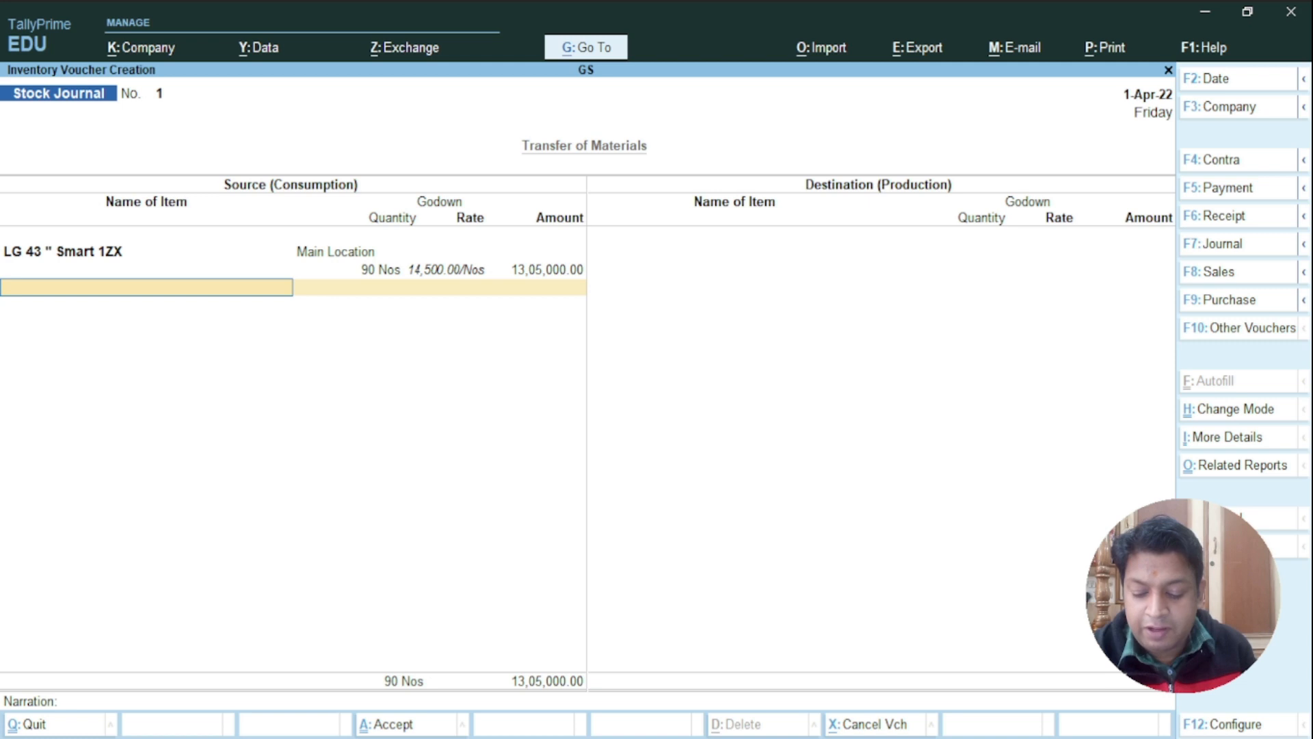
key(Down)
key(Down)
key(Return)
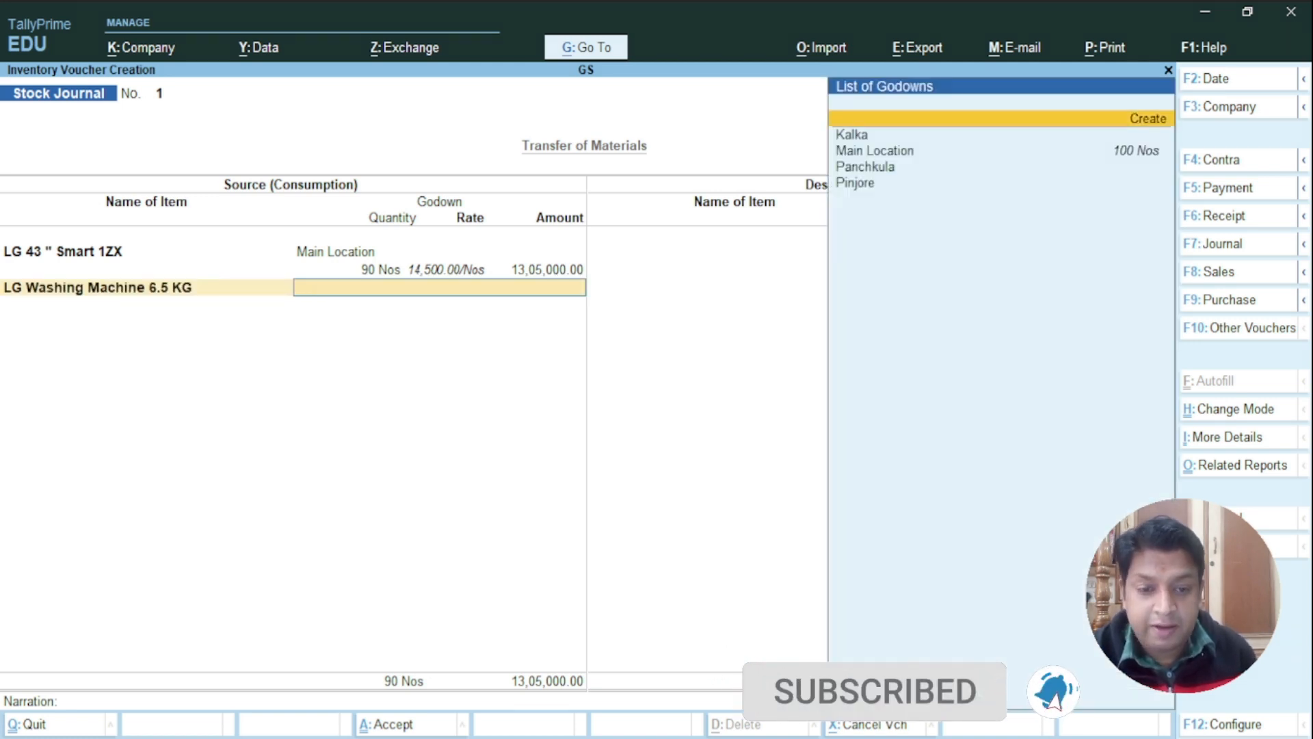
key(Down)
key(Return)
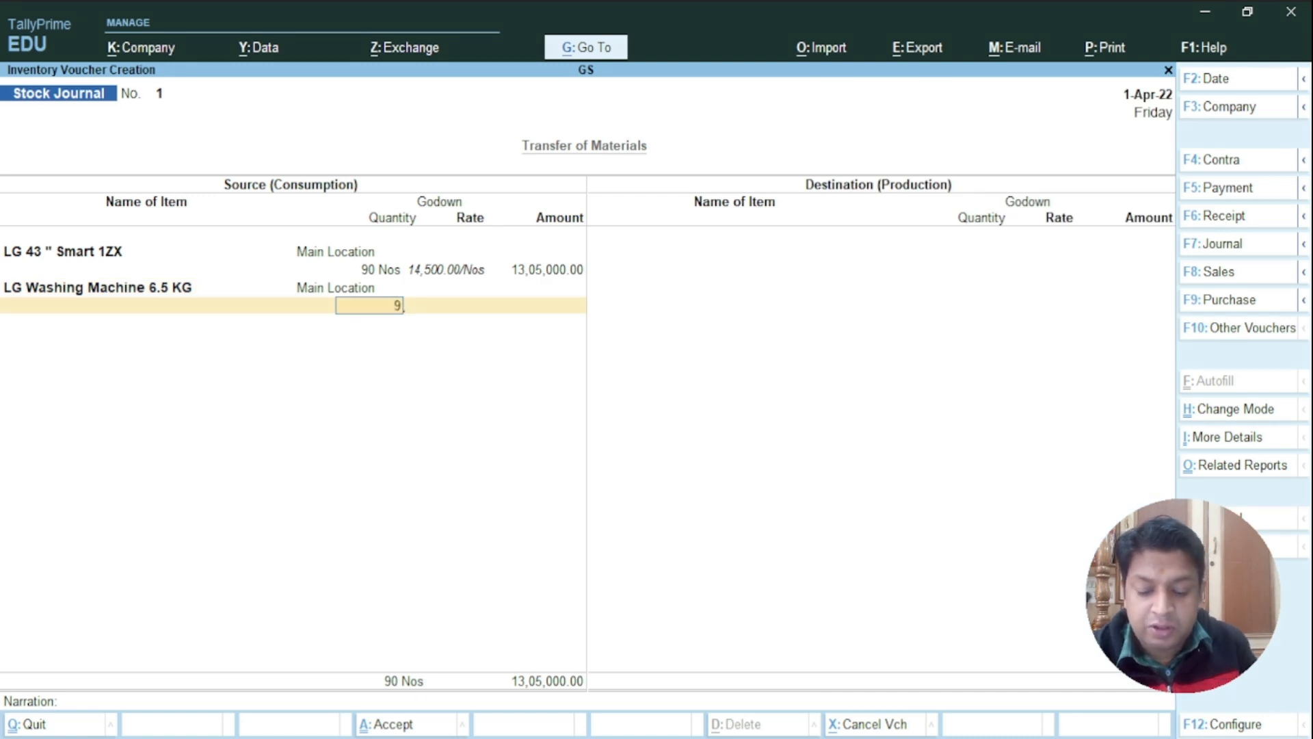
text(90)
key(Return)
key(Return)
key(Return)
key(Return)
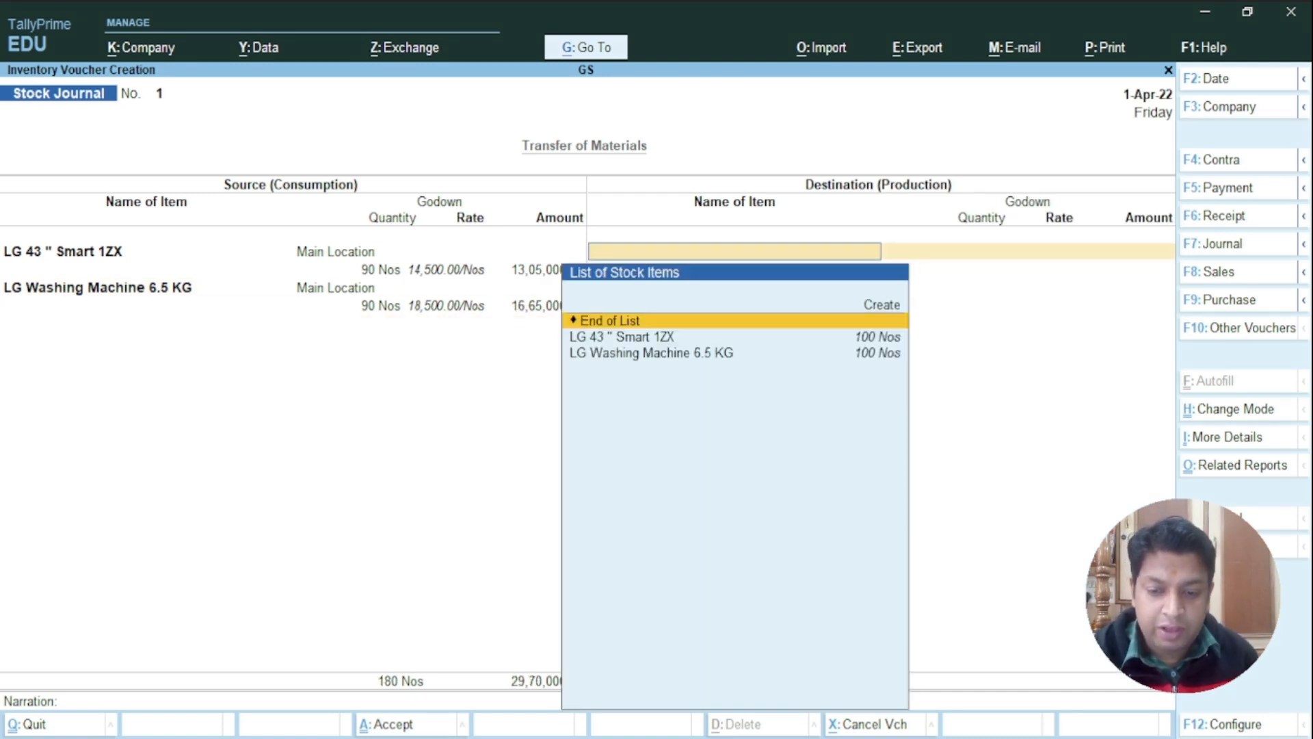
Add the LG 43 " Smart 1ZX as a destination item in the Kalka godown with a quantity of 30 Nos
key(Down)
key(Return)
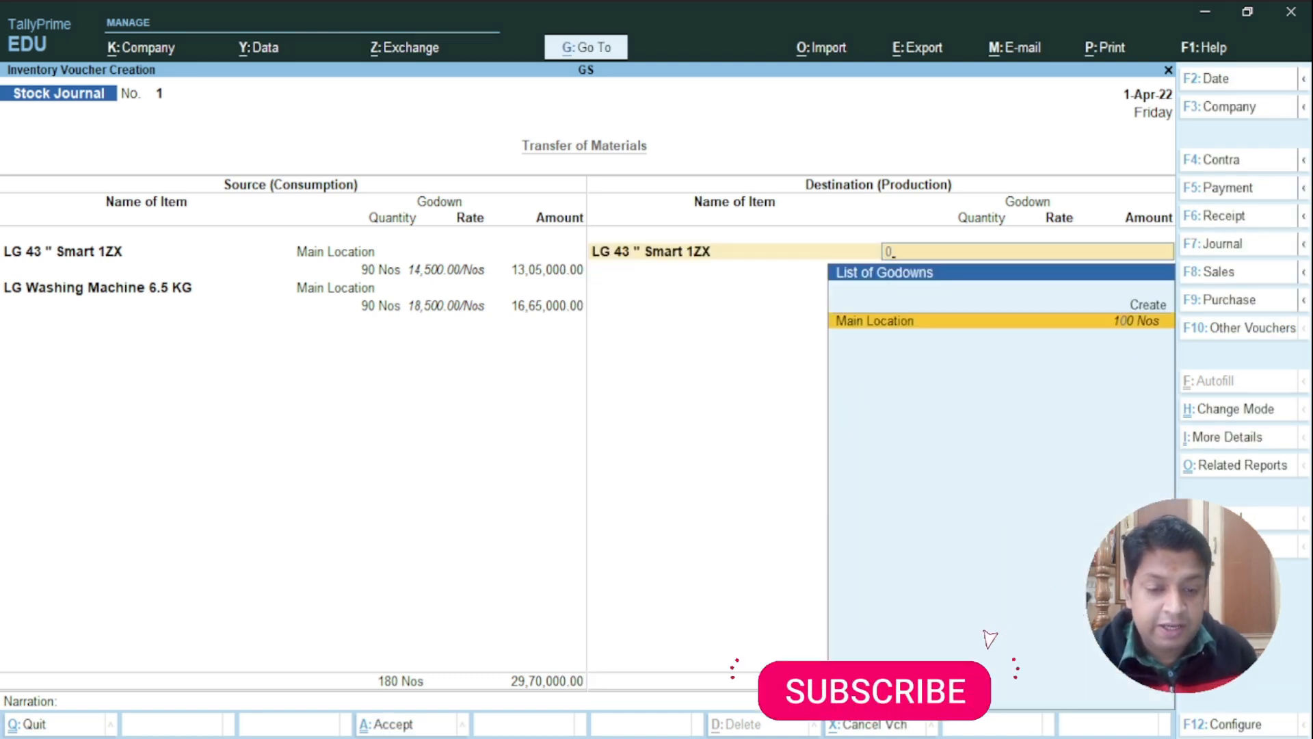
key(BackSpace)
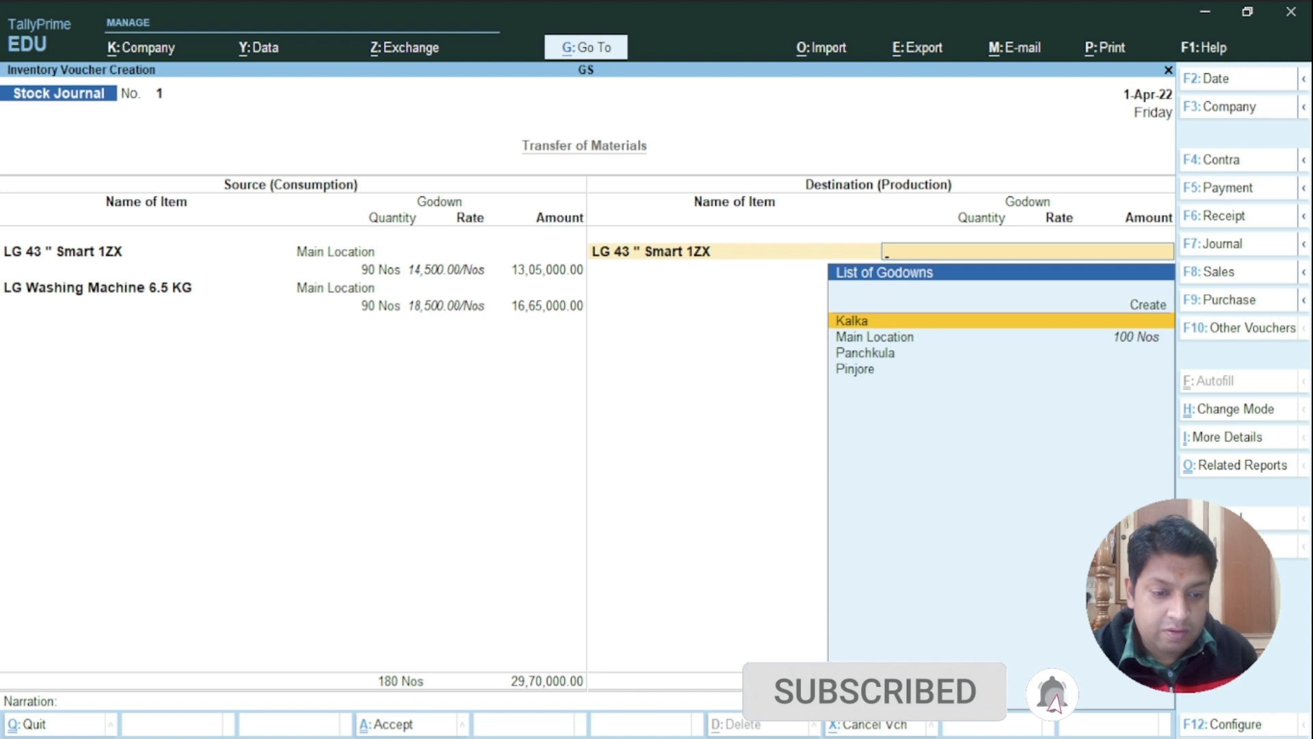
key(Return)
text(30)
key(Return)
key(Return)
key(Return)
key(Return)
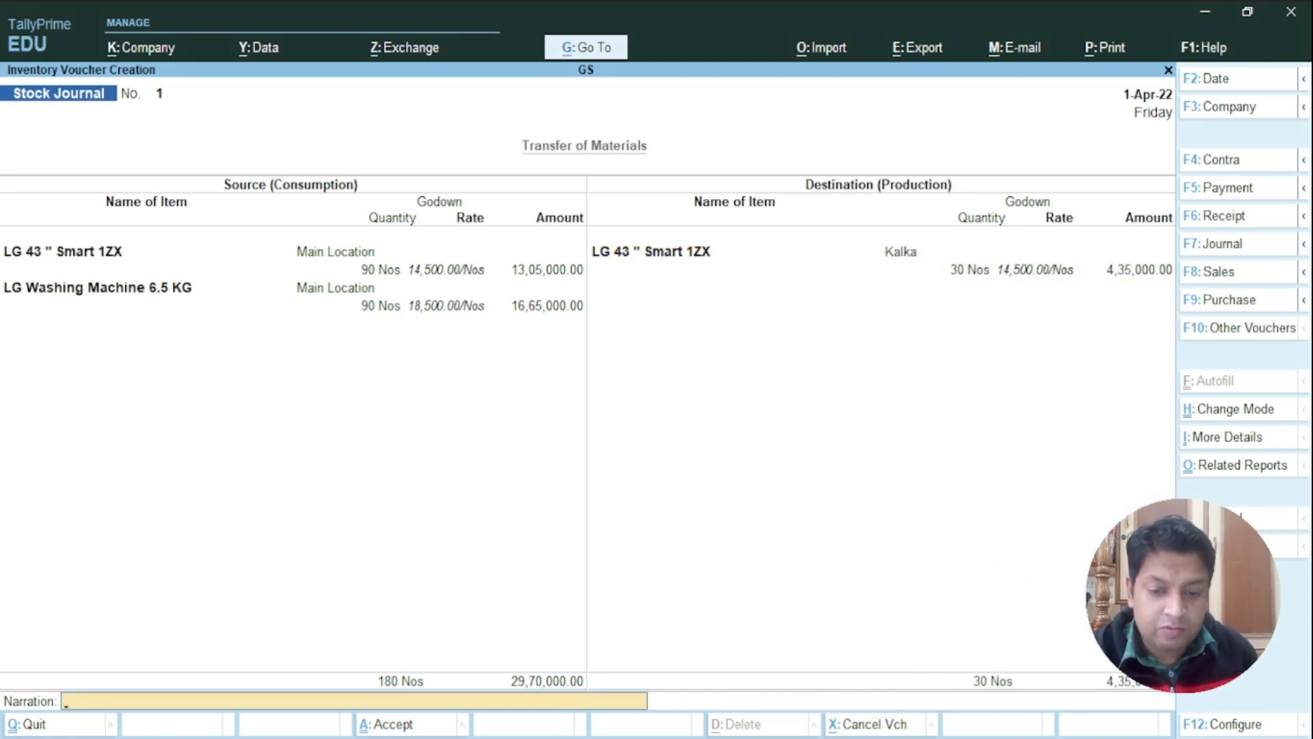
key(BackSpace)
key(Return)
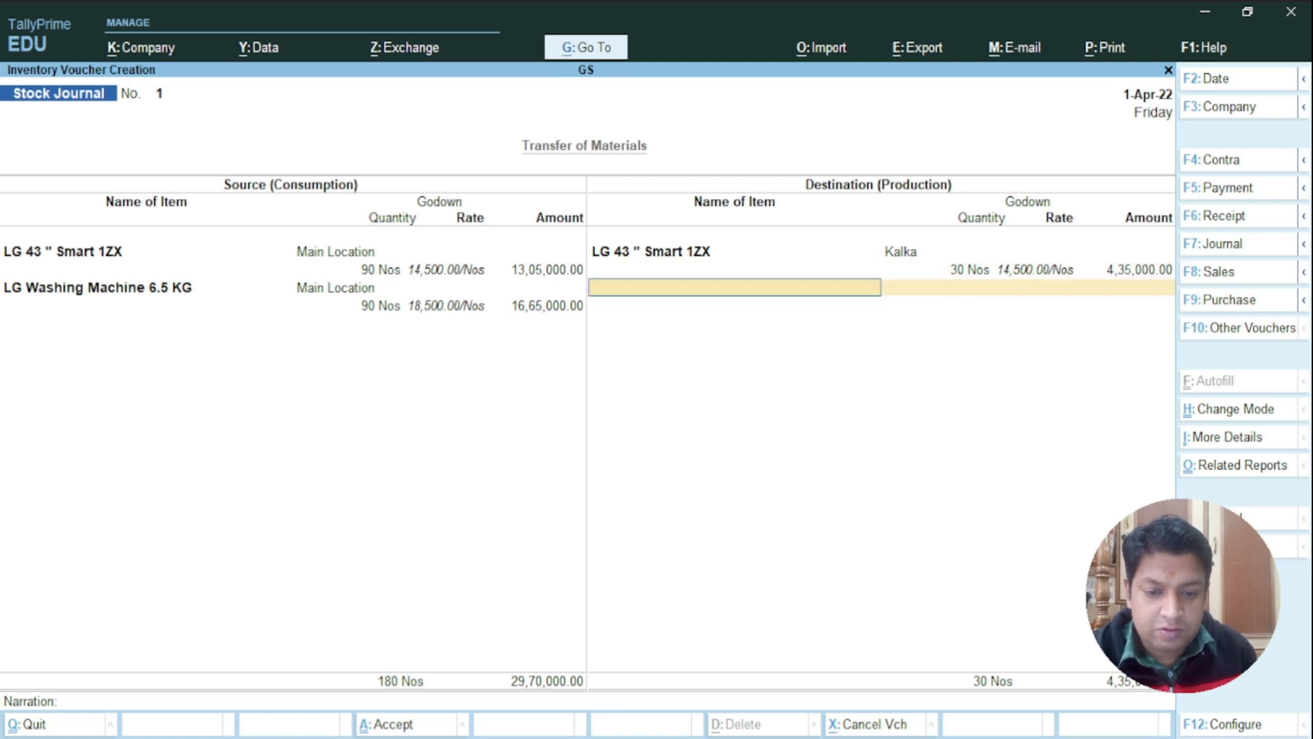
Add a destination row for the LG 43 " Smart 1ZX in the Panchkula godown with 30 Nos
text(L)
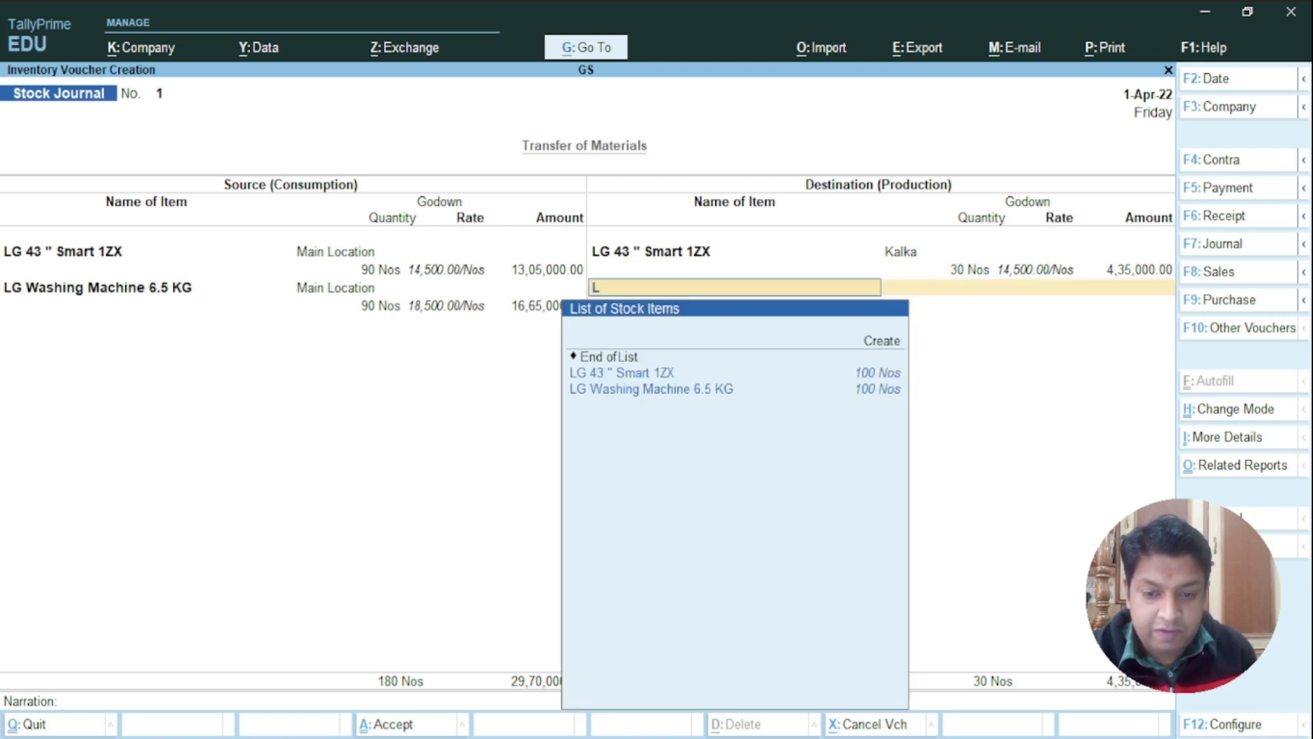
key(Return)
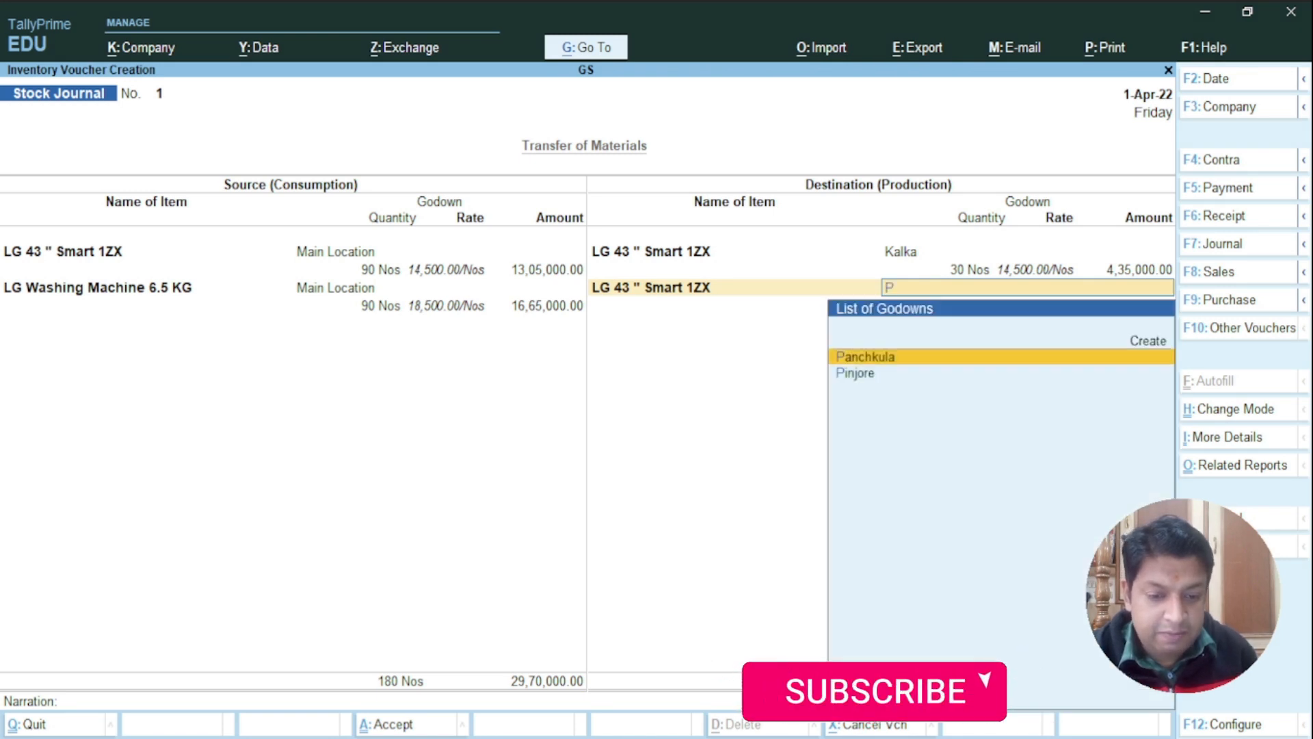
key(Return)
text(30)
key(Return)
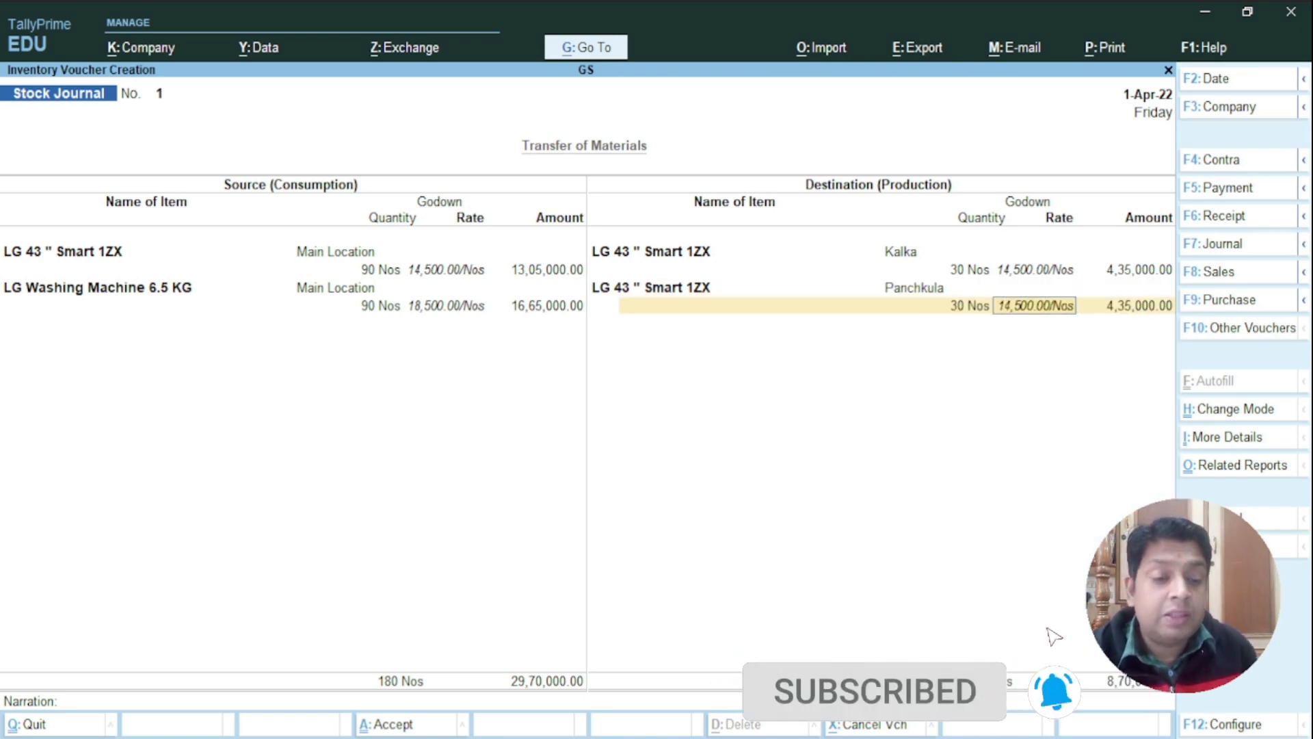
key(Return)
key(Return)
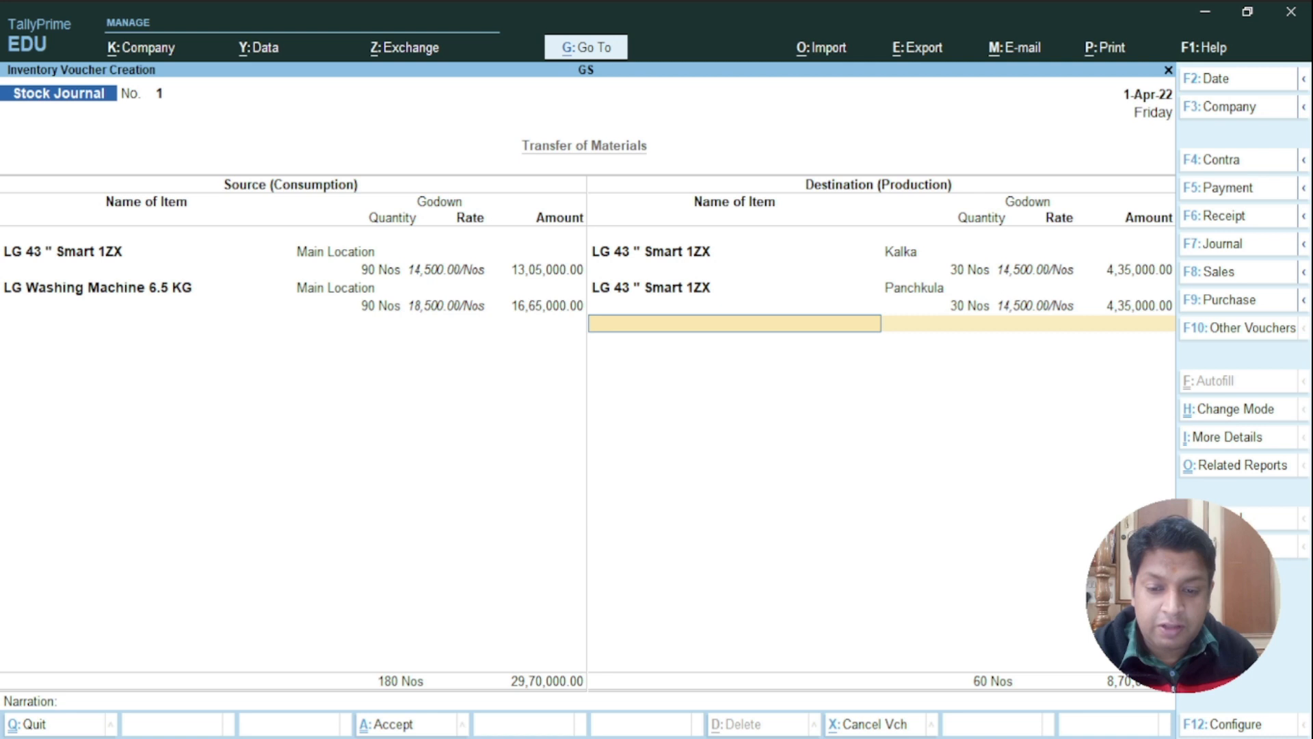
Add a destination row for the LG 43 " Smart 1ZX in the Pinjore godown with 30 Nos
text(L)
key(Down)
key(Return)
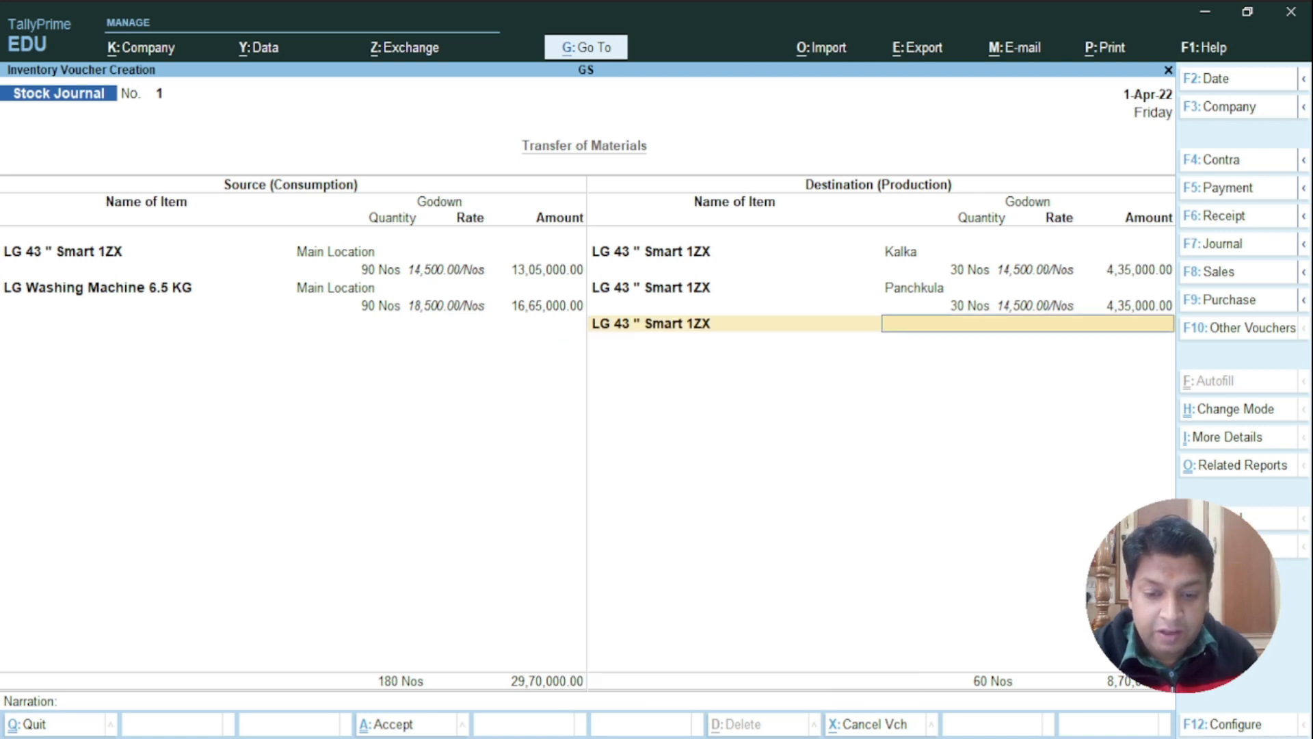
key(Down)
key(Down)
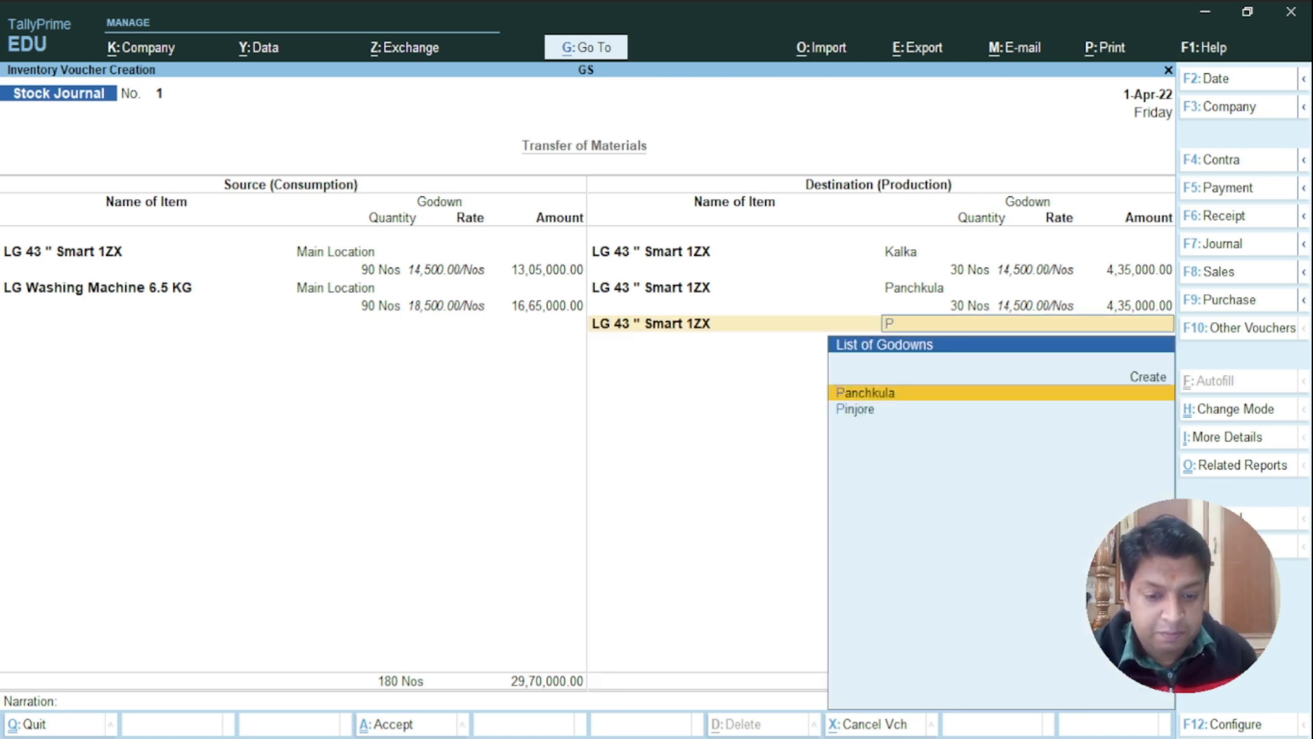
key(Return)
text(30)
key(Return)
key(Return)
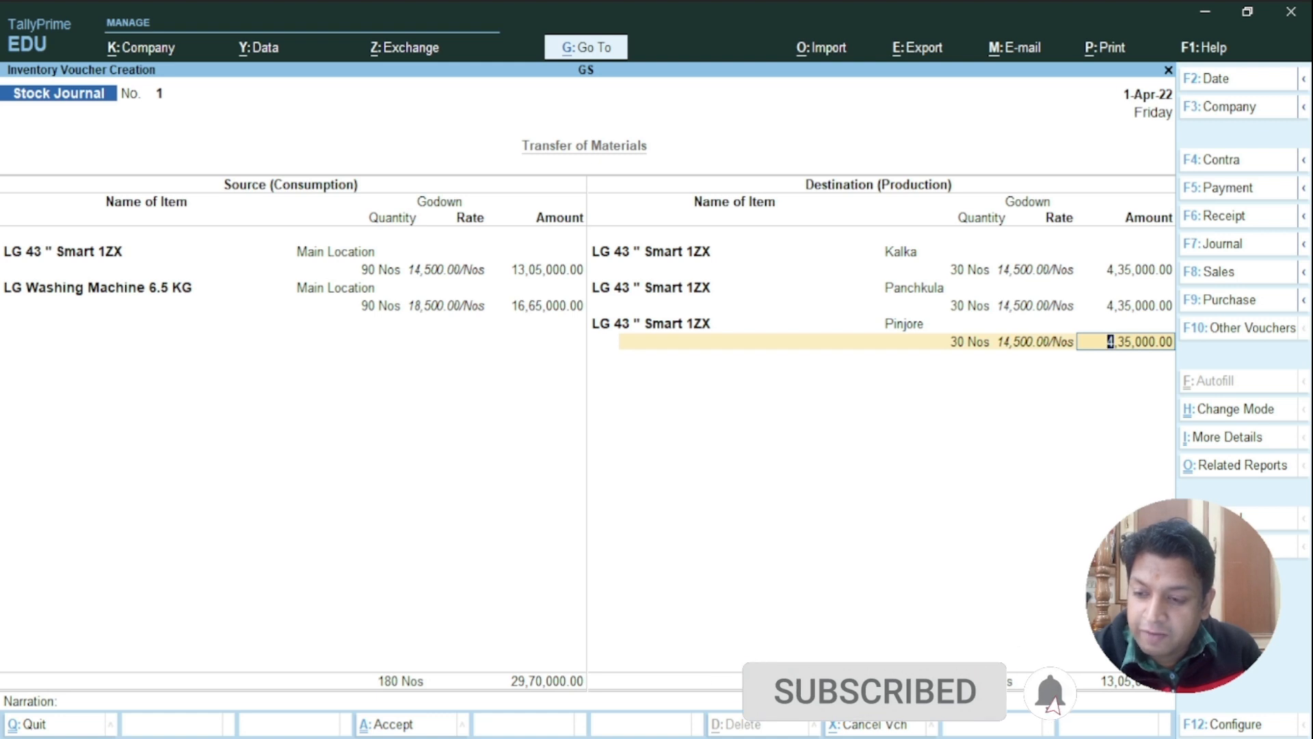
key(Return)
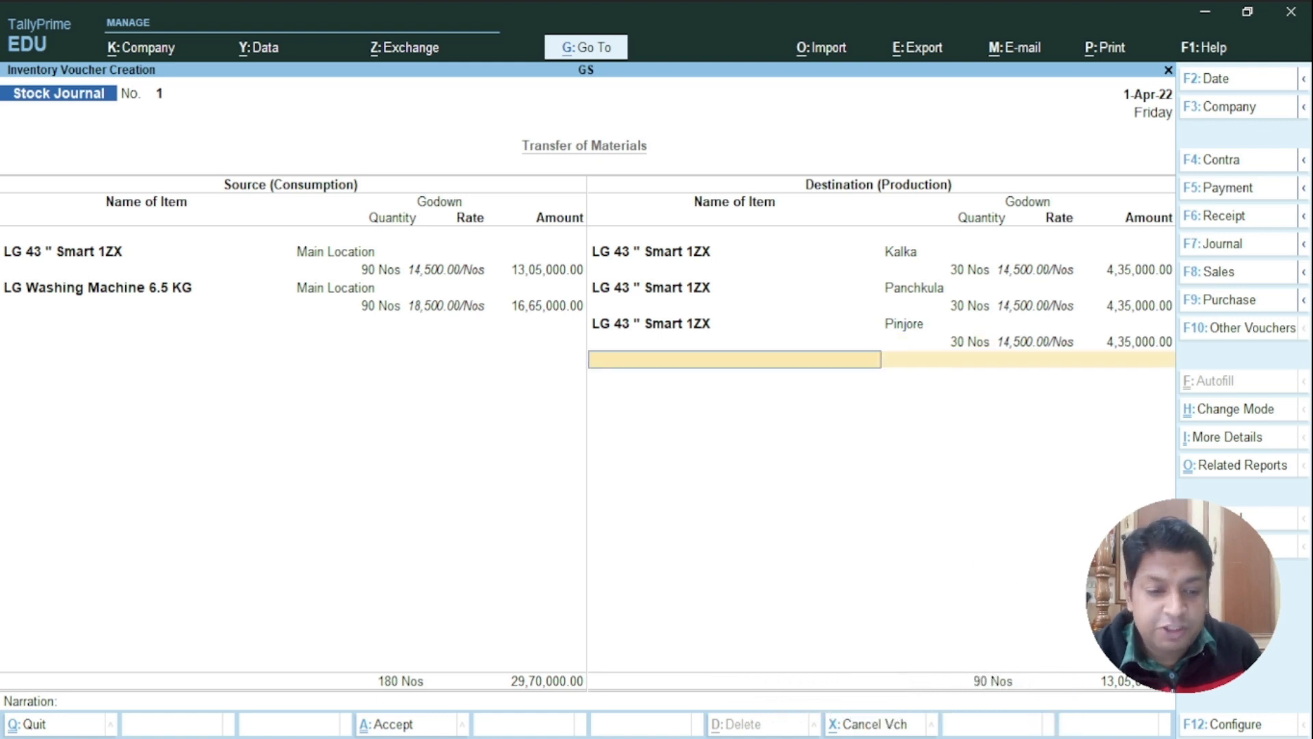
Add the LG Washing Machine 6.5 KG as a destination item in the Kalka godown with 30 Nos
text(Lg)
key(Down)
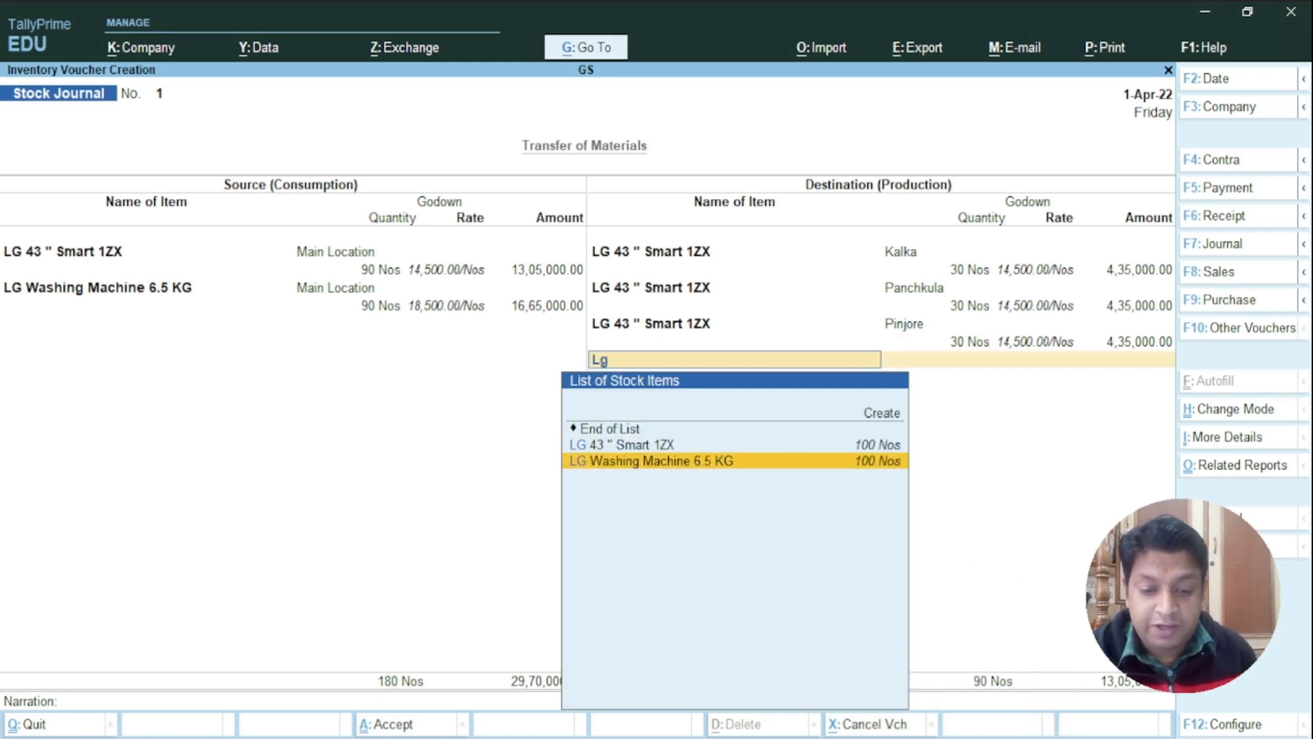
key(Return)
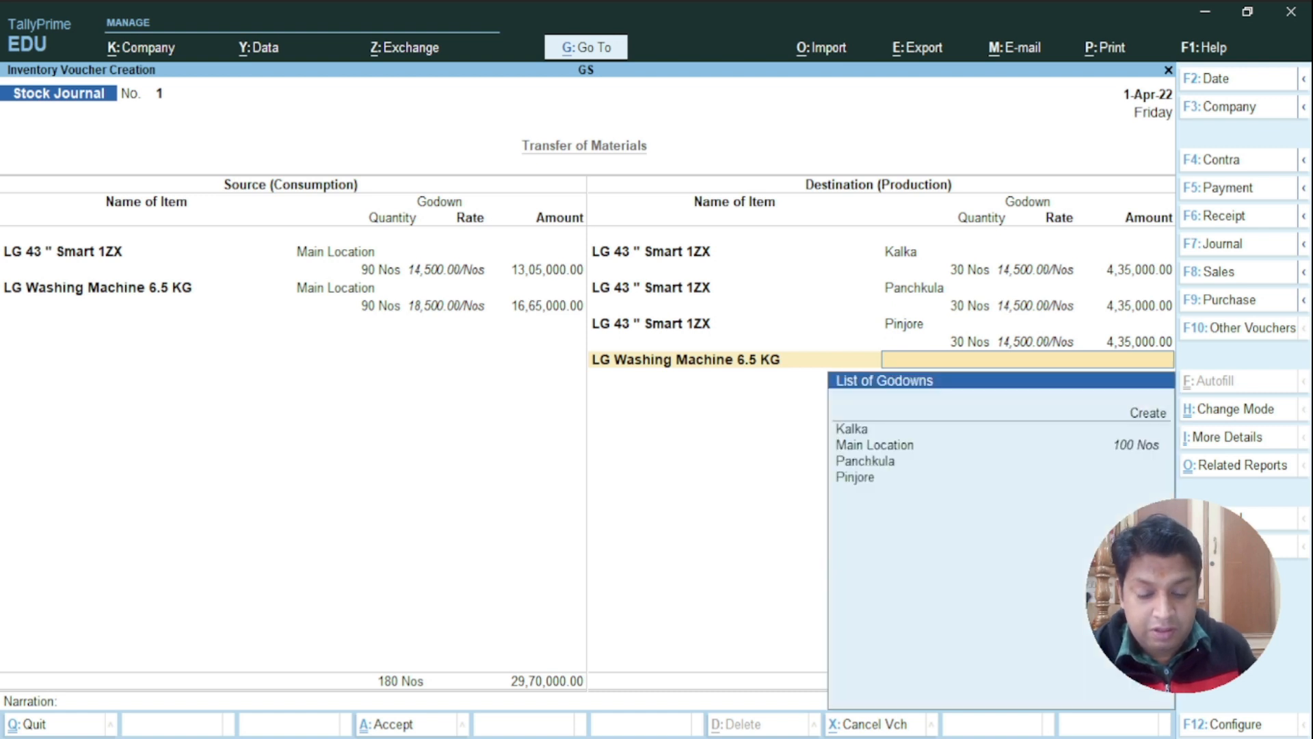
key(Down)
key(Return)
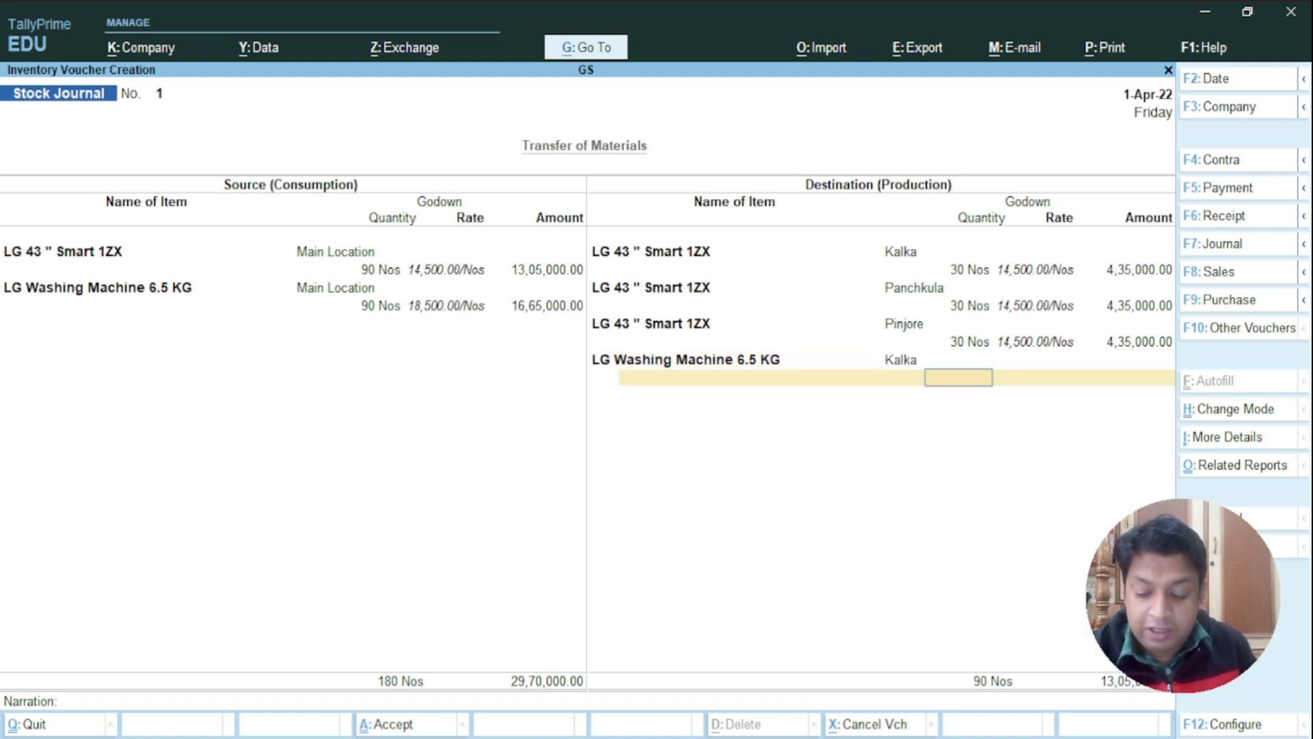
key(Return)
key(Return)
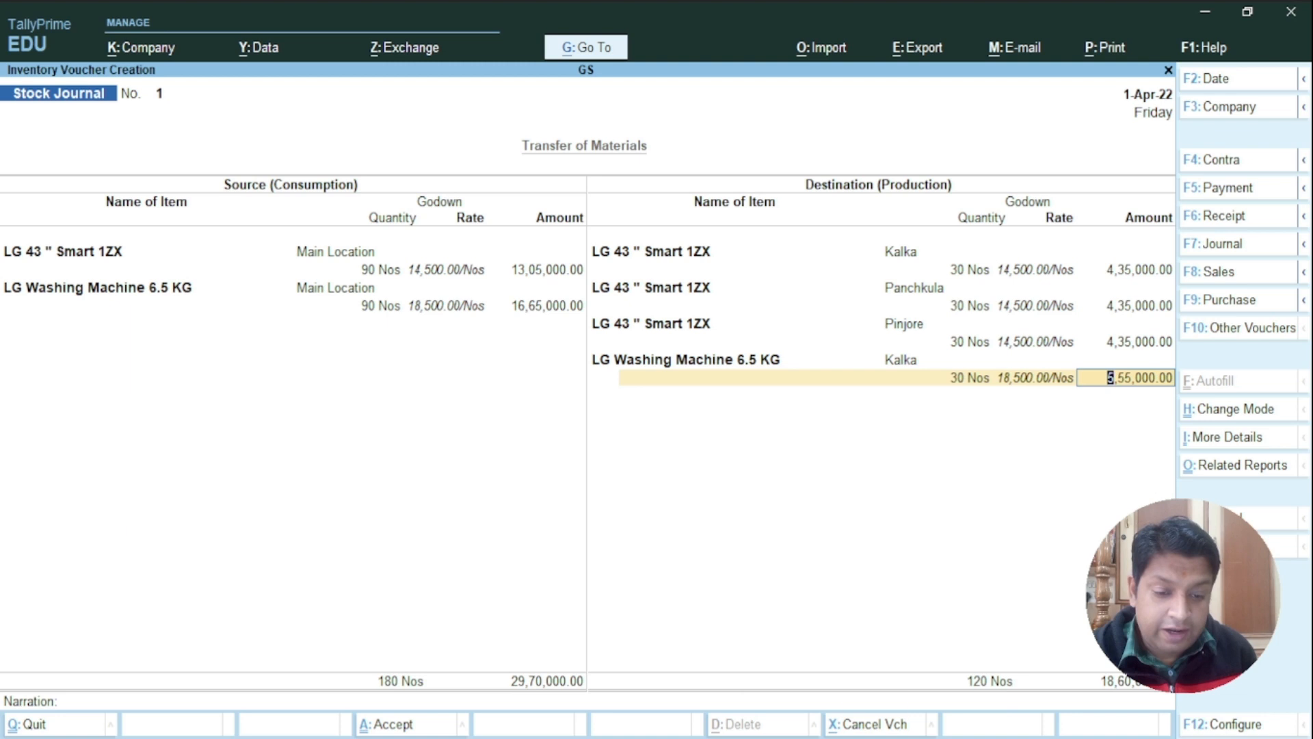
key(Return)
Add a destination row for the LG Washing Machine 6.5 KG in the Panchkula godown with 30 Nos
text(Lg)
key(Down)
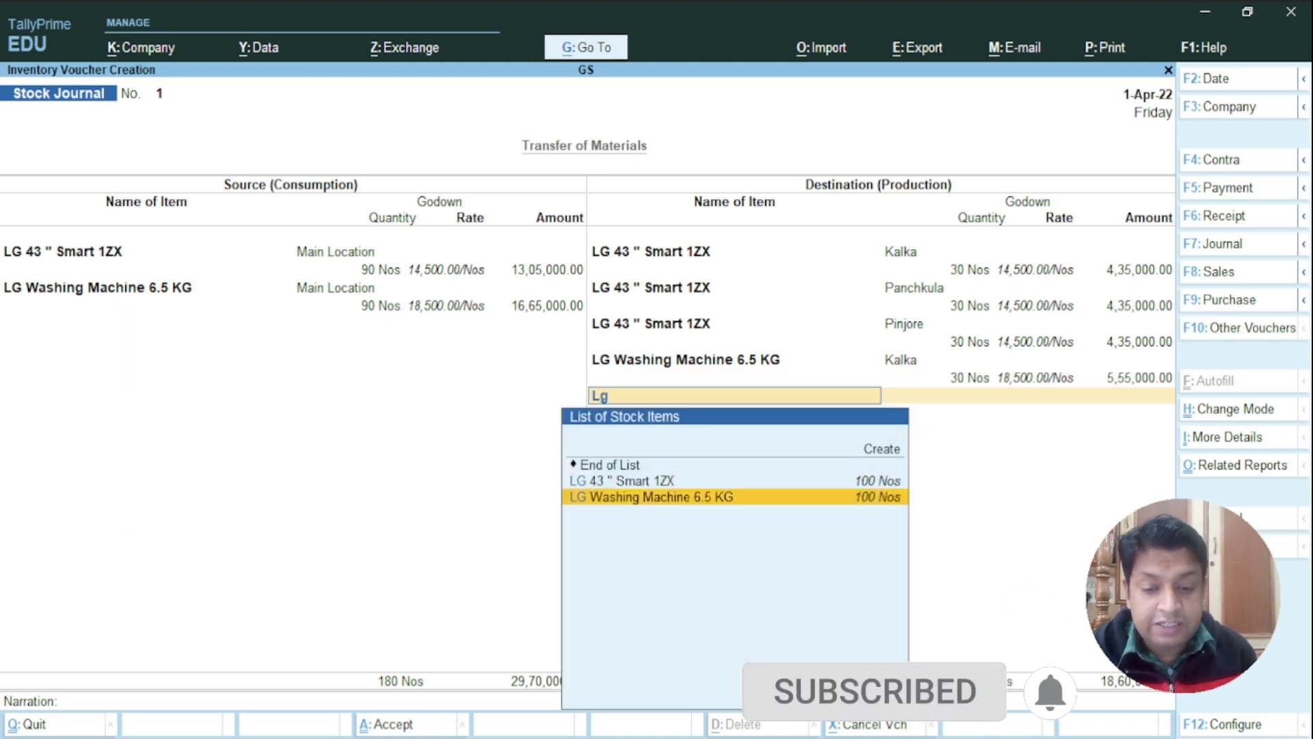
key(Return)
text(Panchkula)
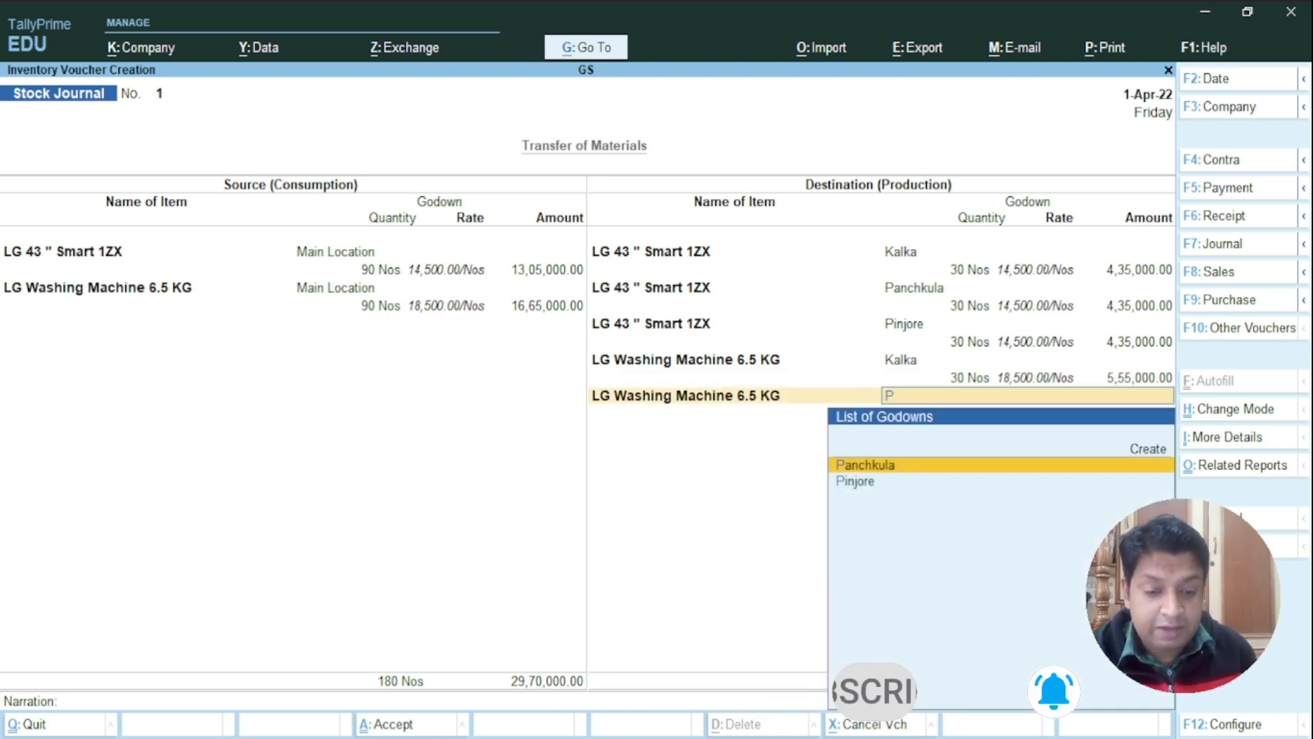
key(Return)
key(Return)
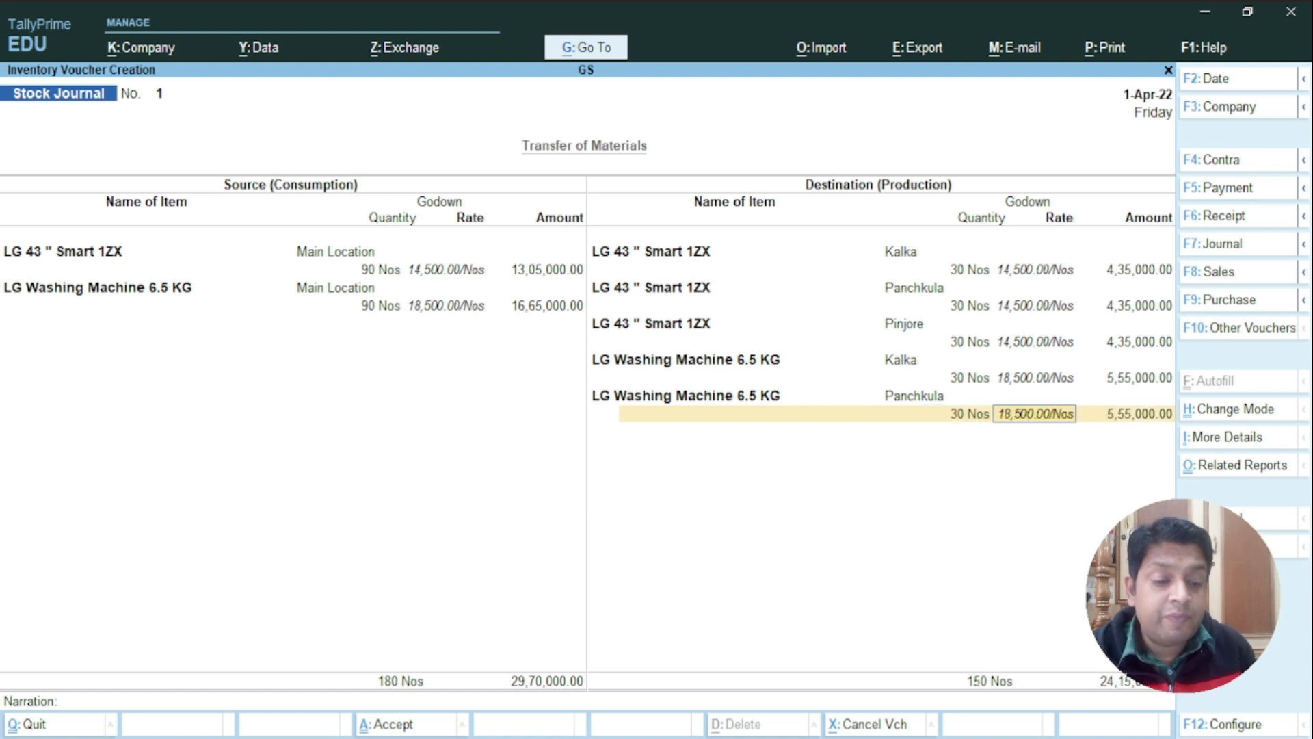
key(Return)
key(Return)
Add a destination row for the LG Washing Machine 6.5 KG in the Pinjore godown with 30 Nos
text(LG)
key(Down)
key(Down)
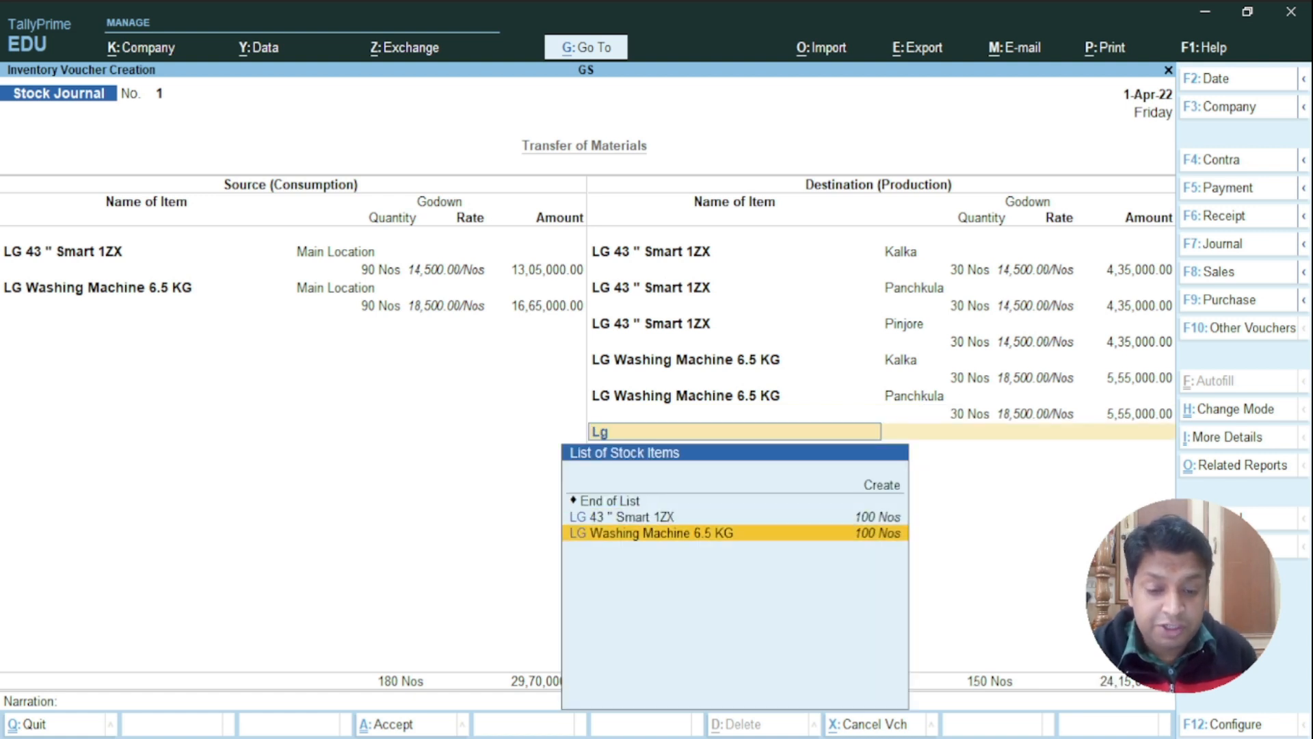
key(Return)
text(Pin)
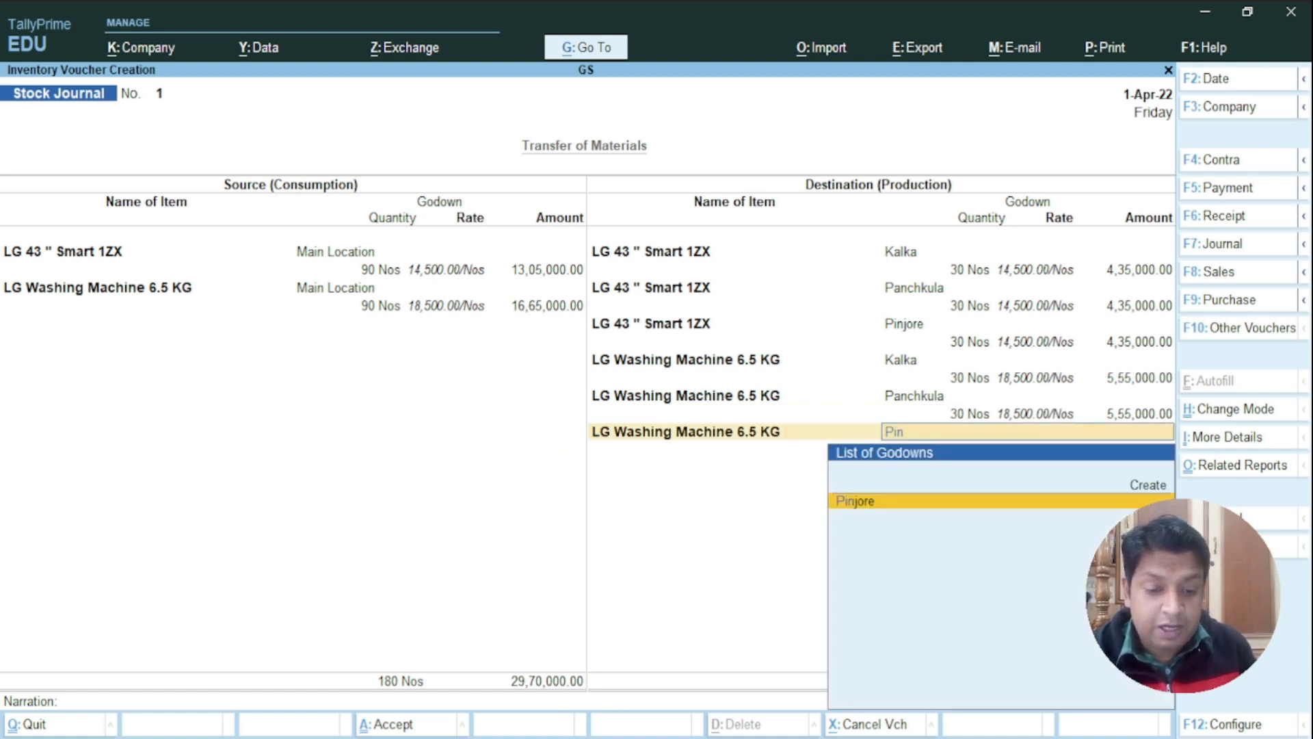
key(Return)
text(30)
key(Return)
key(Return)
key(Return)
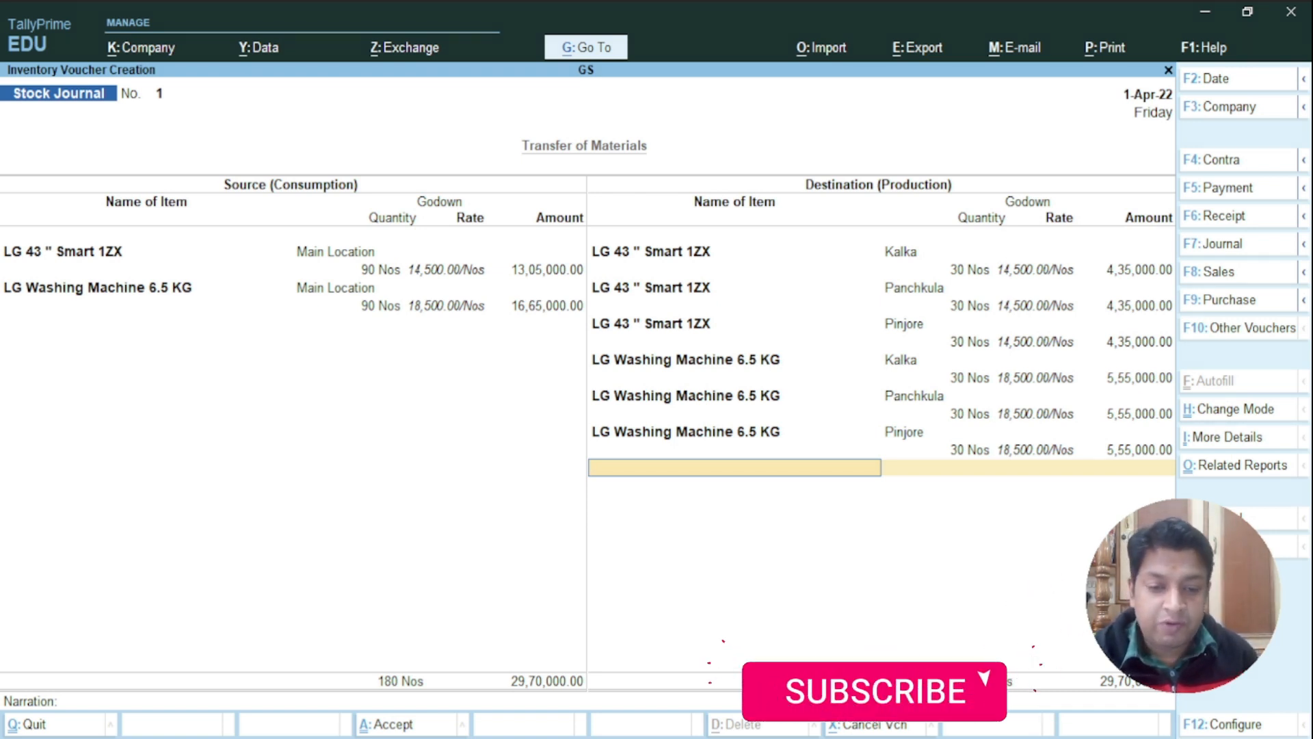
key(ctrl)
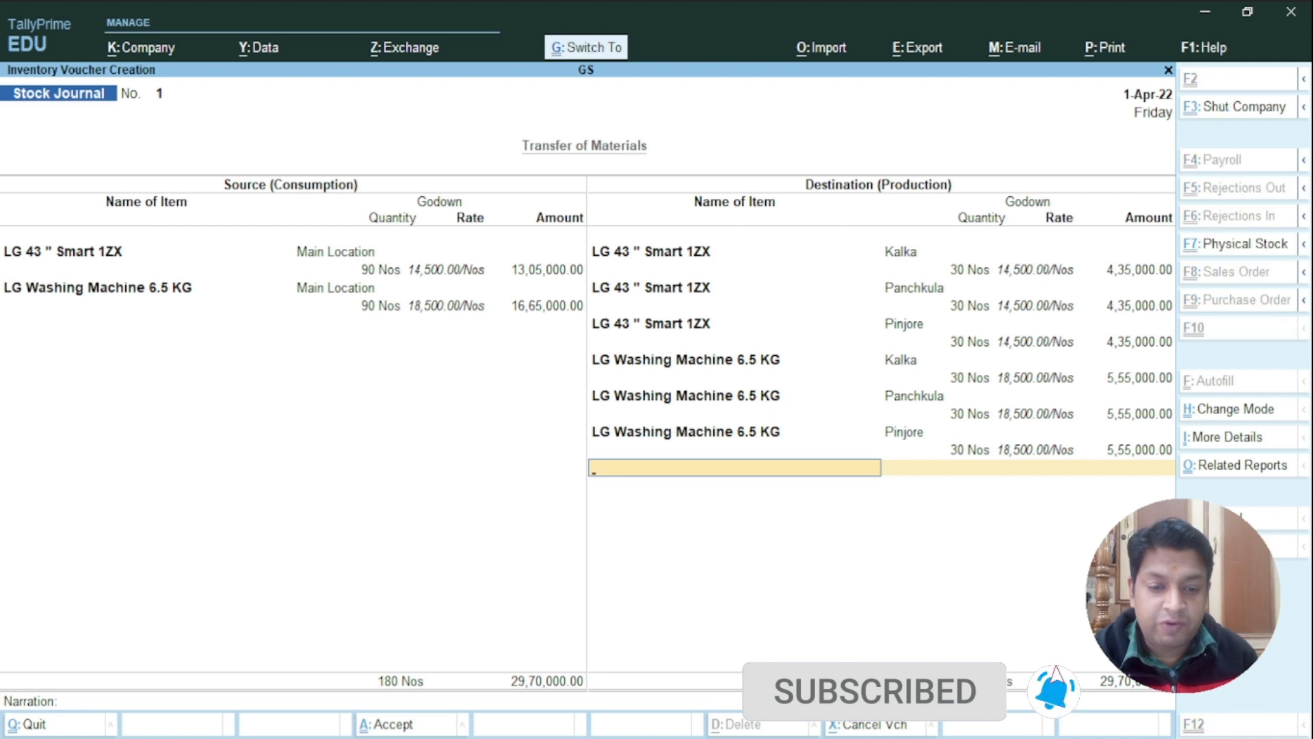
Save the stock journal voucher and return to the Gateway of Tally
key(ctrl+a)
key(Escape)
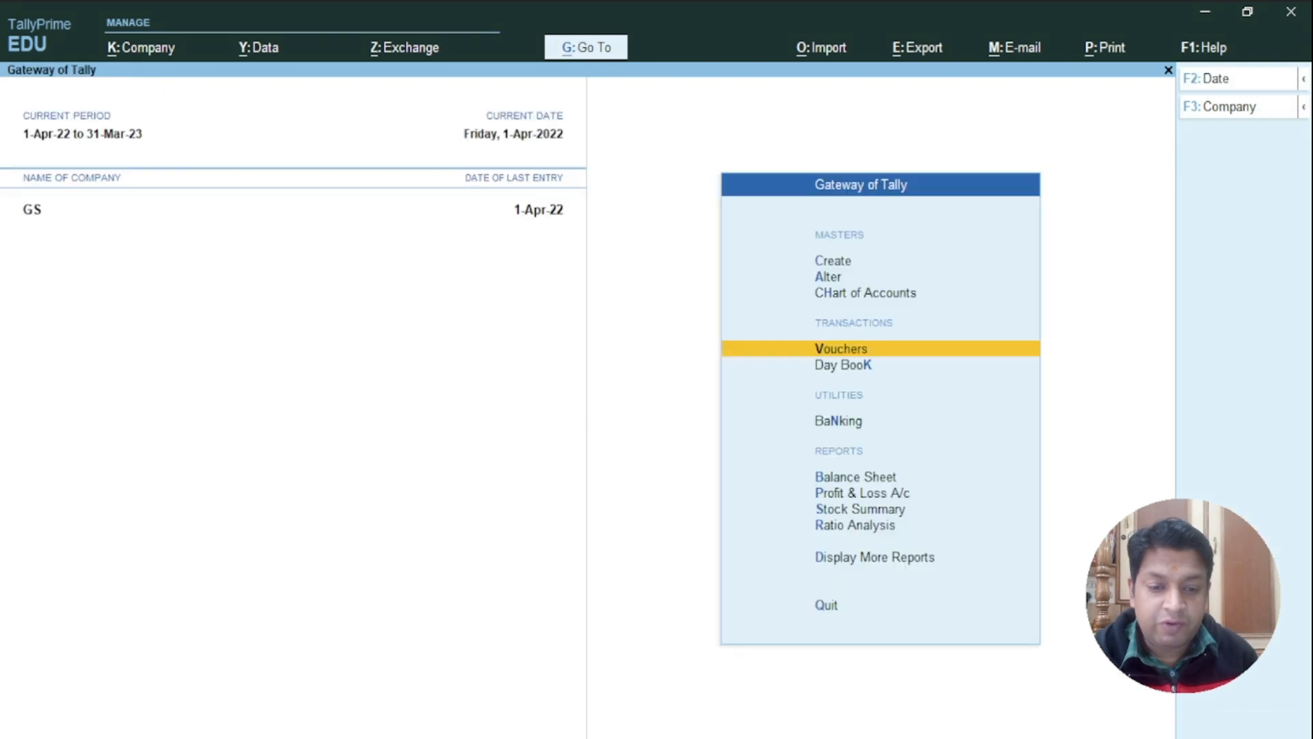
Open the Stock Summary report in its detailed view with each item broken down by godown
key(Down)
key(Down)
key(Down)
key(Down)
key(Down)
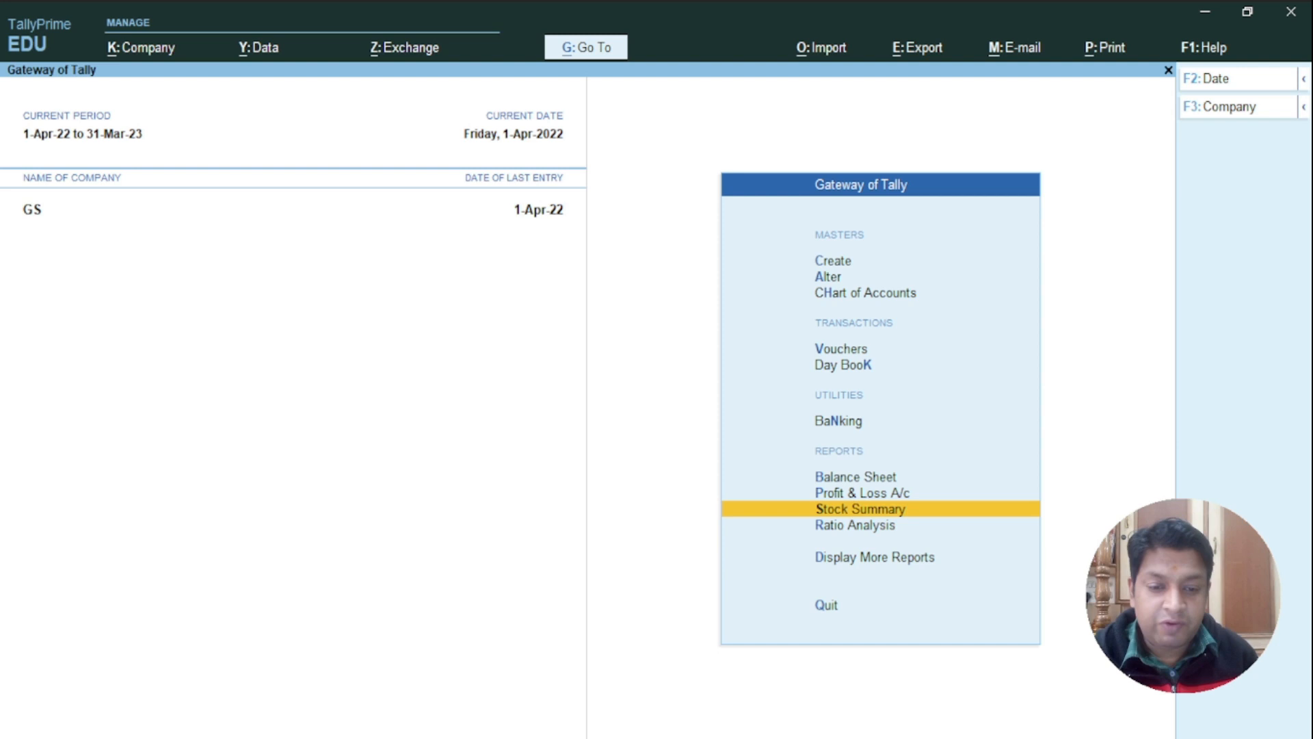
key(Return)
key(alt+F5)
Examine the godown-wise closing stock of the LG 43 " Smart 1ZX and LG Washing Machine 6.5 KG, and close the report
key(Down)
key(Up)
key(Down)
key(Down)
key(Down)
key(Down)
key(Down)
key(Up)
key(Up)
key(Up)
key(Up)
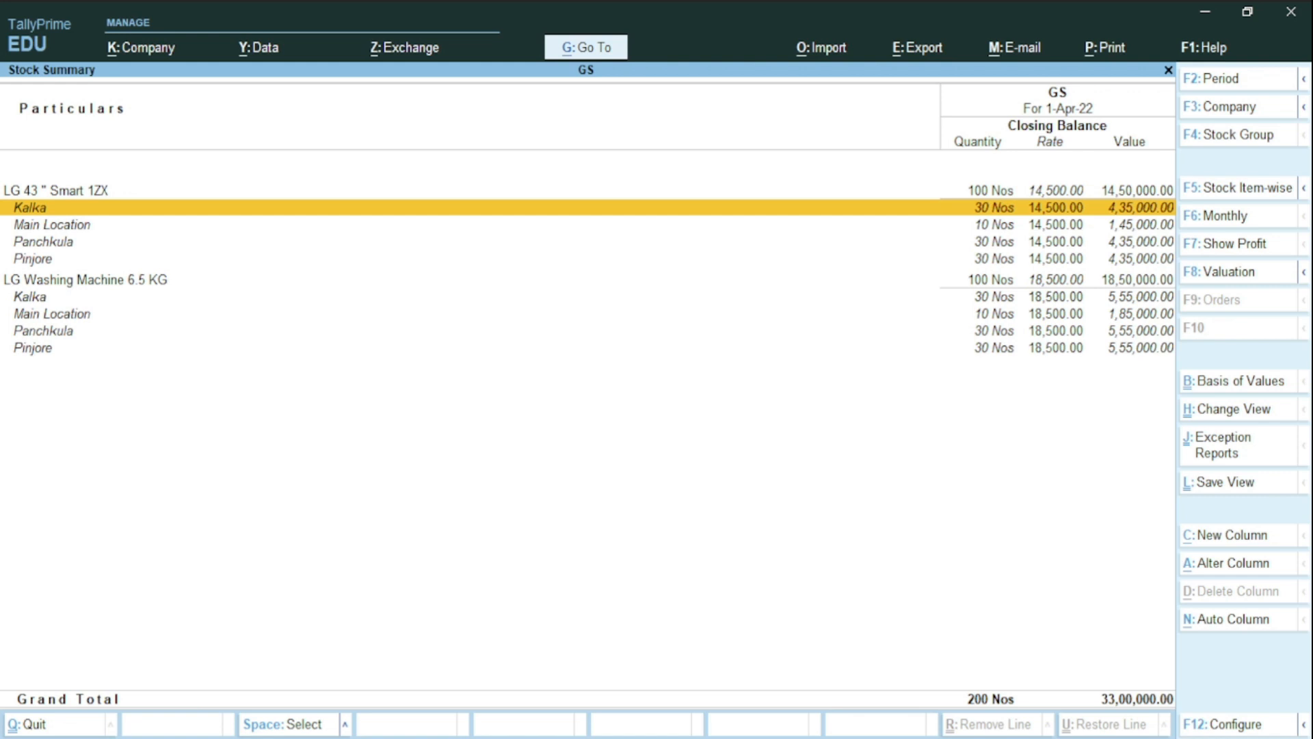
key(Up)
key(Down)
key(Up)
key(Down)
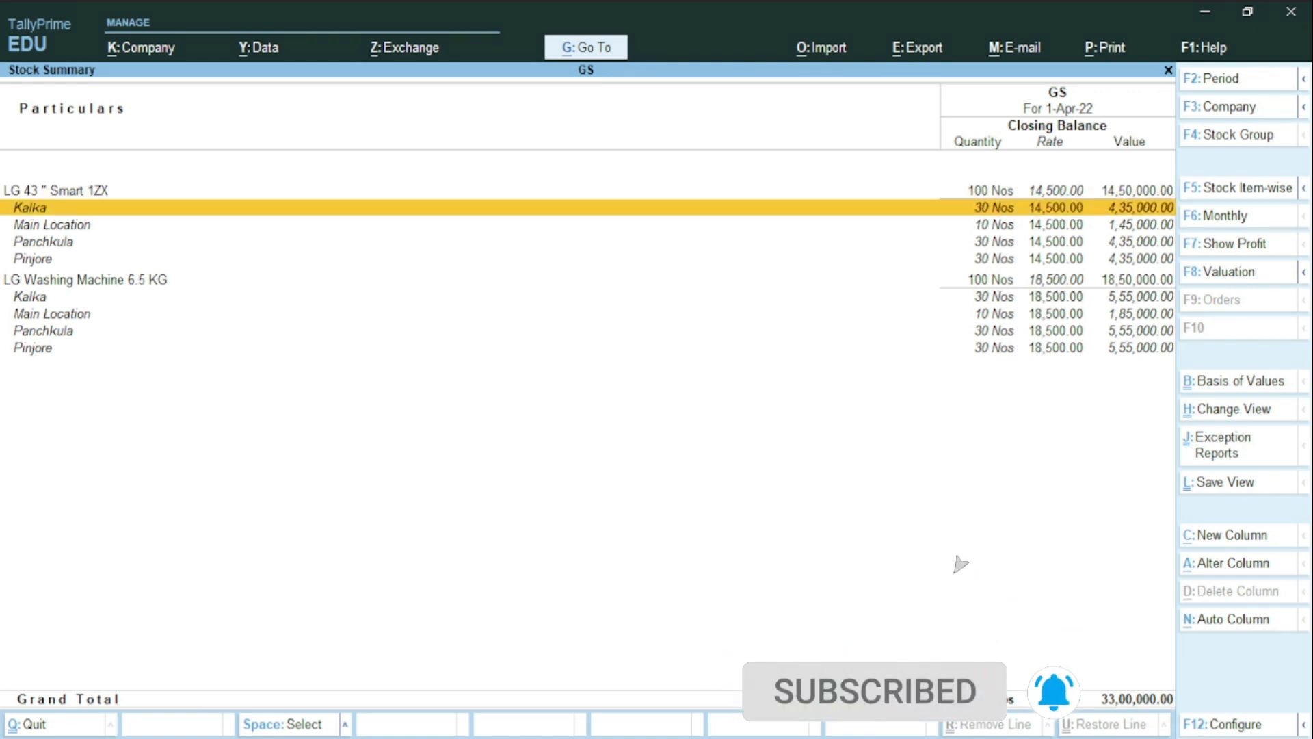
key(Down)
key(Down)
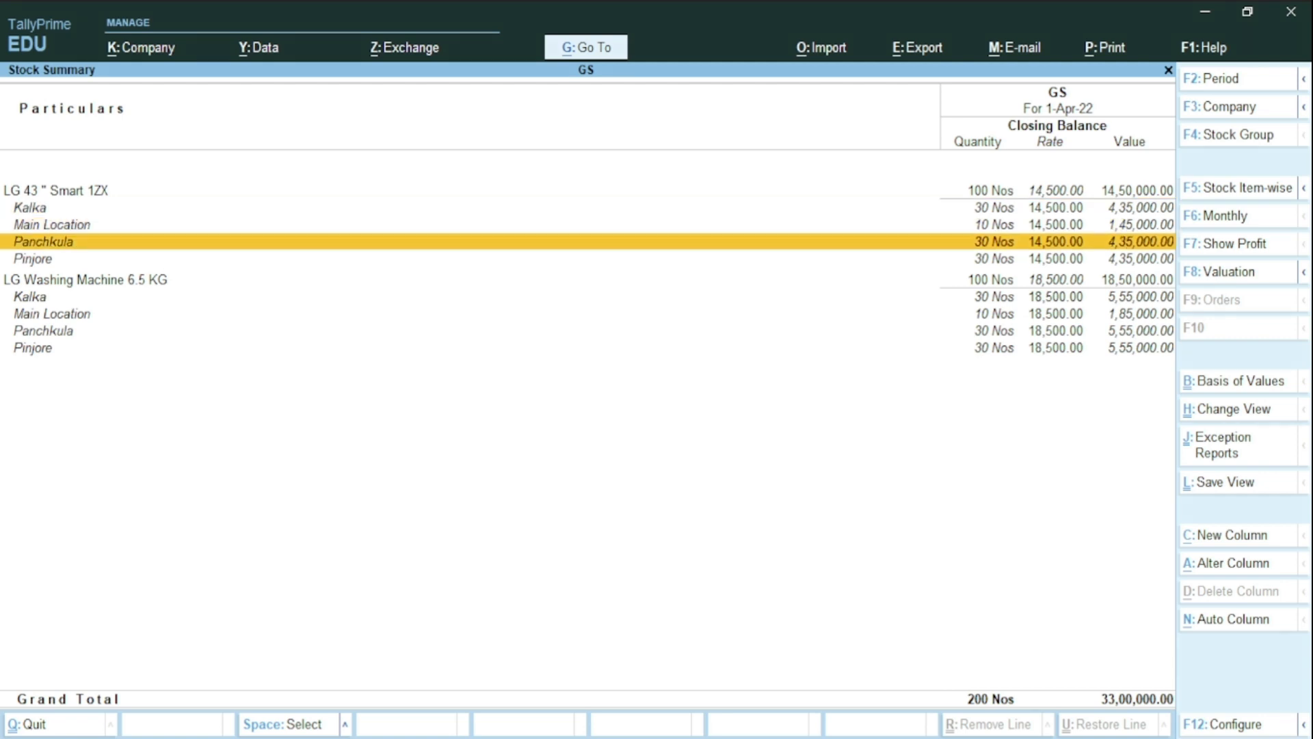
key(Down)
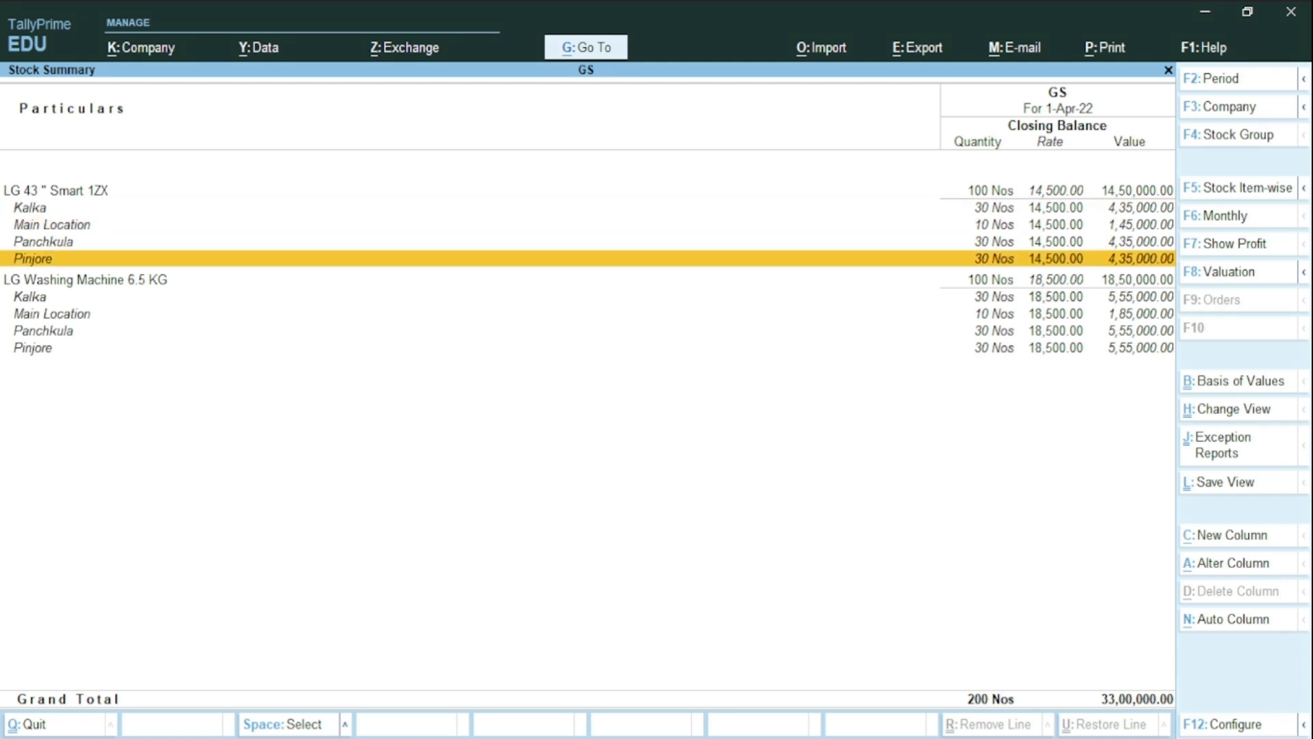
key(Down)
key(Down)
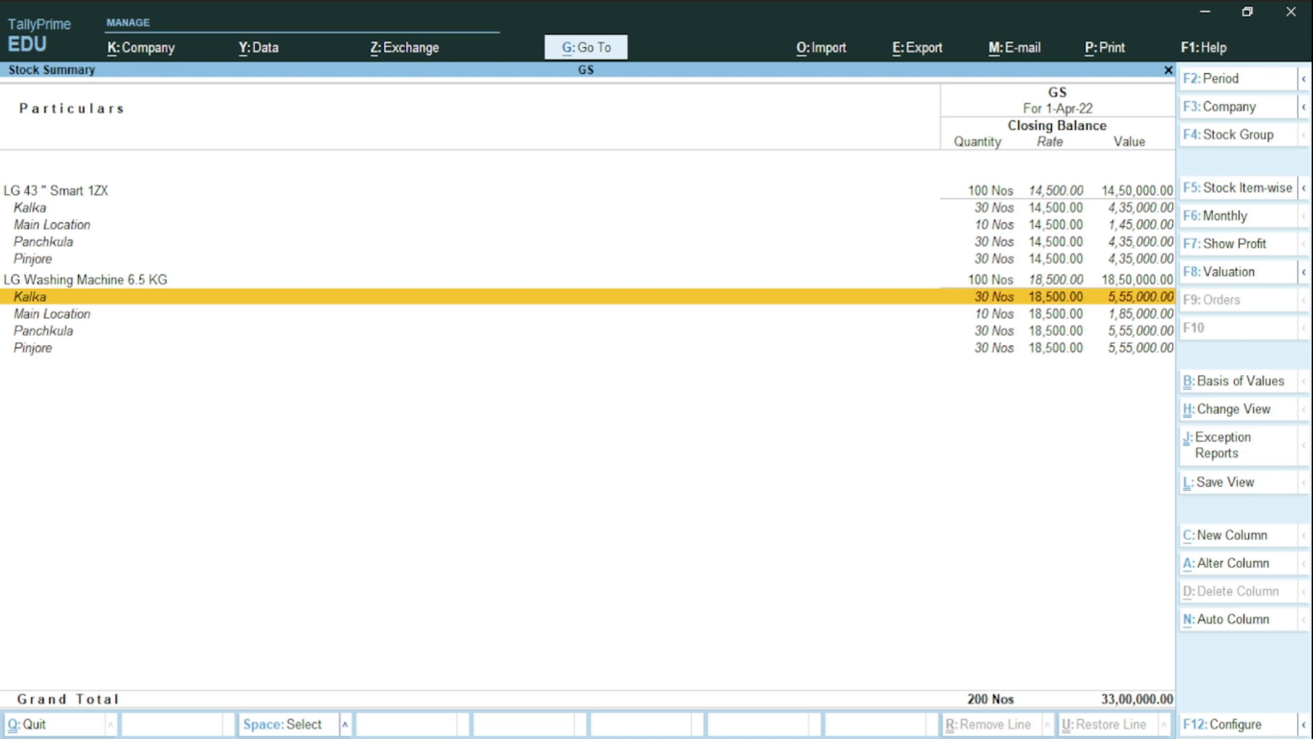
key(Down)
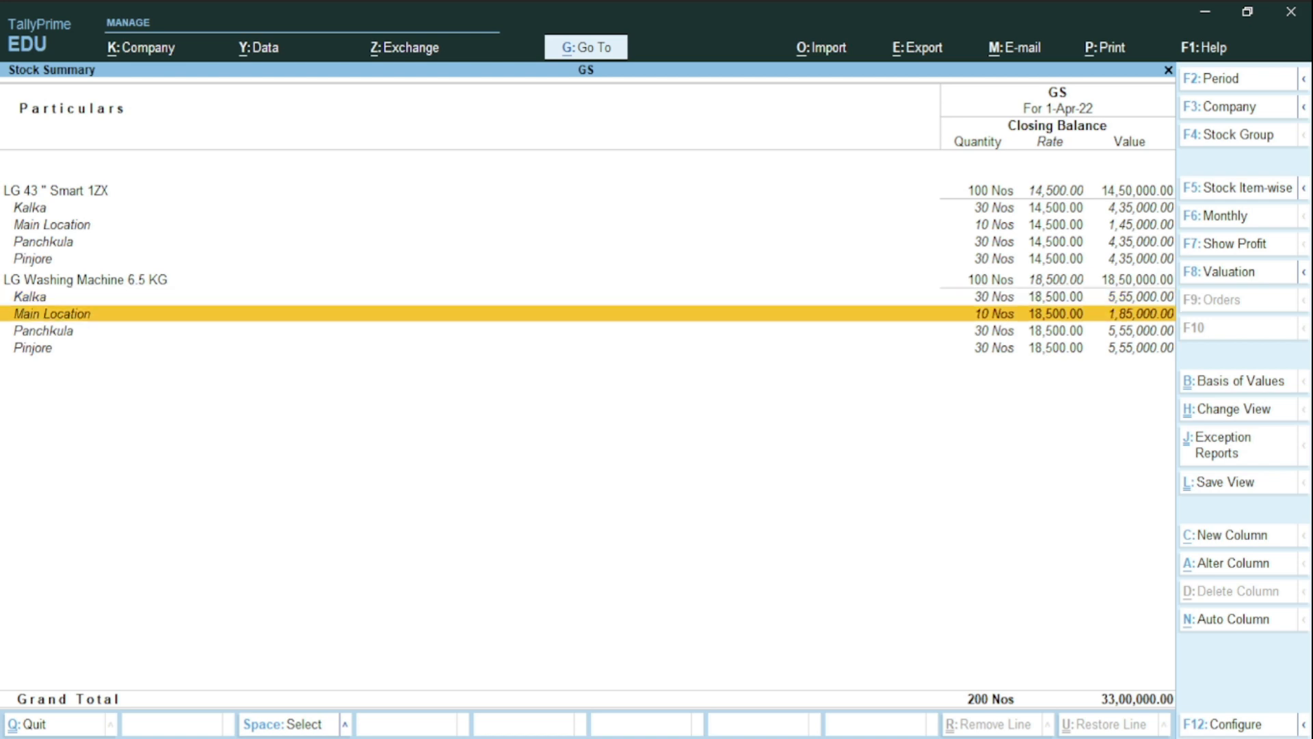
key(Down)
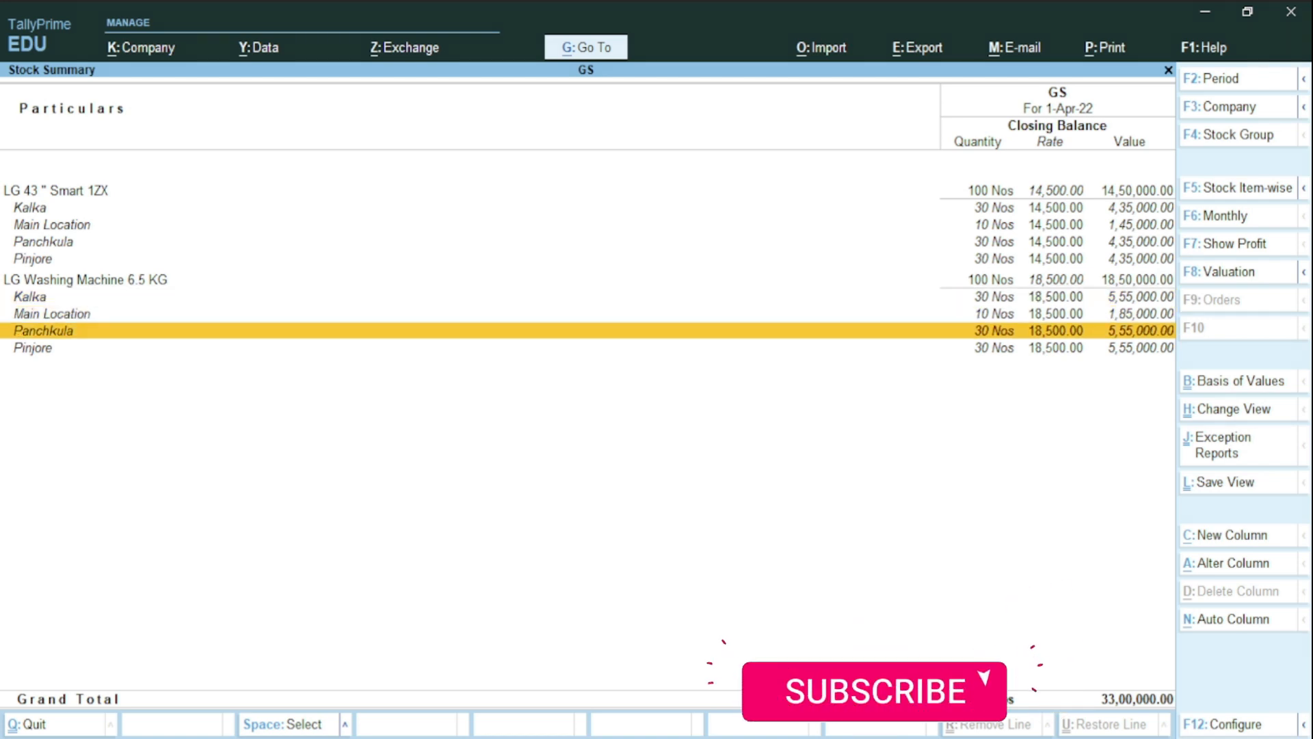
key(Down)
key(Escape)
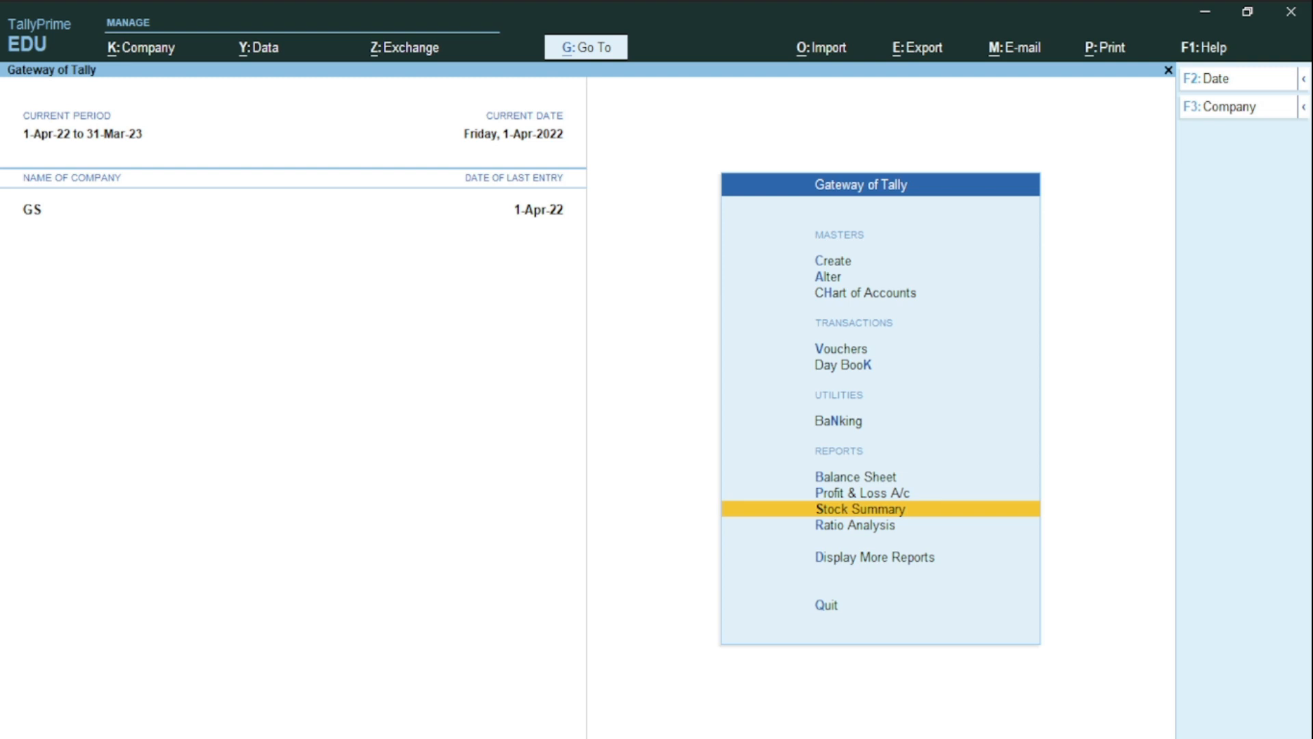
Open the Stock Journal voucher type for alteration
key(Up)
key(Up)
key(Up)
key(Up)
key(Up)
key(Up)
key(Up)
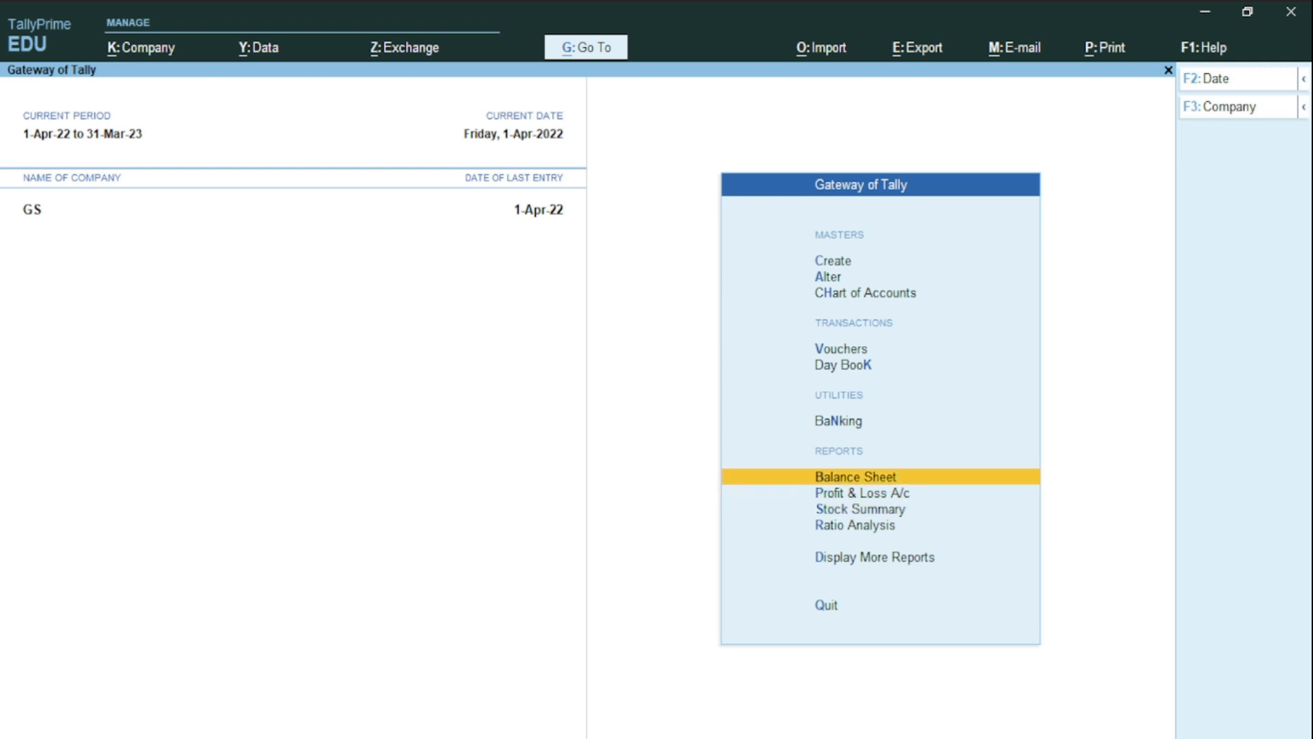
key(Return)
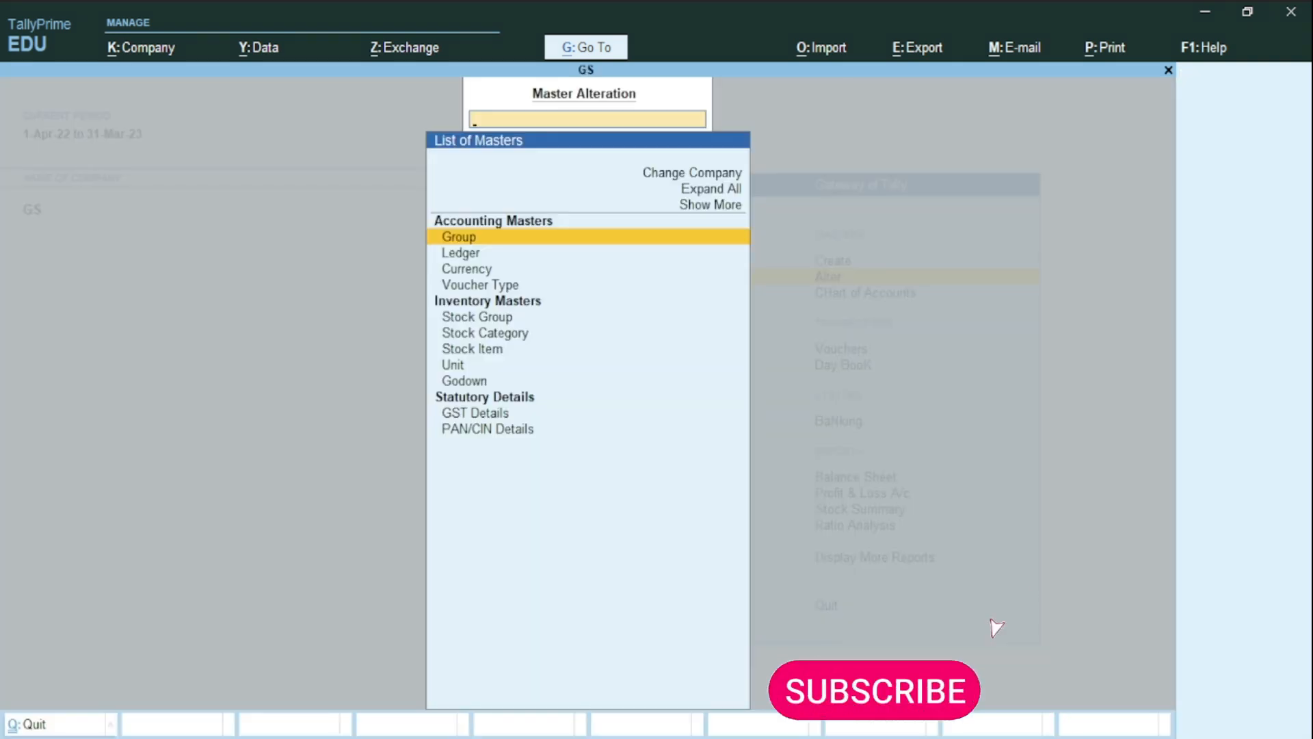
key(Down)
key(Down)
key(Down)
key(Down)
key(Down)
key(Down)
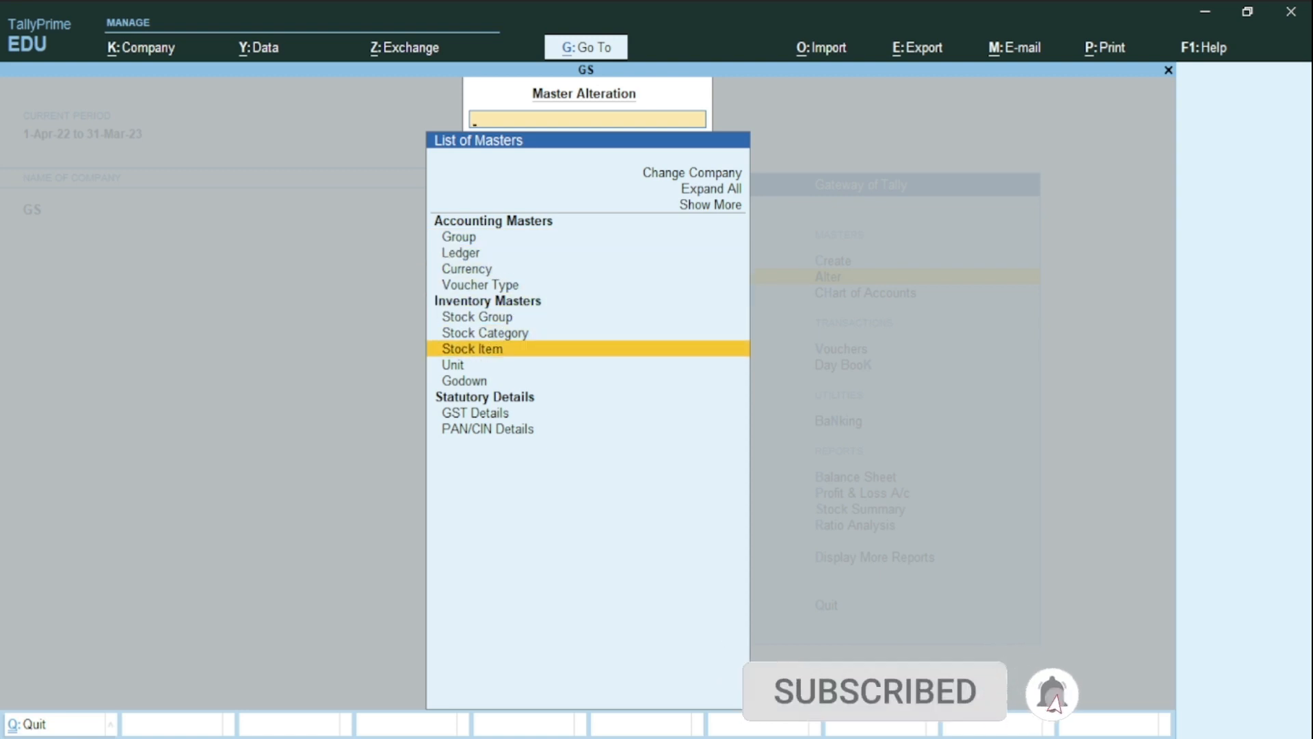
key(Up)
key(Up)
key(Up)
key(Up)
key(Return)
key(Down)
key(Down)
key(Down)
key(Down)
key(Down)
key(Down)
key(Down)
key(Down)
key(Down)
key(Down)
key(Down)
key(Down)
key(Down)
key(Down)
key(Down)
key(Down)
key(Down)
key(Down)
key(Down)
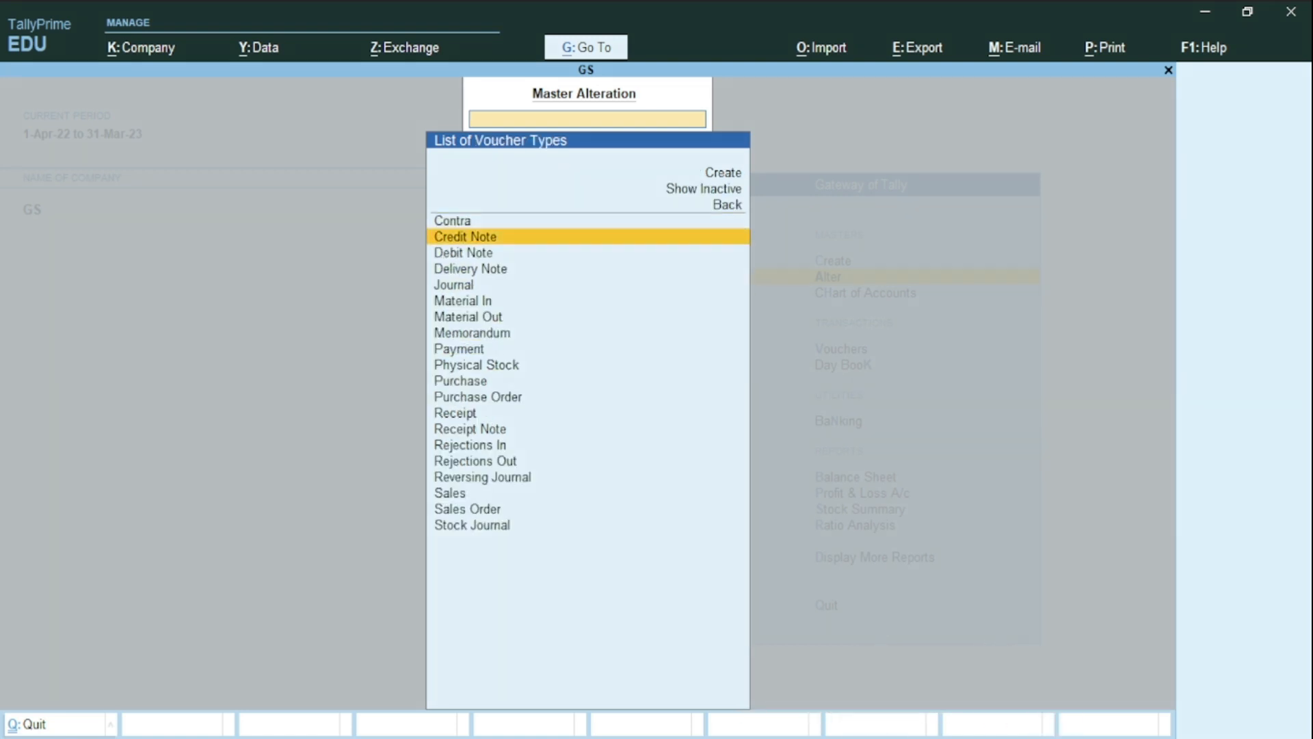
key(Return)
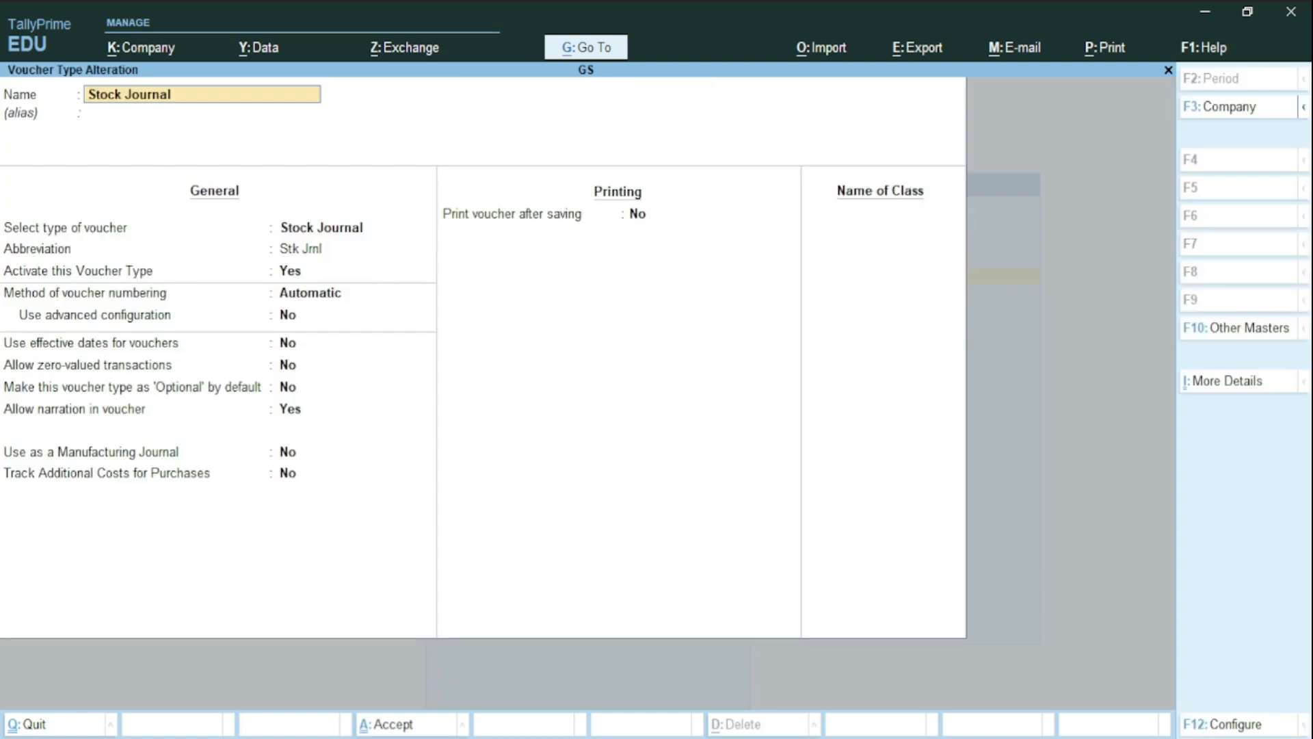
Set Track Additional Costs for Purchases to Yes for the Stock Journal voucher type, save it and return to the Gateway of Tally
key(Return)
key(Return)
key(Return)
key(Return)
key(Return)
key(Return)
key(Return)
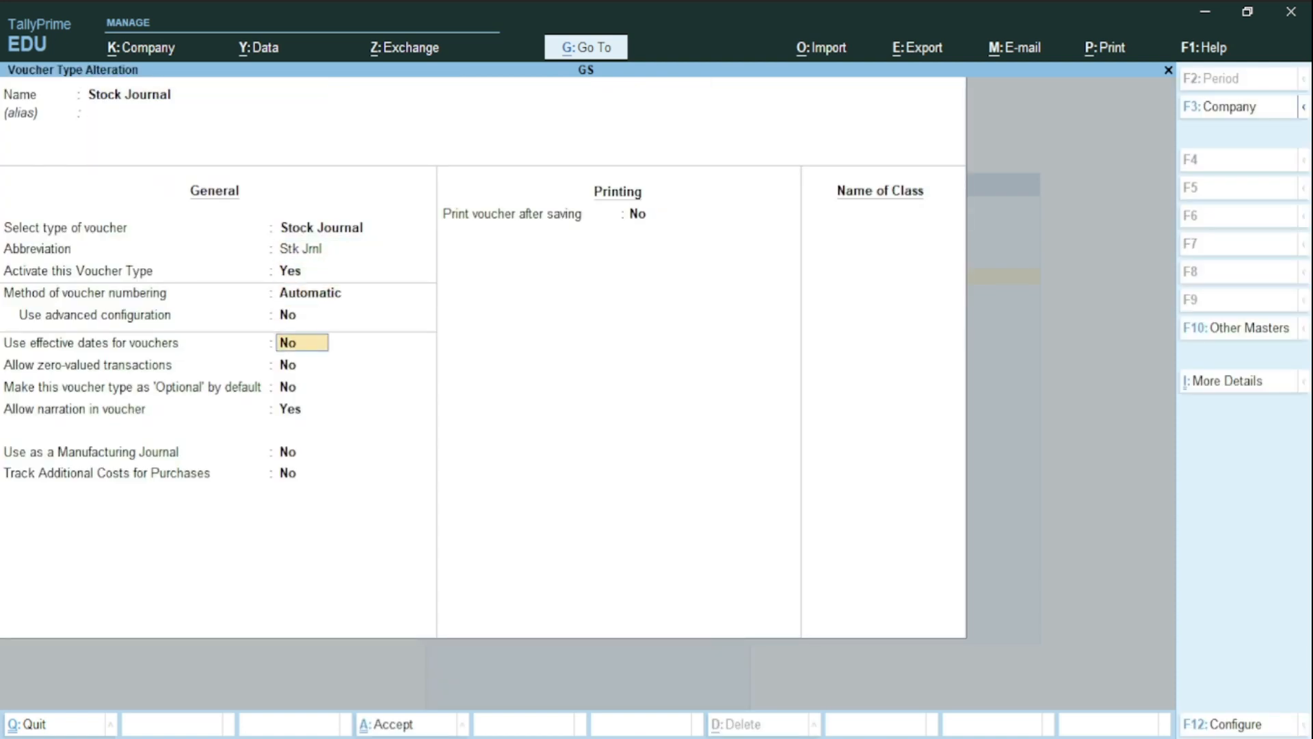
key(Return)
key(Return)
key(Return)
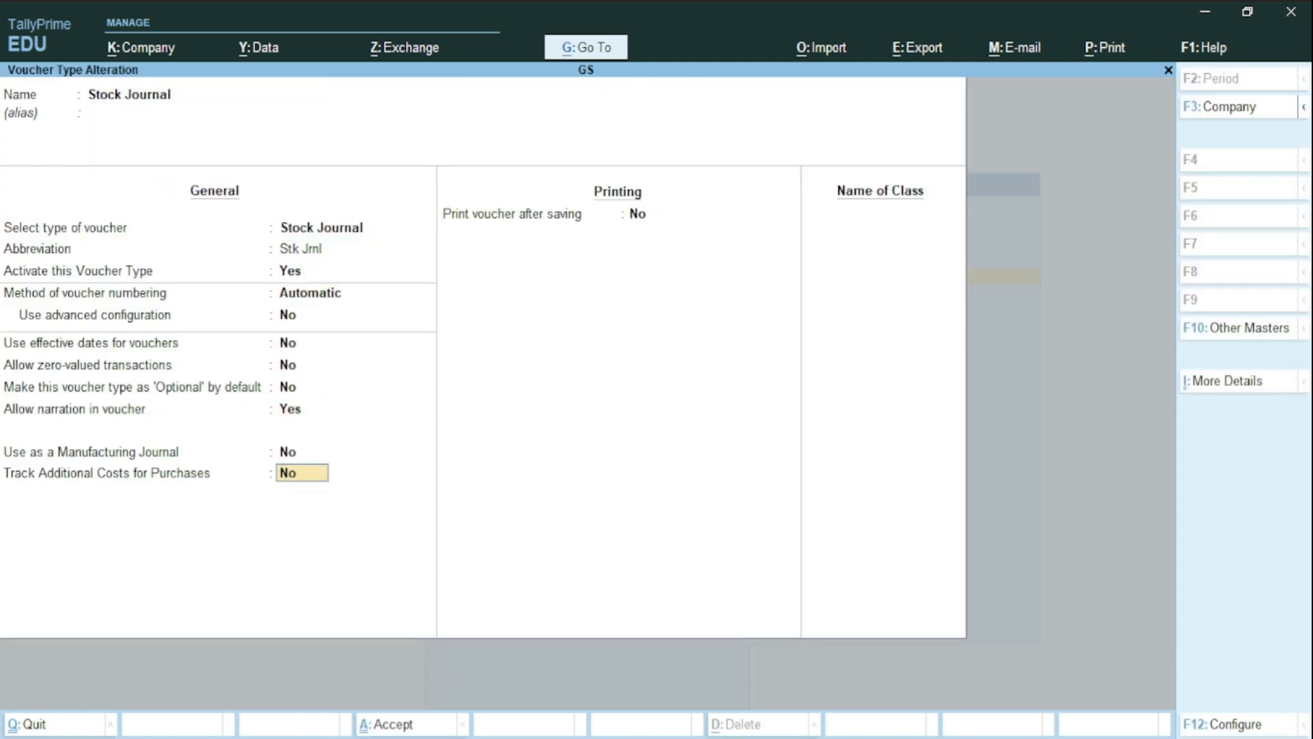
text(y)
key(Return)
key(Return)
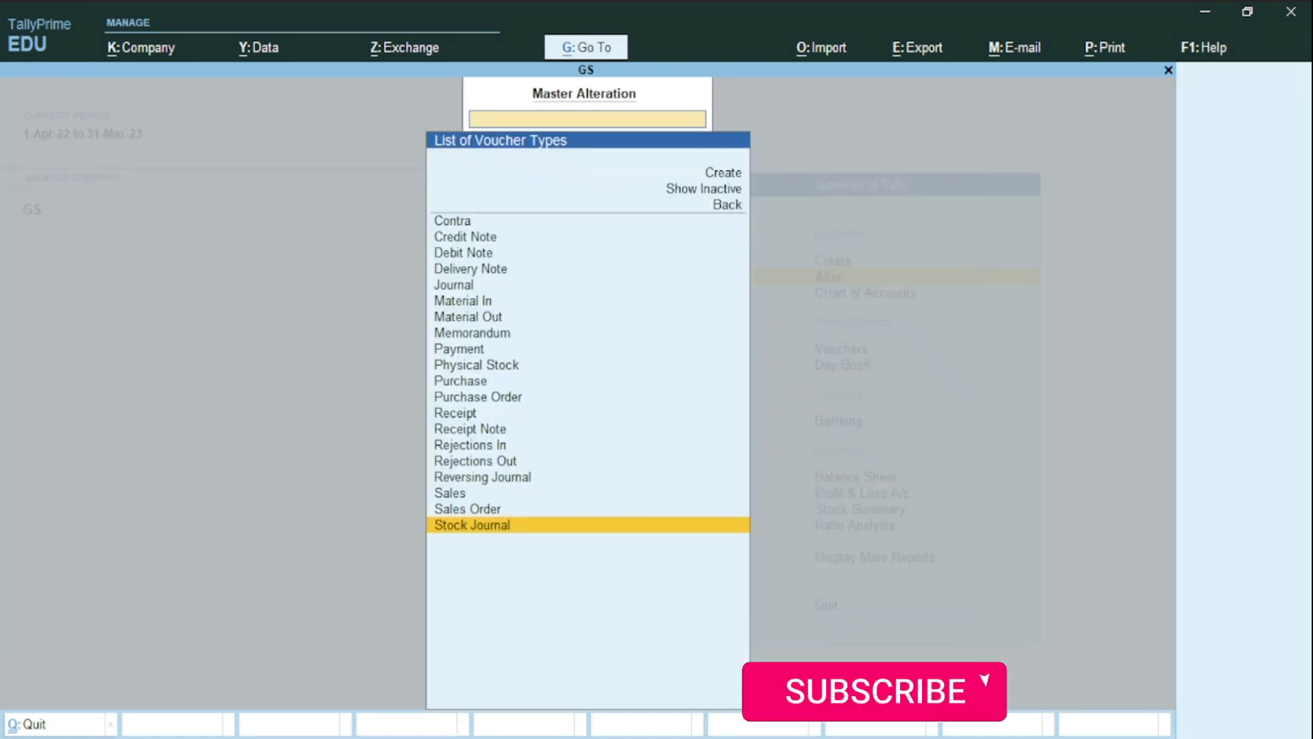
key(Escape)
key(Escape)
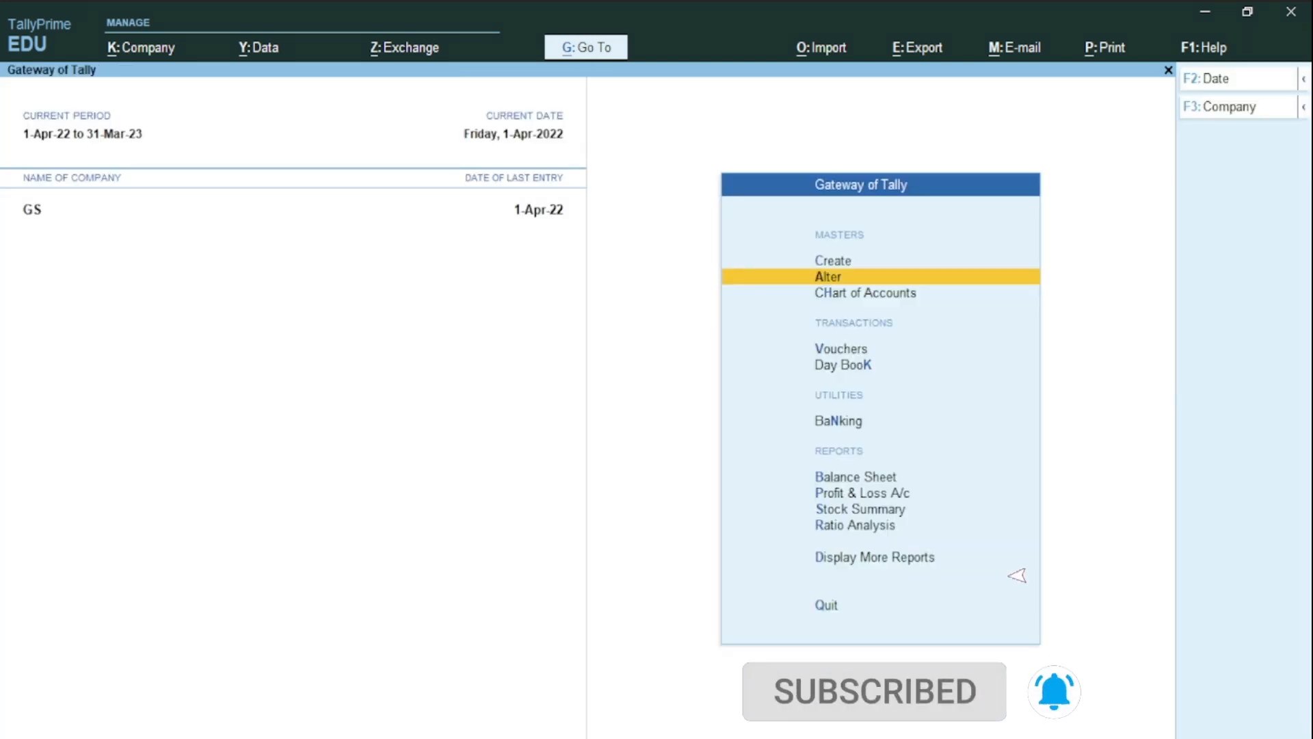
Open the 1-Apr-22 Stock Journal voucher from the Day Book for alteration
key(d)
key(y)
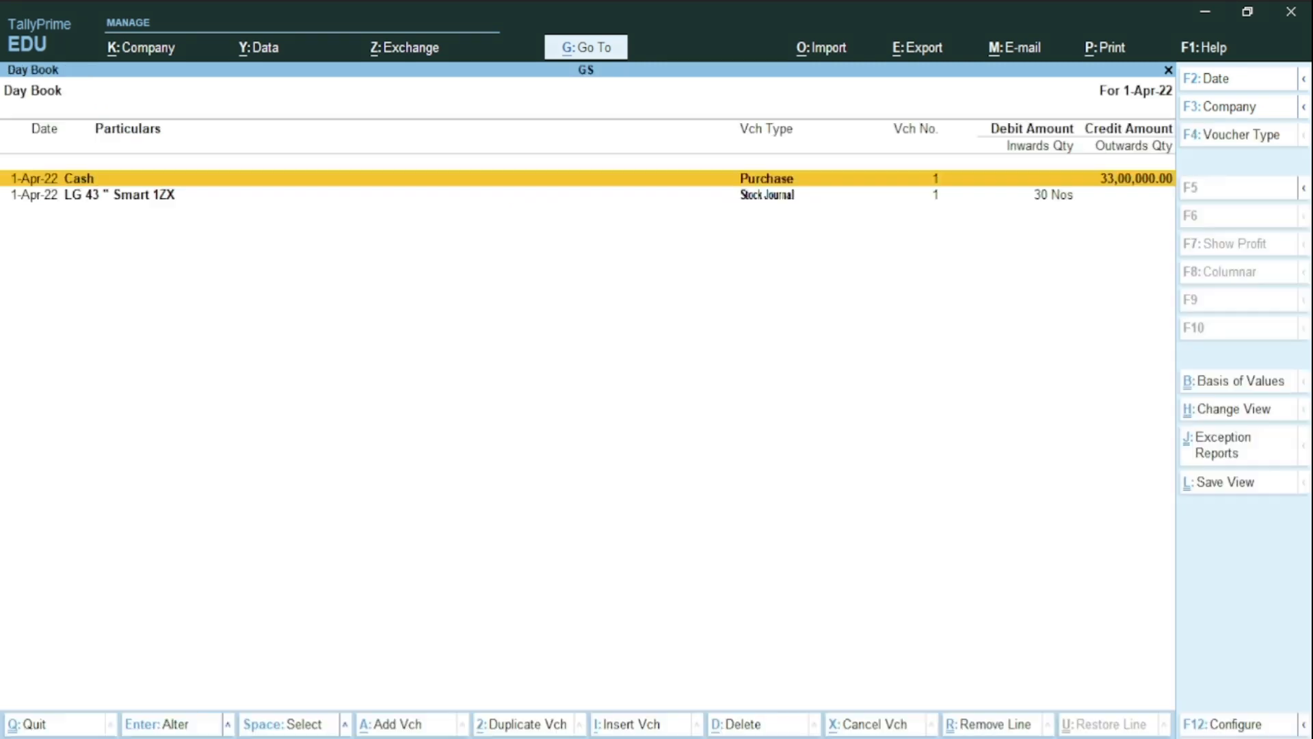
key(Down)
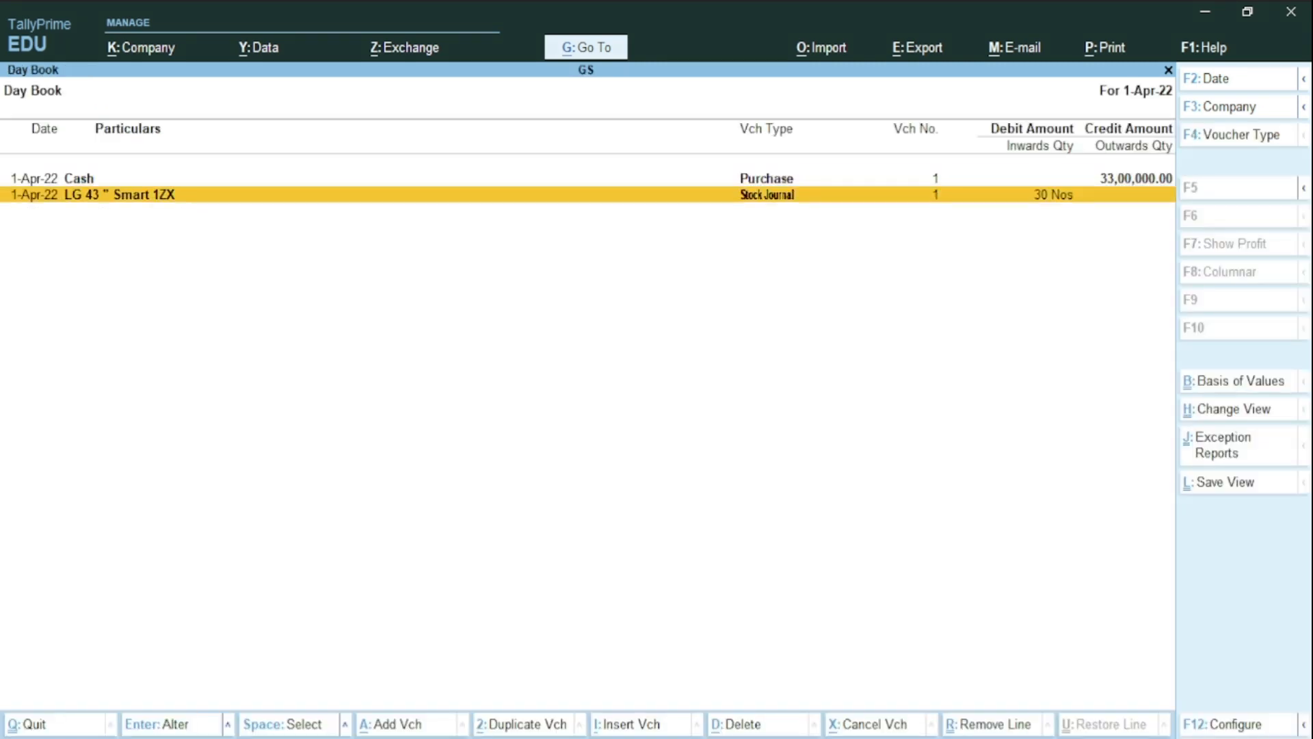
key(Return)
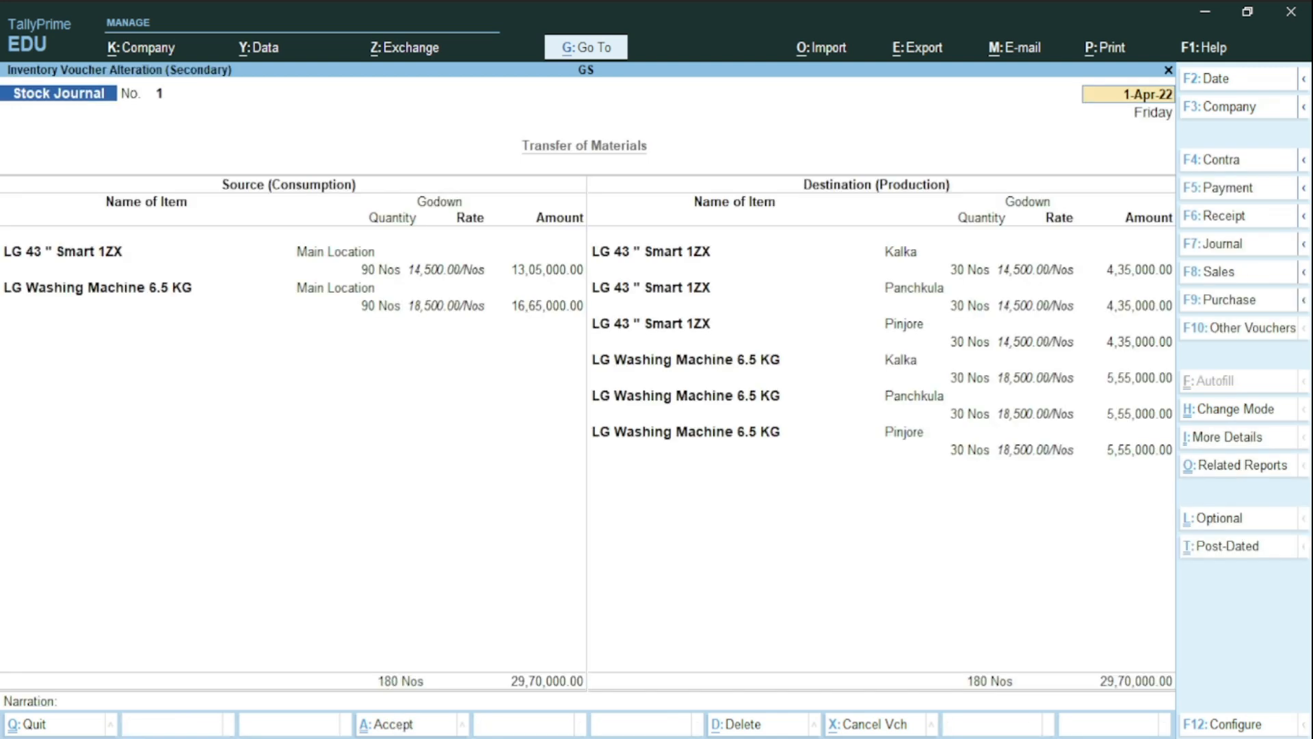
Keep both source entries as they are and open the additional cost details for the LG 43 " Smart 1ZX in the Kalka godown
key(Return)
key(Return)
key(Return)
key(Return)
key(Return)
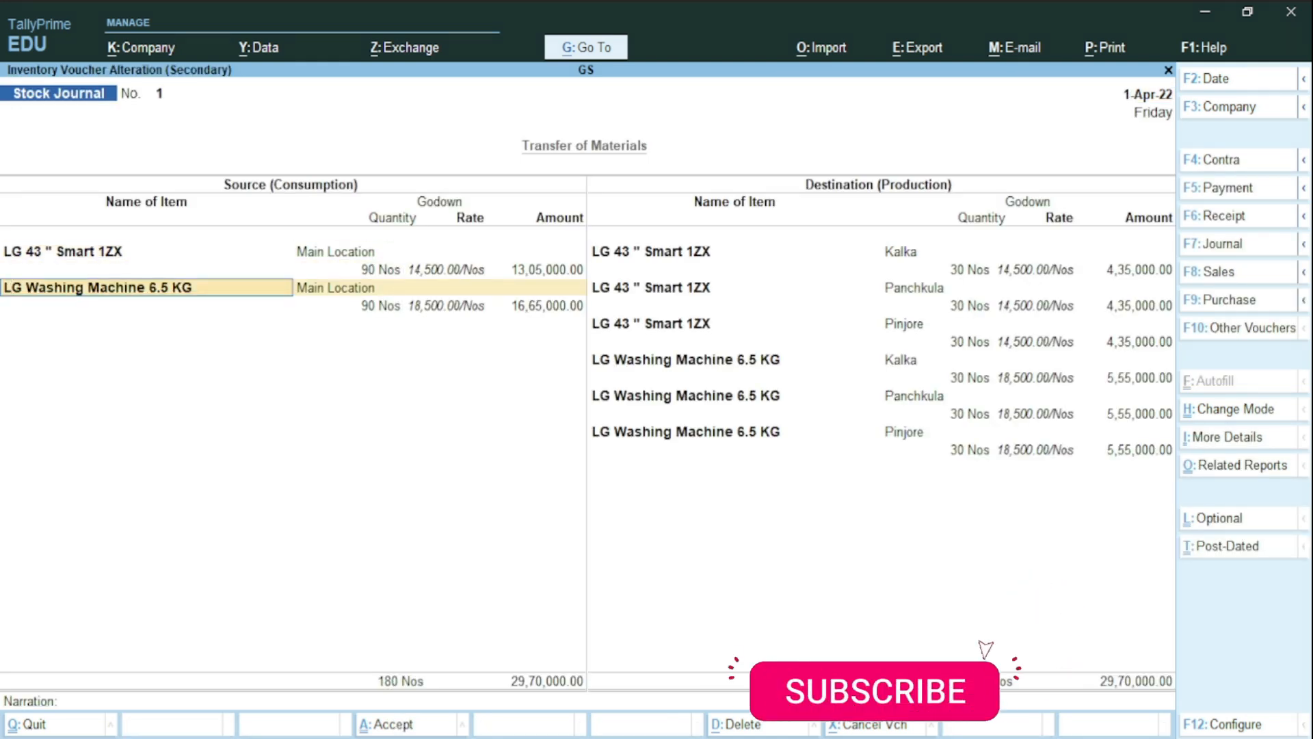
key(Return)
key(Return)
key(Return)
key(Return)
key(Return)
key(Return)
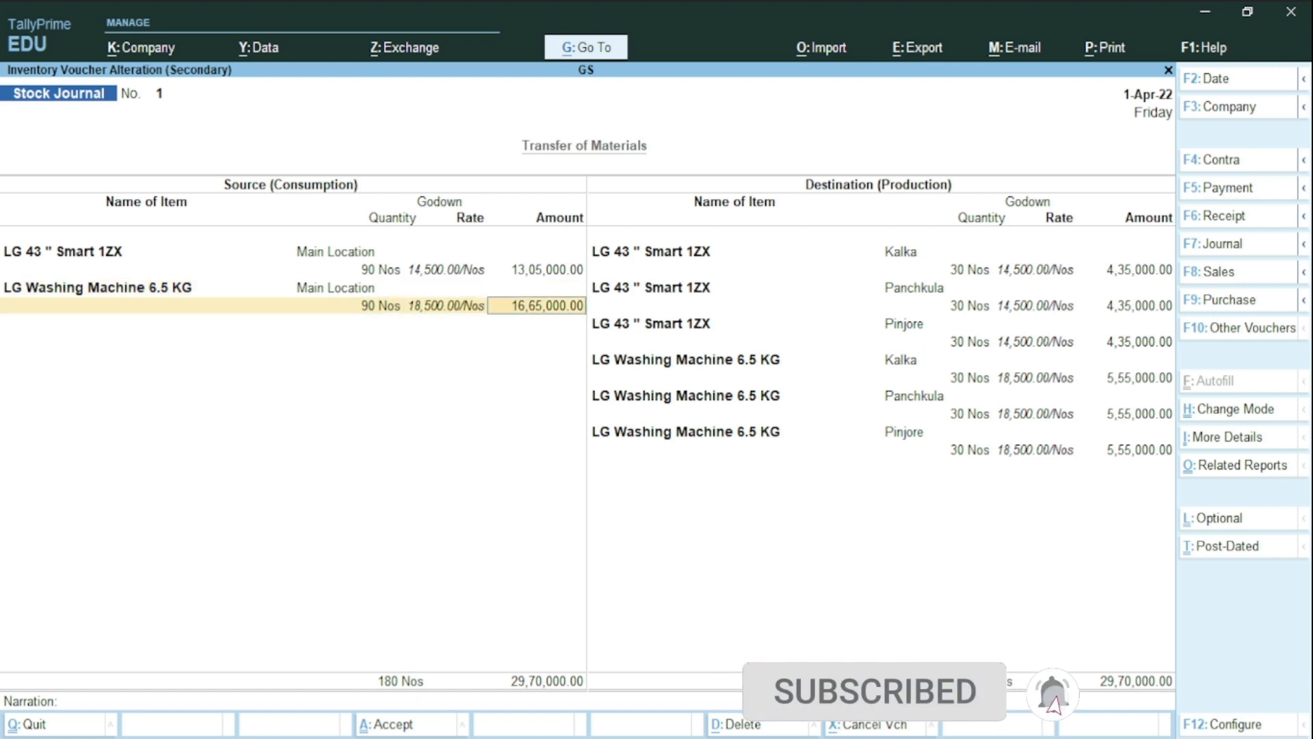
key(Return)
key(Return)
key(Return)
key(Return)
key(Return)
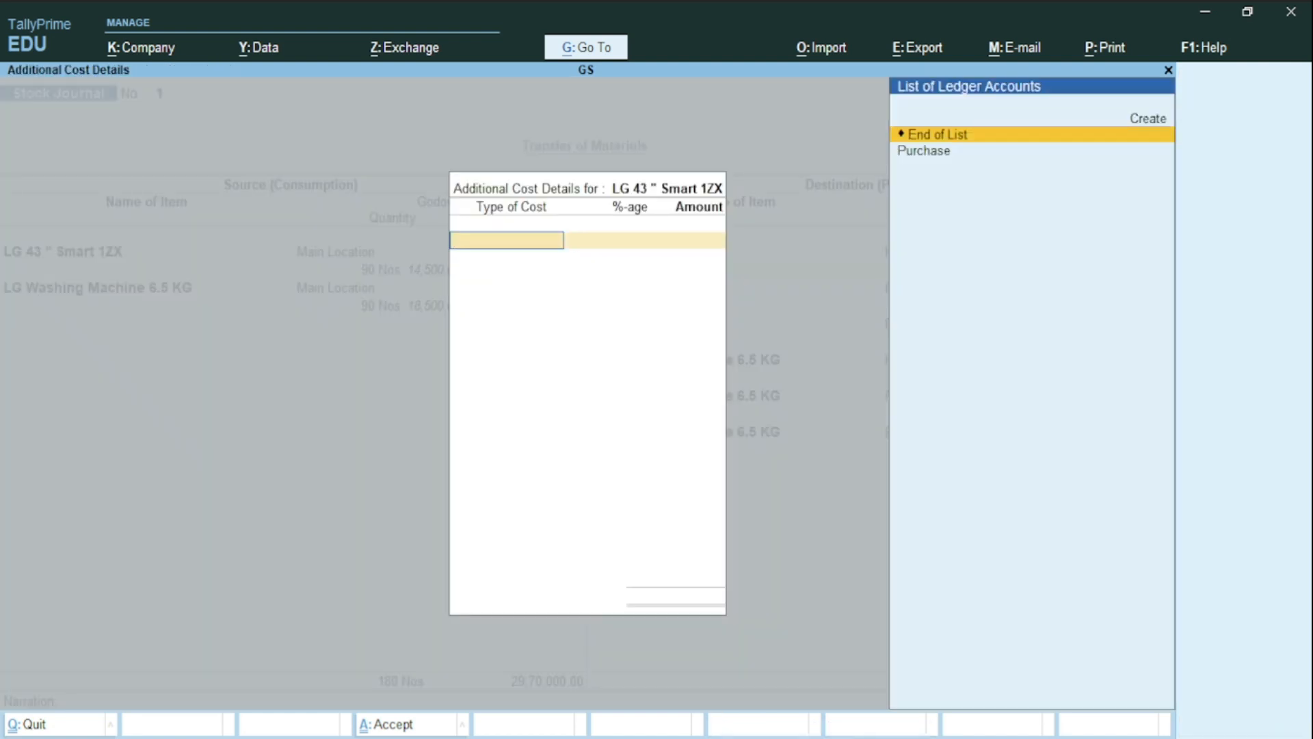
Create a Carriage Outward ledger under Indirect Expenses as the additional cost type for the LG 43 " Smart 1ZX
key(alt+c)
text(Ca)
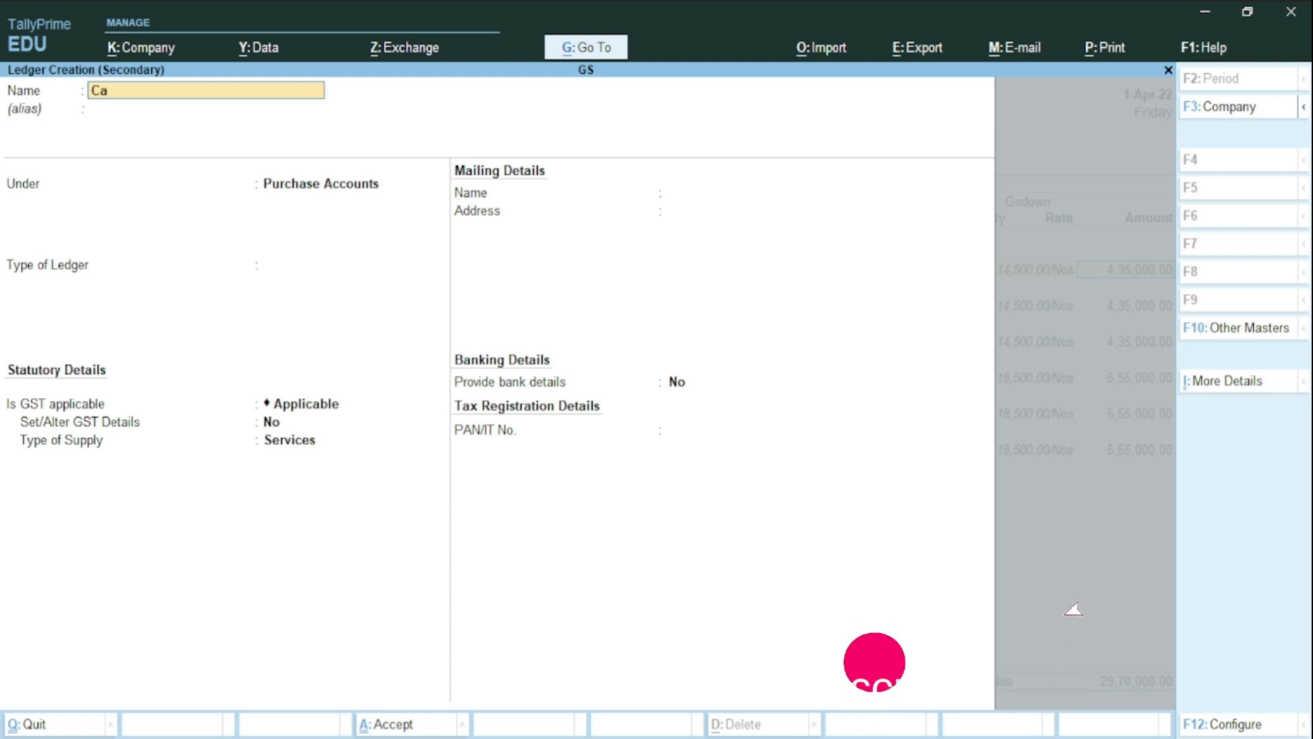
text(rriage Outward)
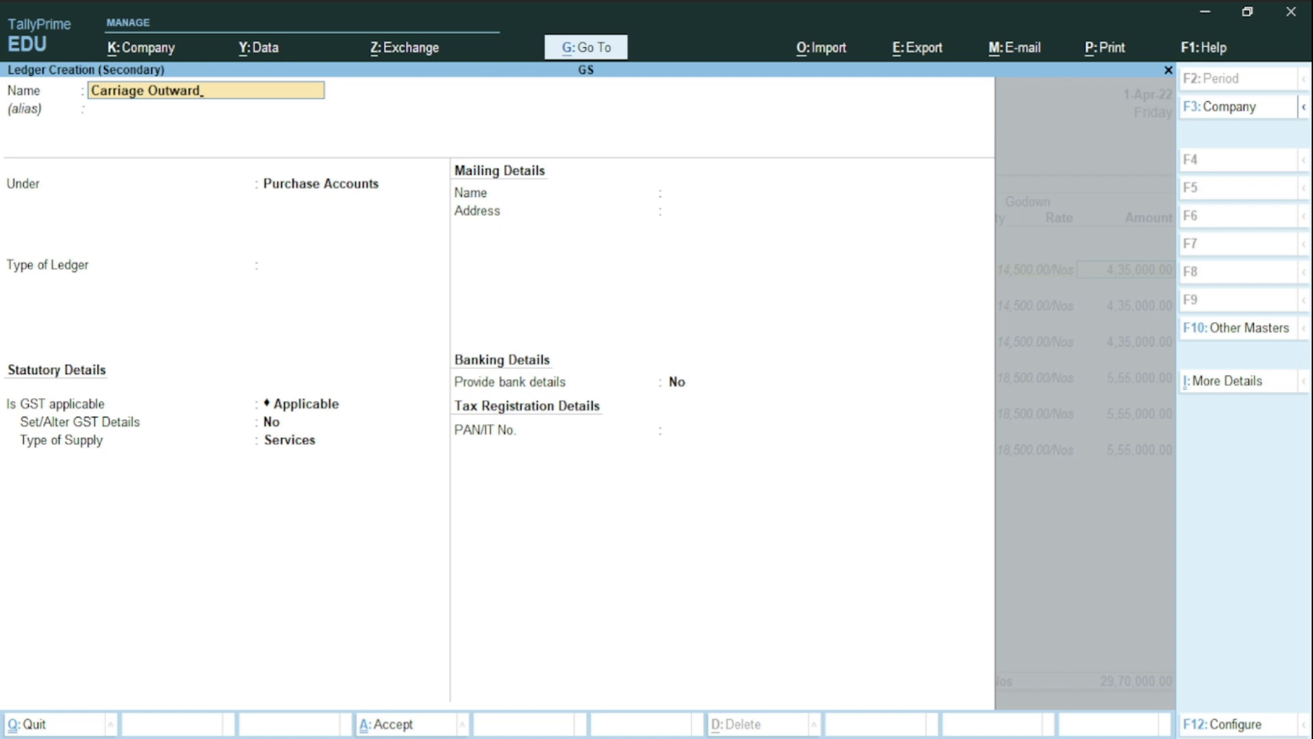
key(Return)
text(In)
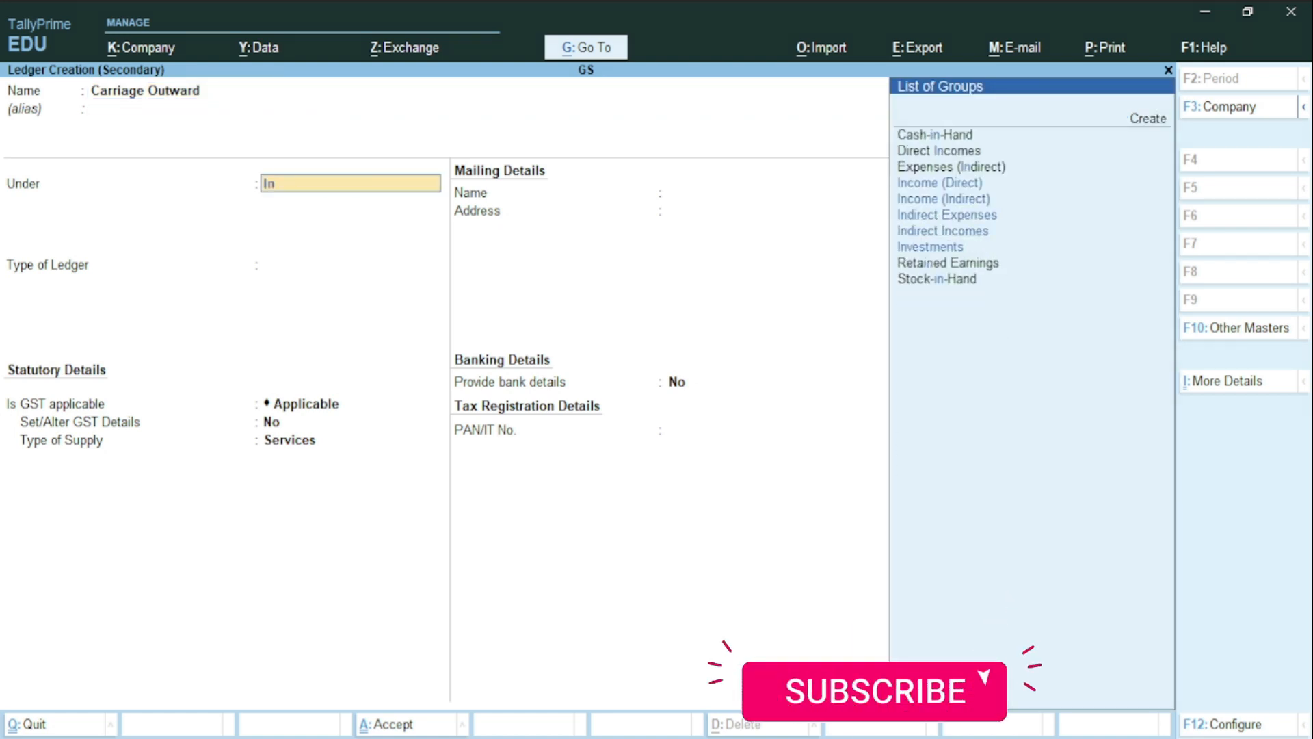
key(Down)
key(Down)
key(Return)
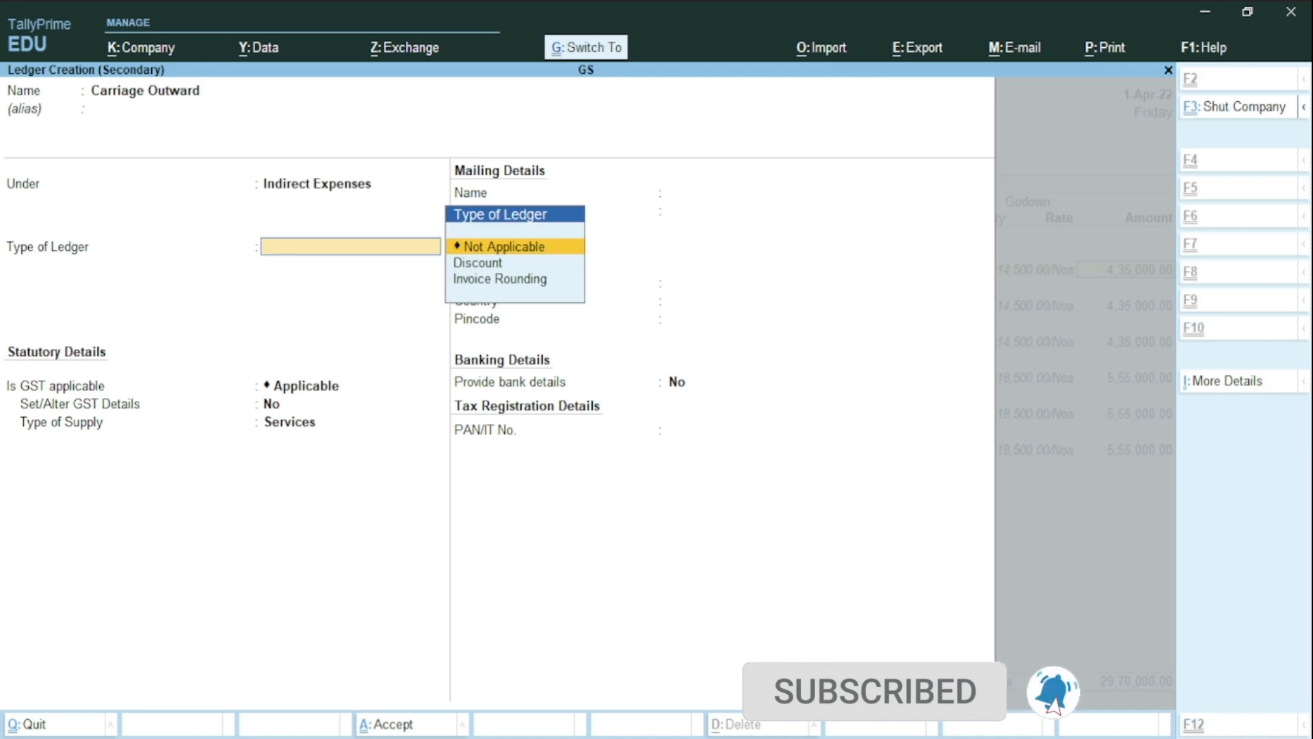
key(ctrl+a)
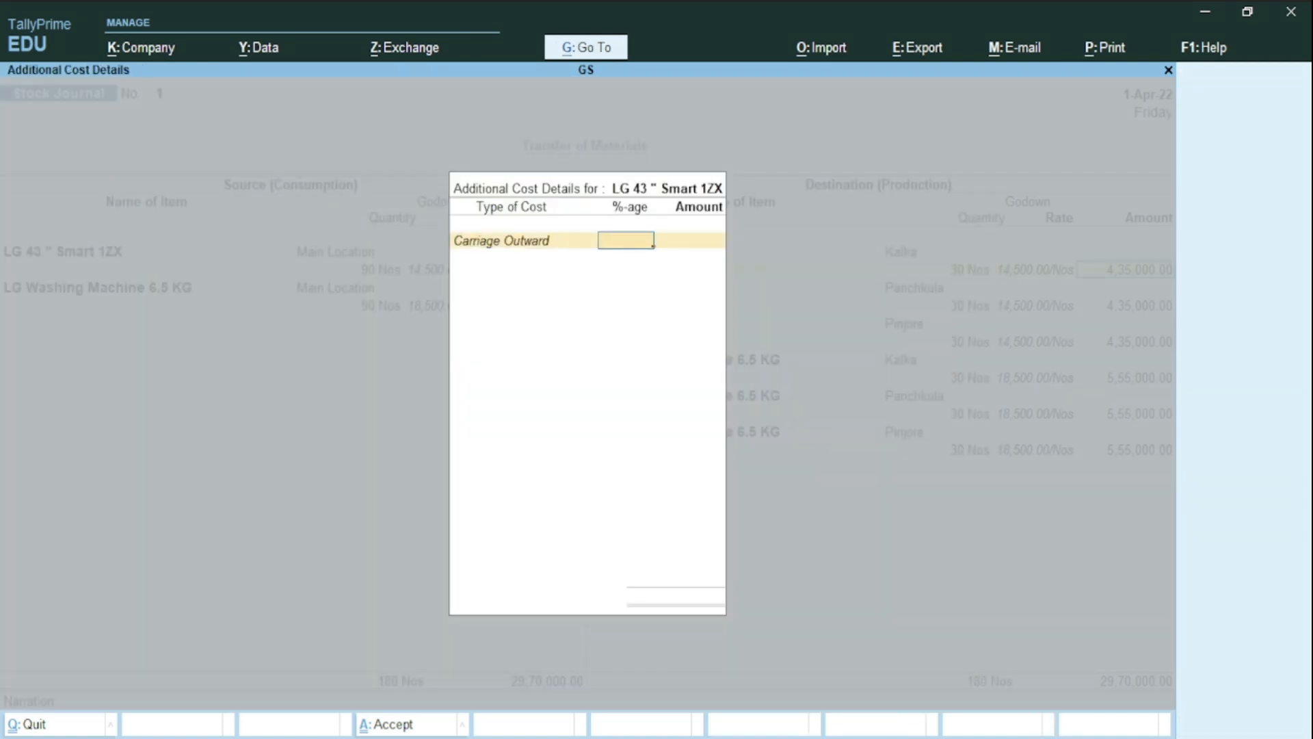
Try a 10 % Carriage Outward cost for the LG 43 " Smart 1ZX, and clear the percentage
text(10)
key(Return)
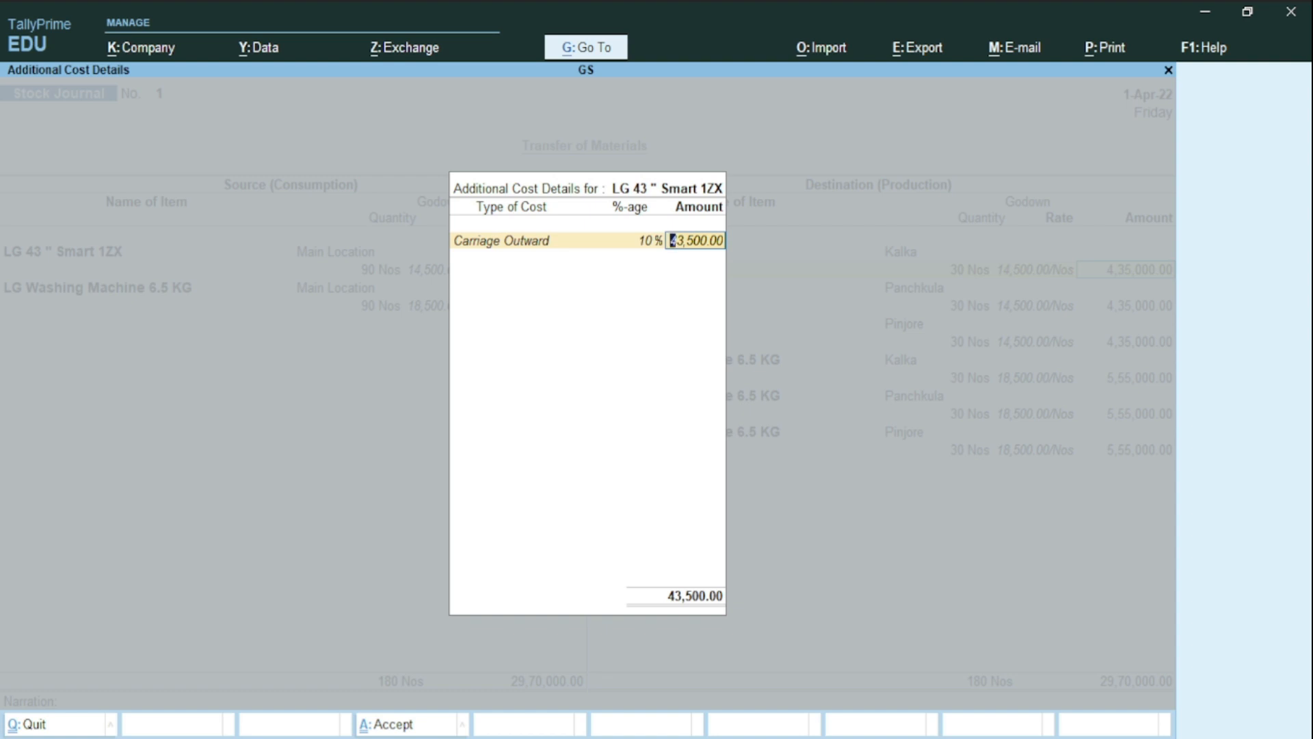
key(BackSpace)
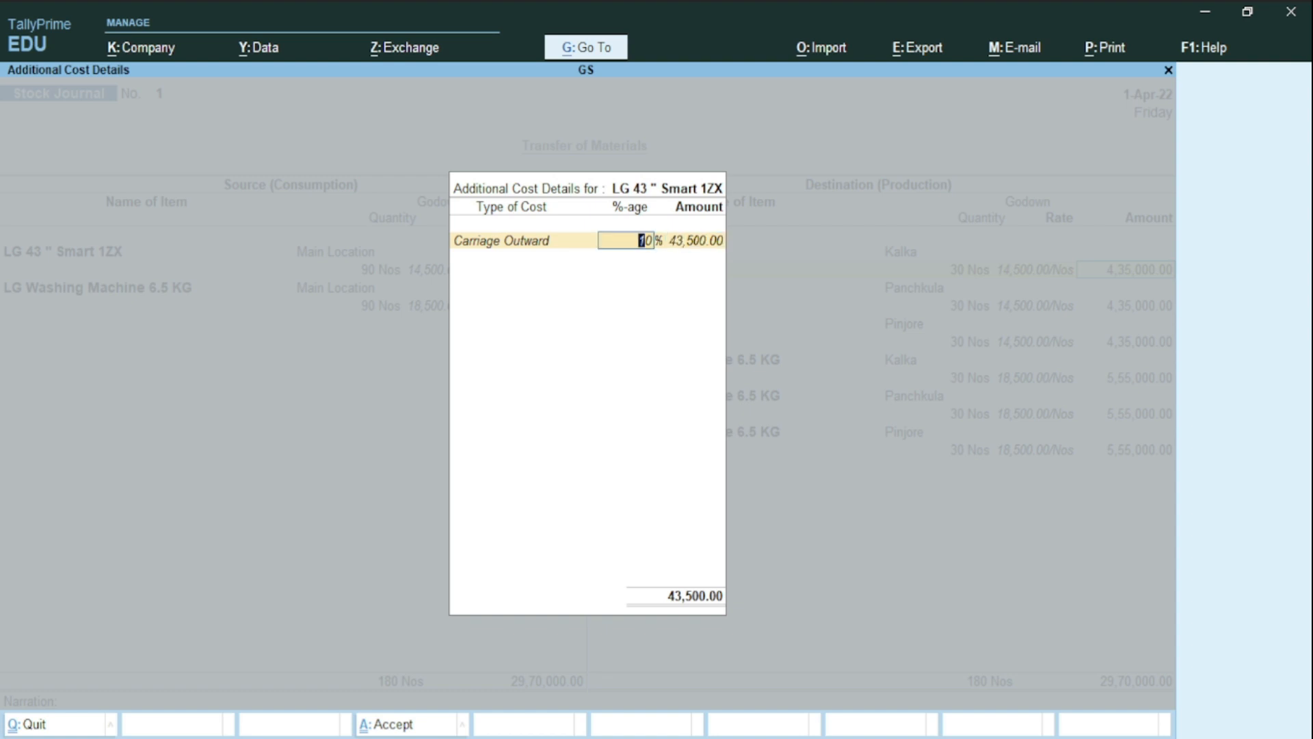
key(Return)
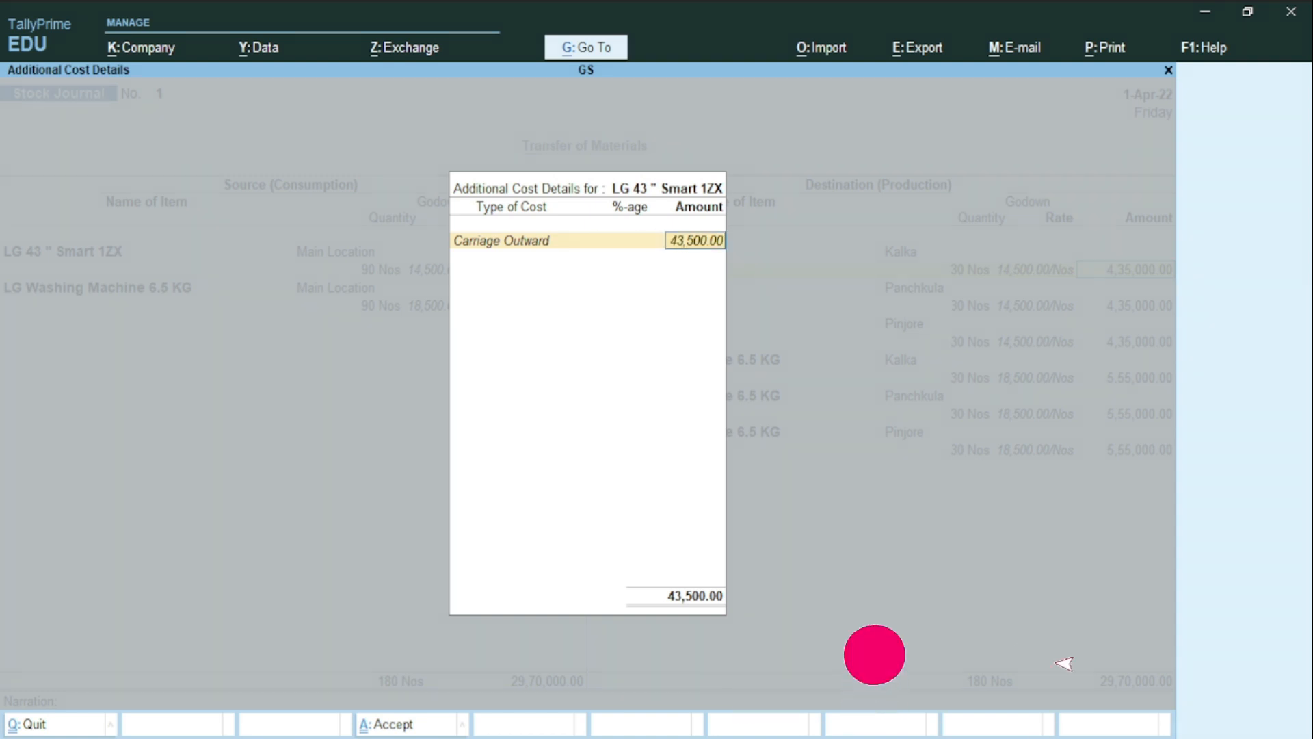
Set the Carriage Outward cost for the LG 43 " Smart 1ZX in the Kalka godown to 1,000
key(BackSpace)
text(10000)
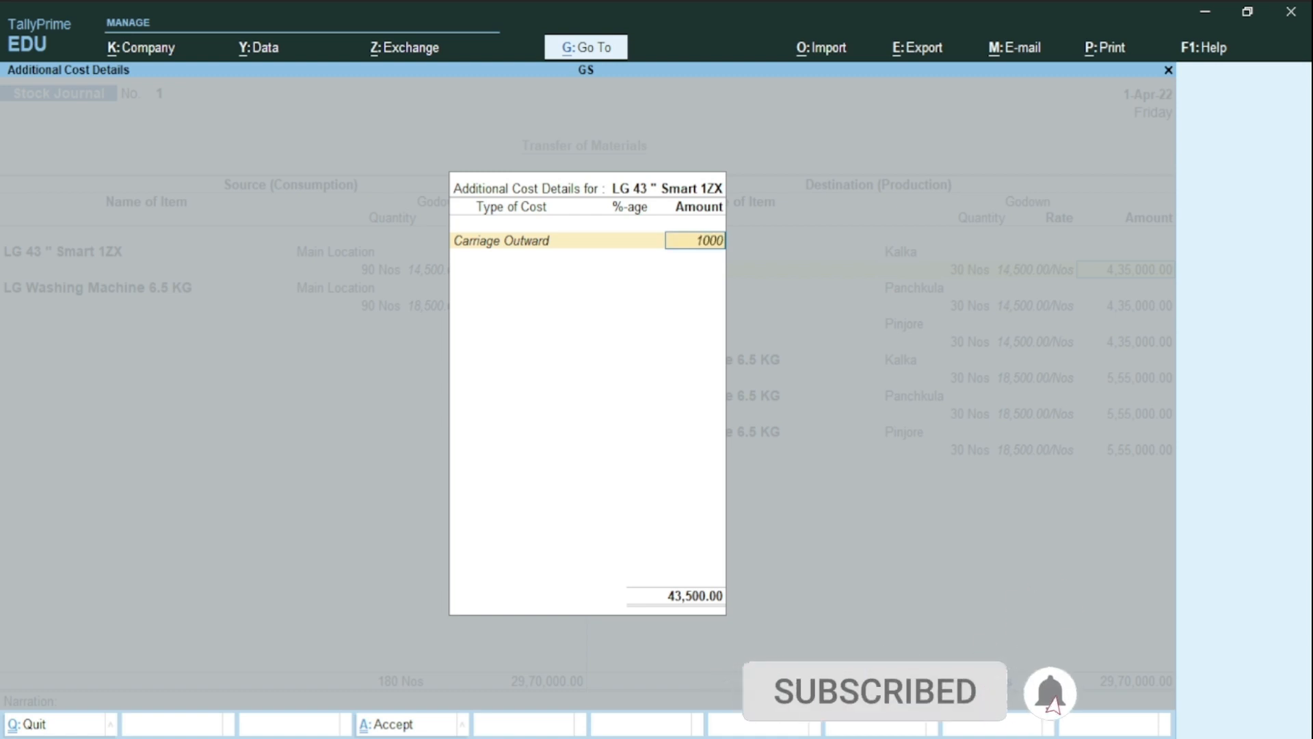
key(BackSpace)
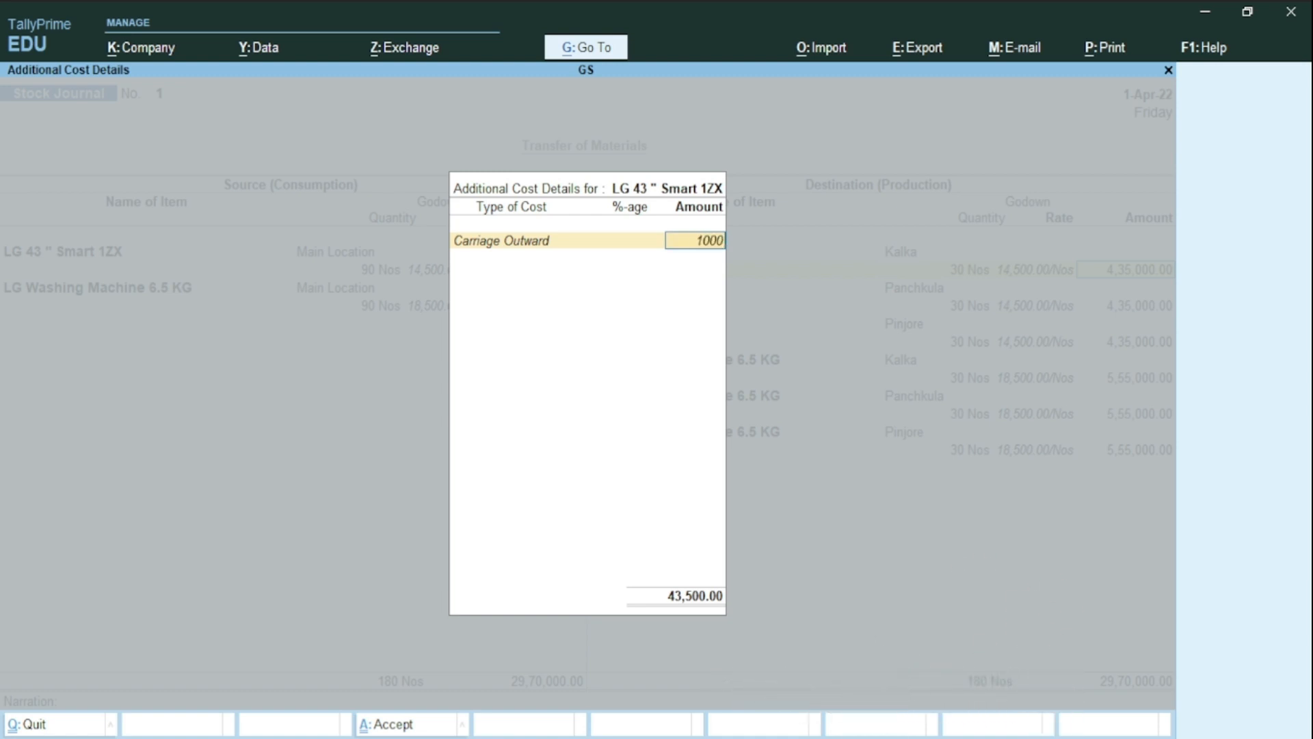
key(Return)
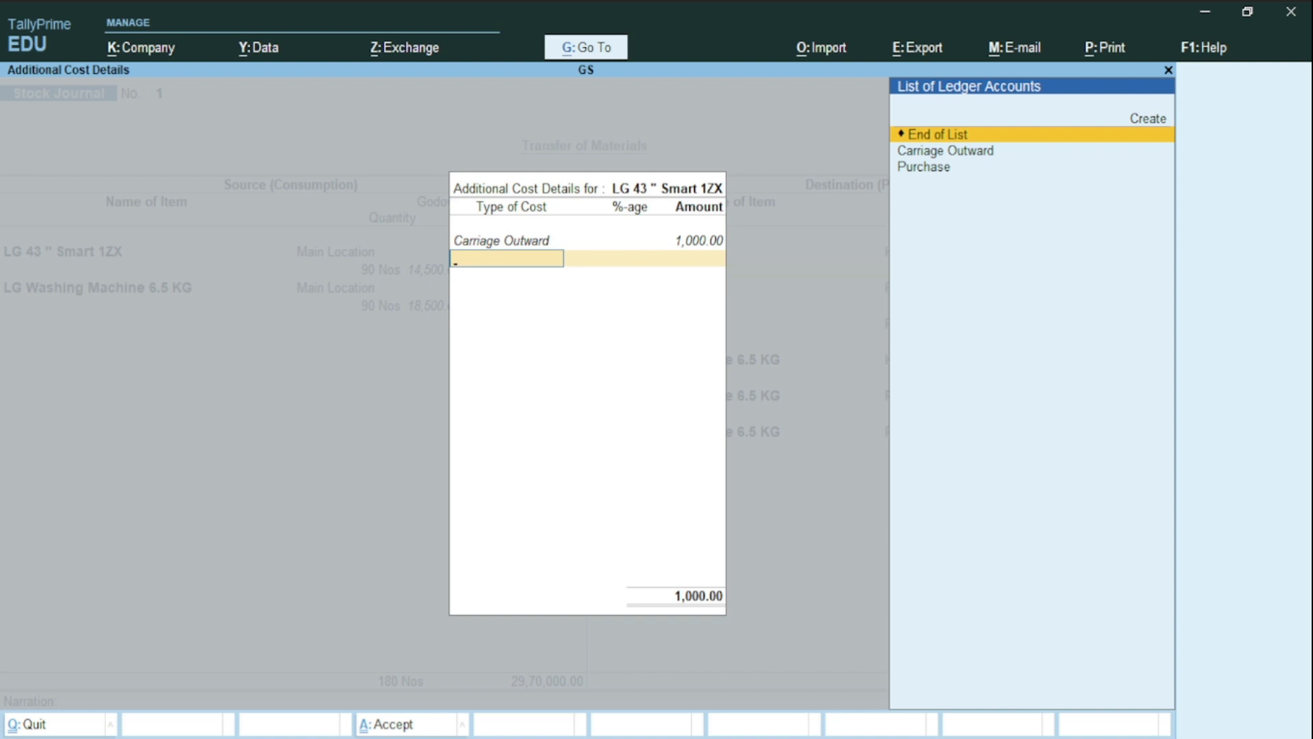
key(Return)
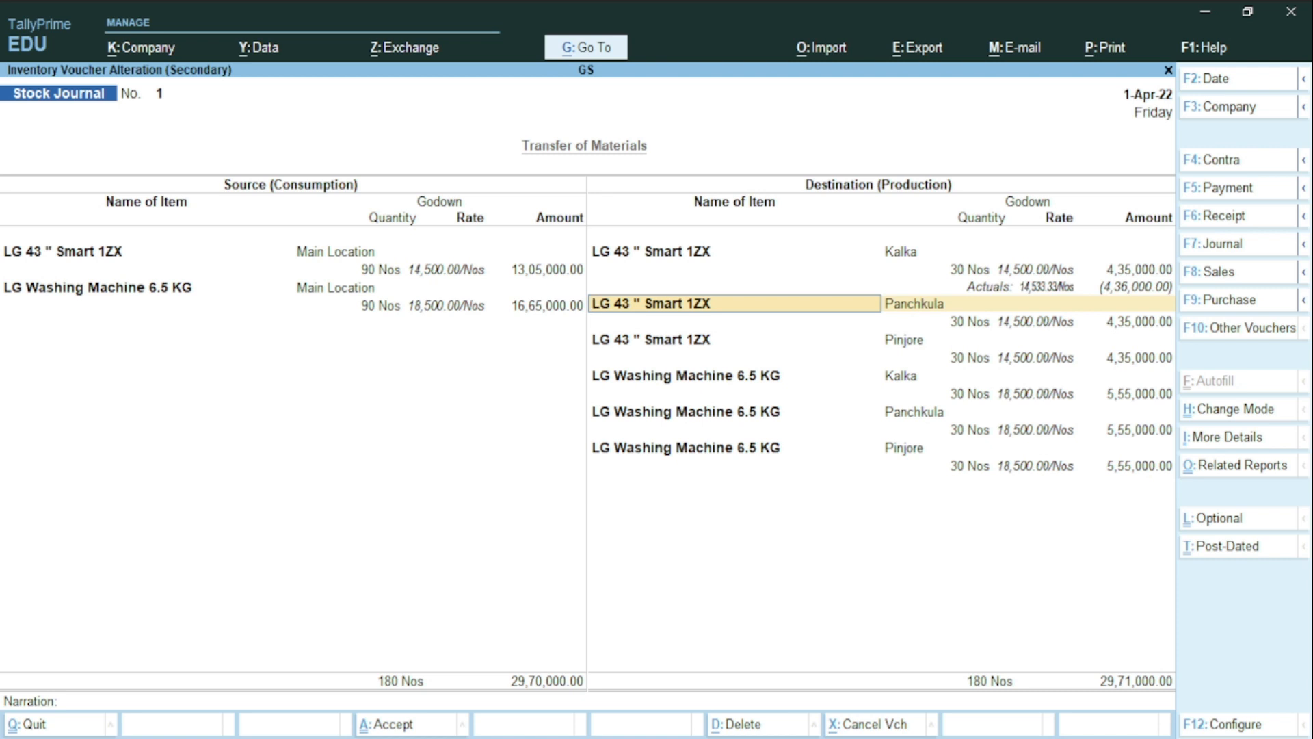
Add a Carriage Outward cost of 1,000 to the LG 43 " Smart 1ZX in the Panchkula godown
key(Return)
key(Return)
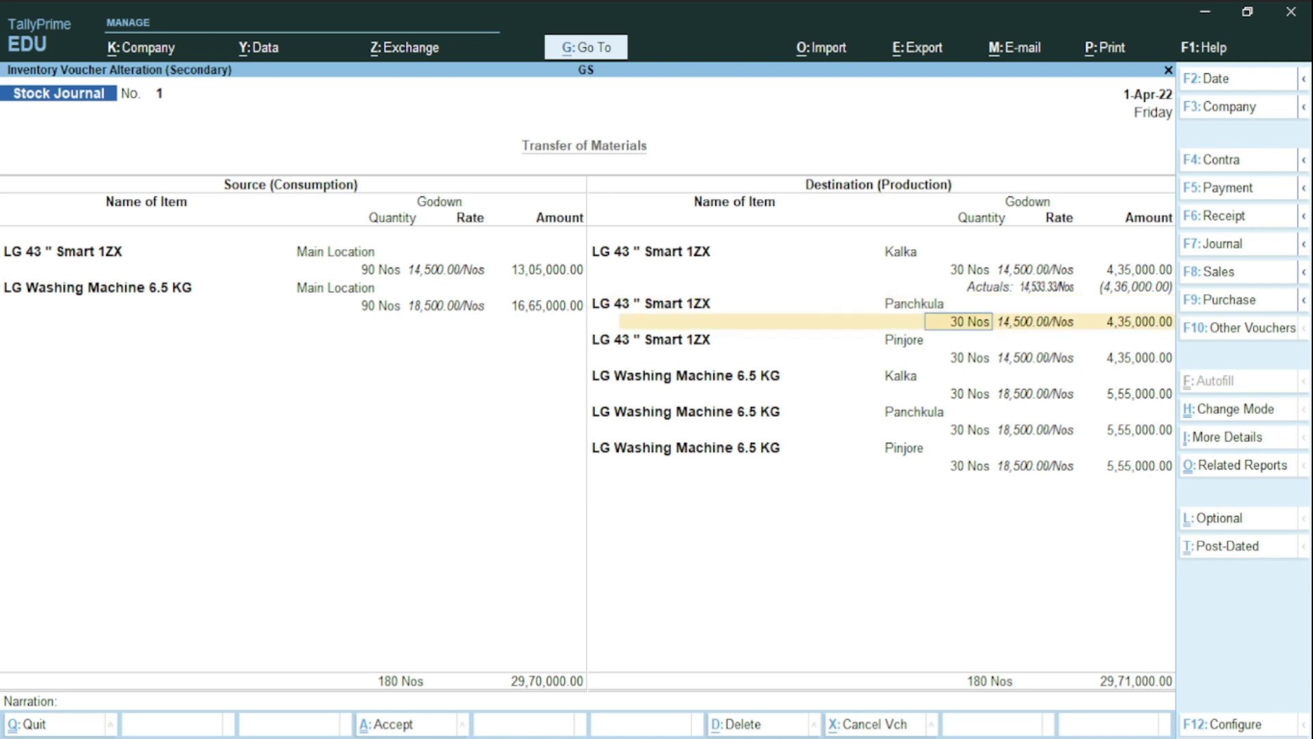
key(Return)
key(Return)
key(Return)
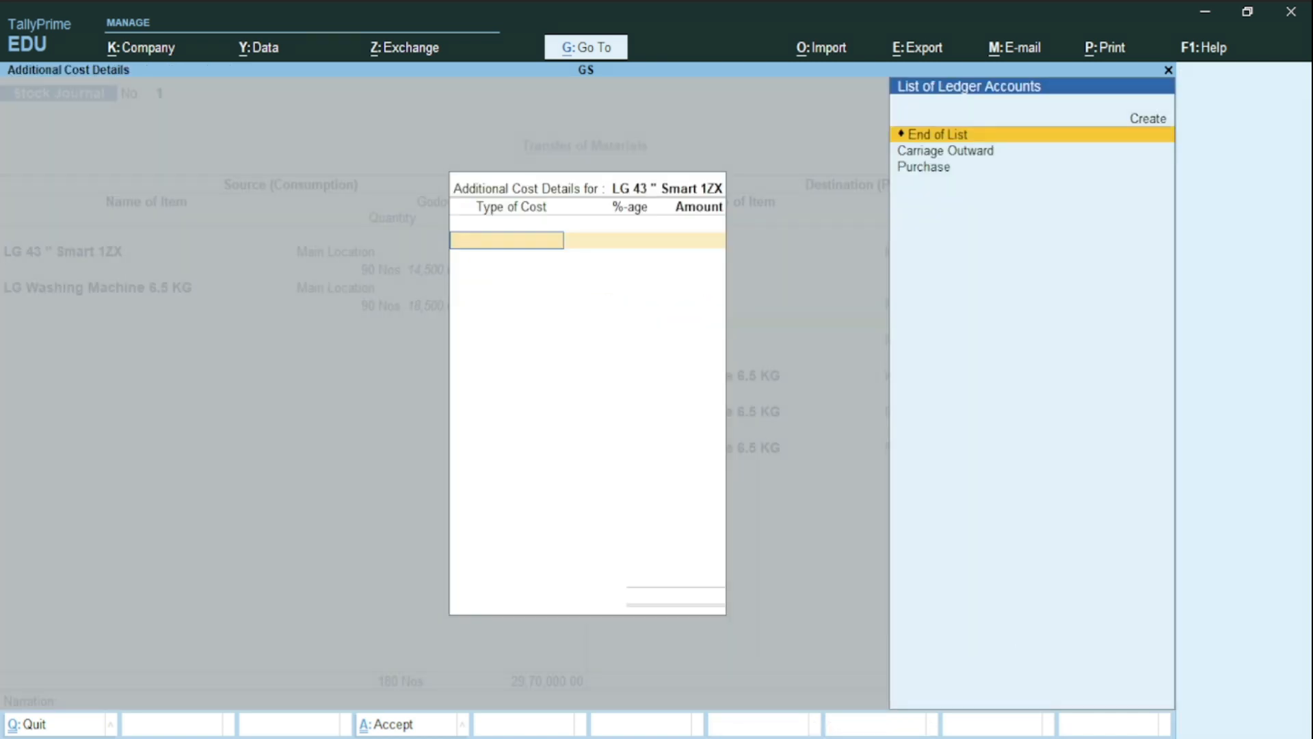
key(Down)
key(Return)
key(Return)
text(1000)
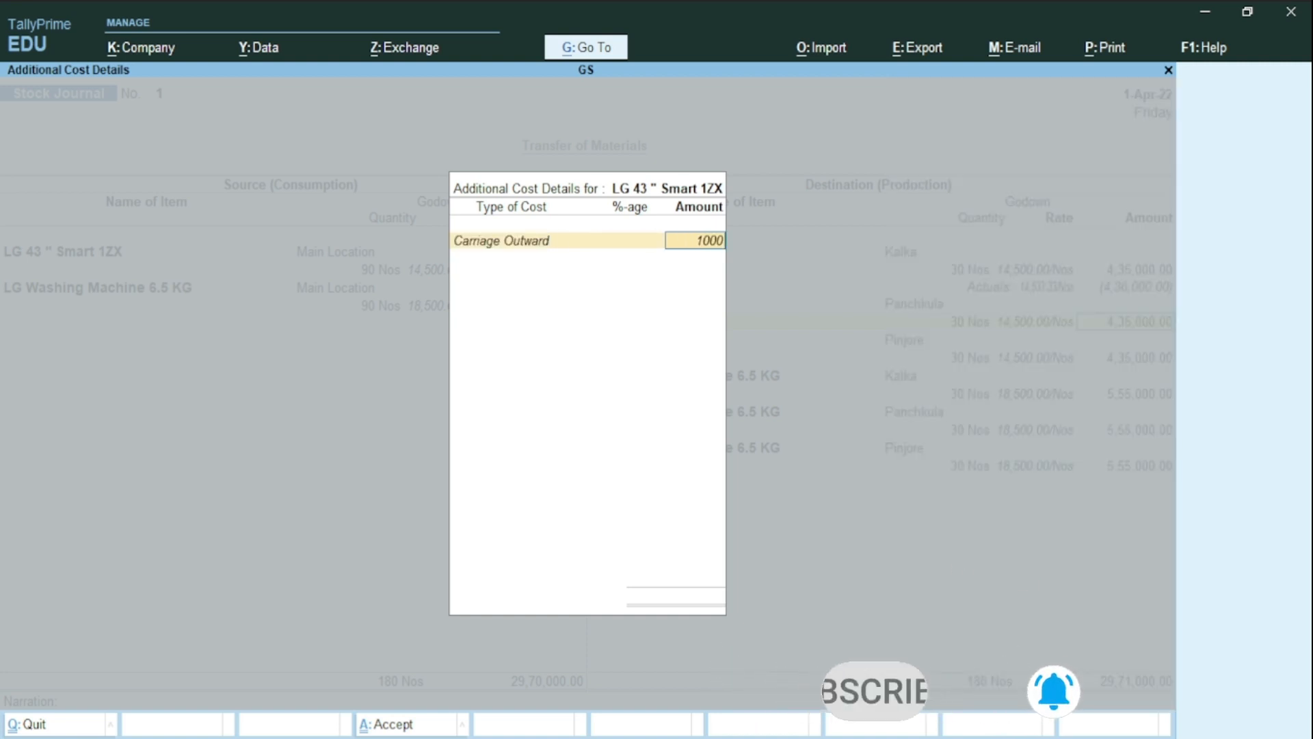
key(Return)
key(Return)
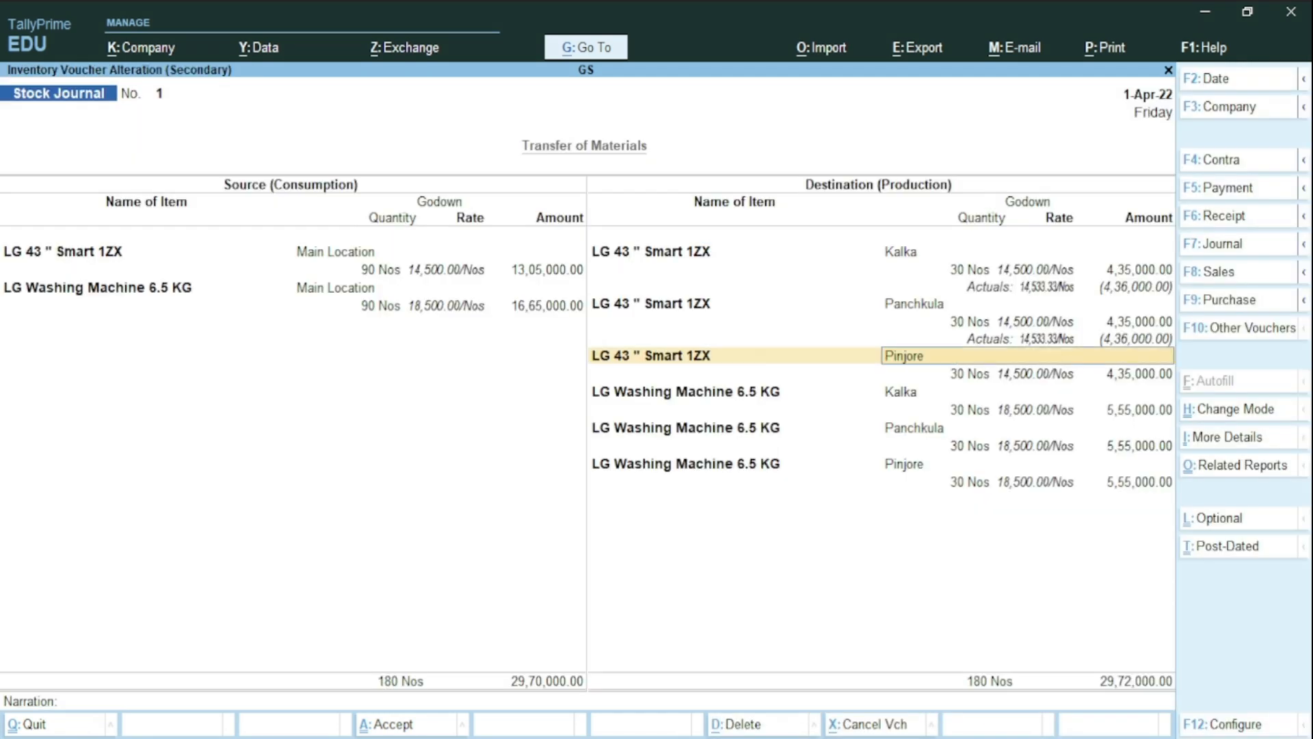
Add a Carriage Outward cost of 800 to the LG 43 " Smart 1ZX in the Pinjore godown
key(Return)
key(Return)
key(Return)
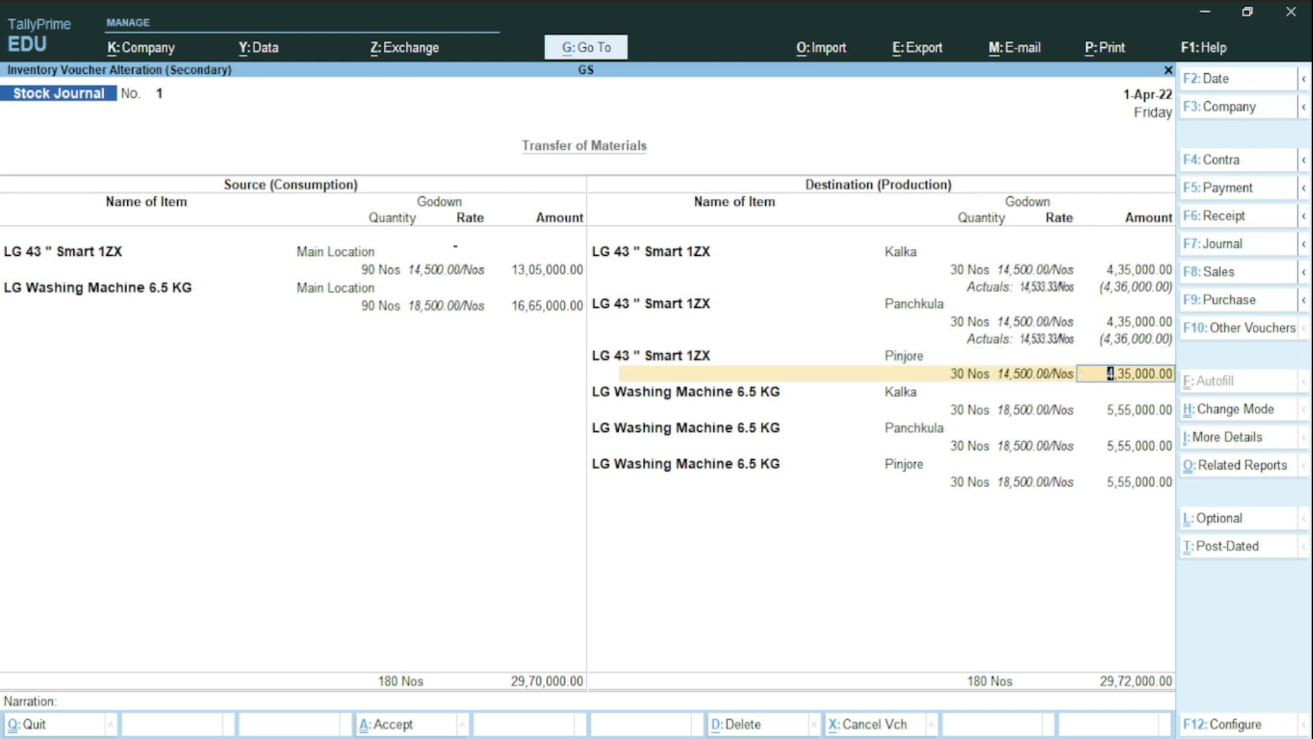
key(Return)
key(Return)
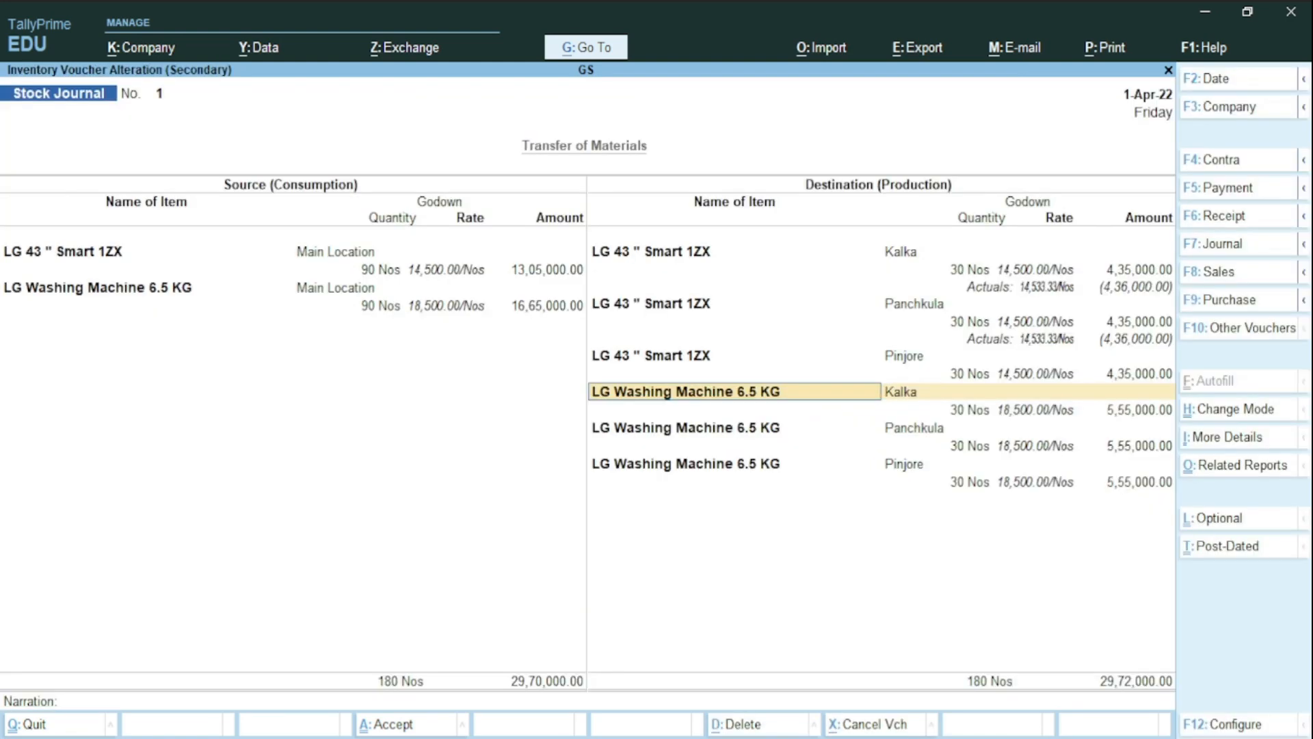
key(BackSpace)
key(Return)
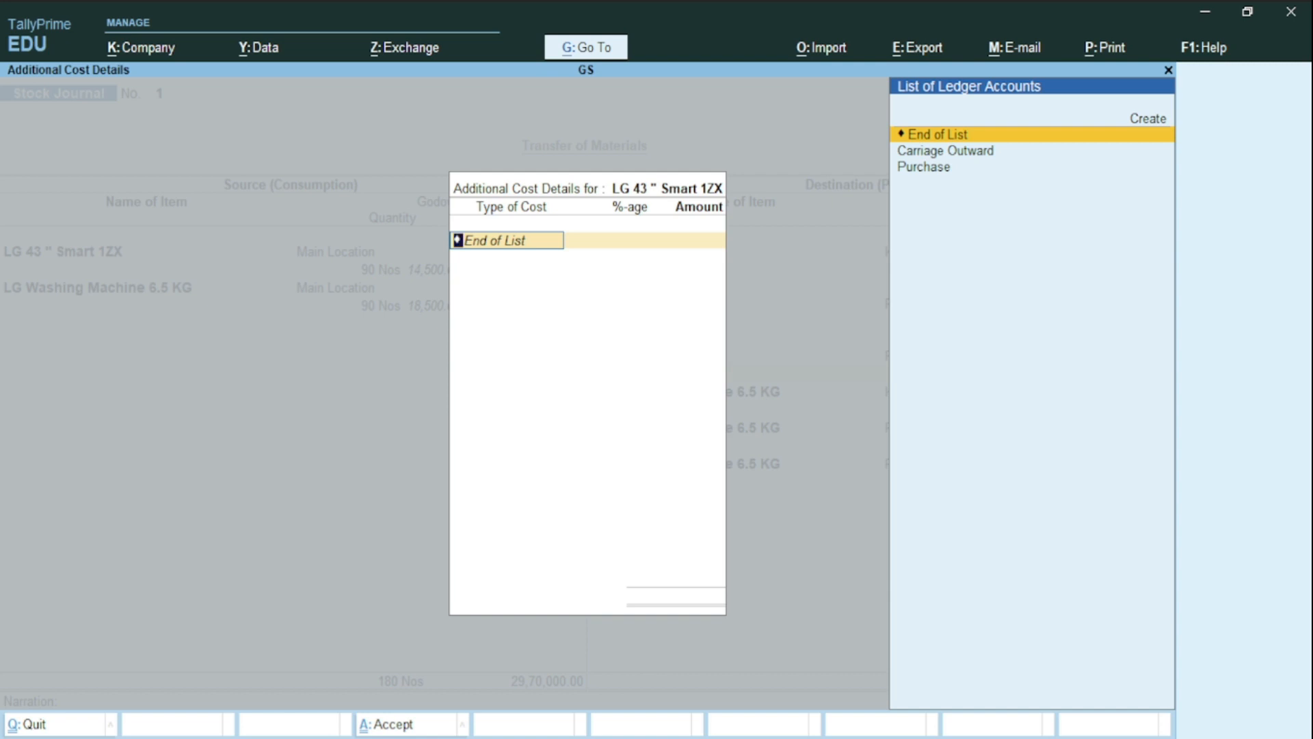
key(Down)
key(Return)
key(Return)
text(800)
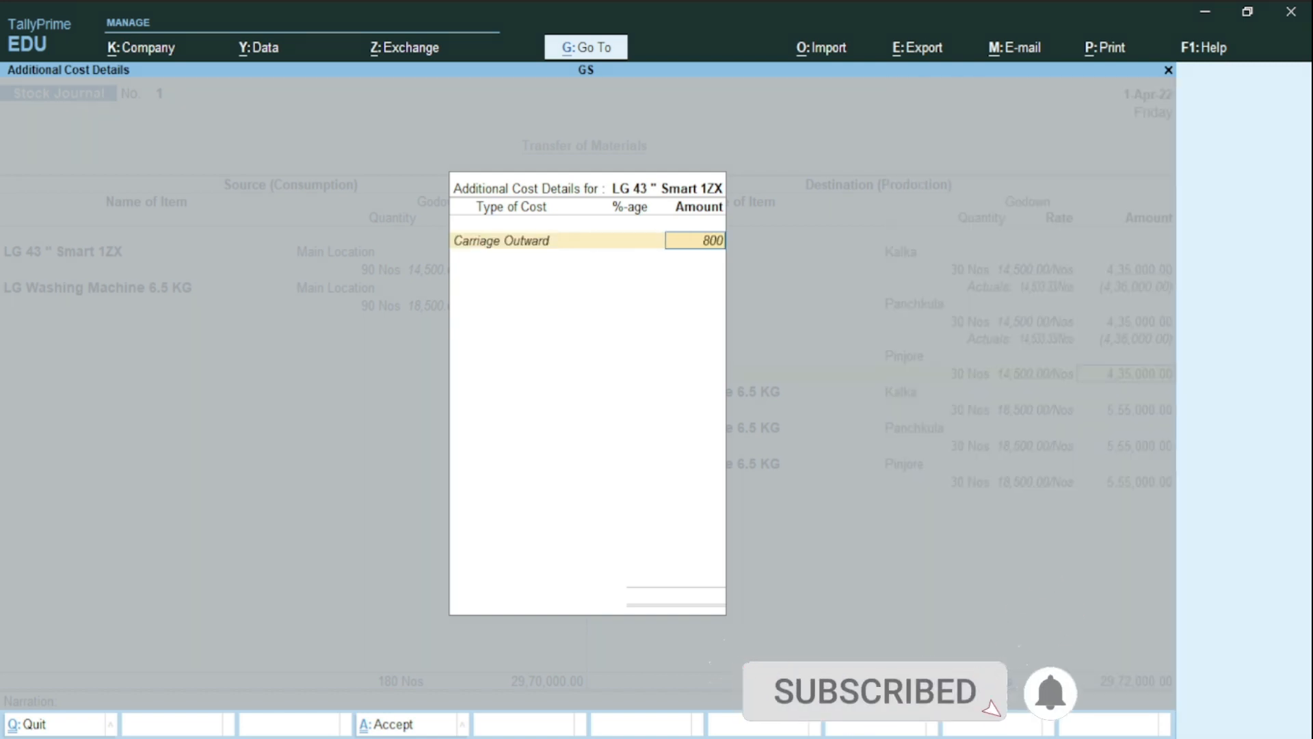
key(Return)
key(Return)
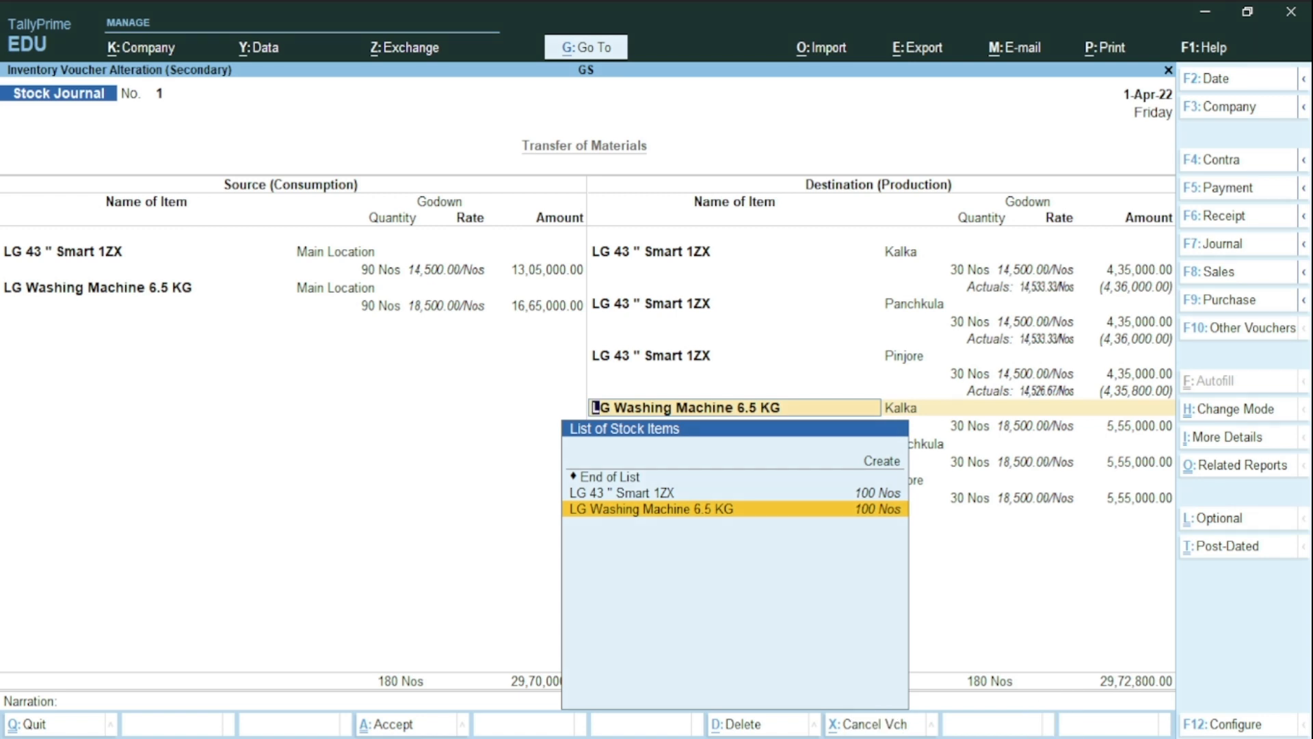
Add a Carriage Outward cost of 750 to the LG Washing Machine 6.5 KG in the Kalka godown
key(Return)
key(Return)
key(Return)
key(Return)
key(Return)
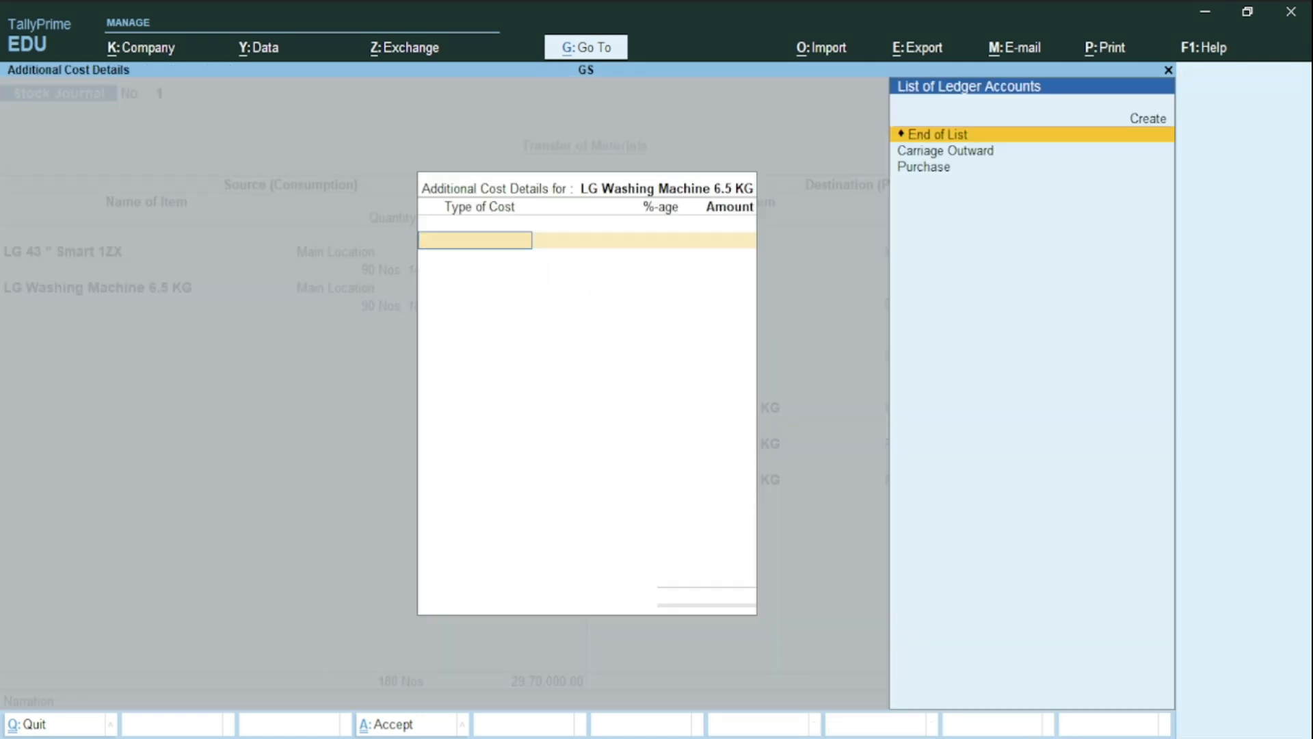
key(Down)
key(Return)
key(Return)
text(750)
key(Return)
key(Return)
Add a Carriage Outward cost of 750 to the LG Washing Machine 6.5 KG in the Panchkula godown
key(Return)
key(Return)
key(Return)
key(Return)
key(Return)
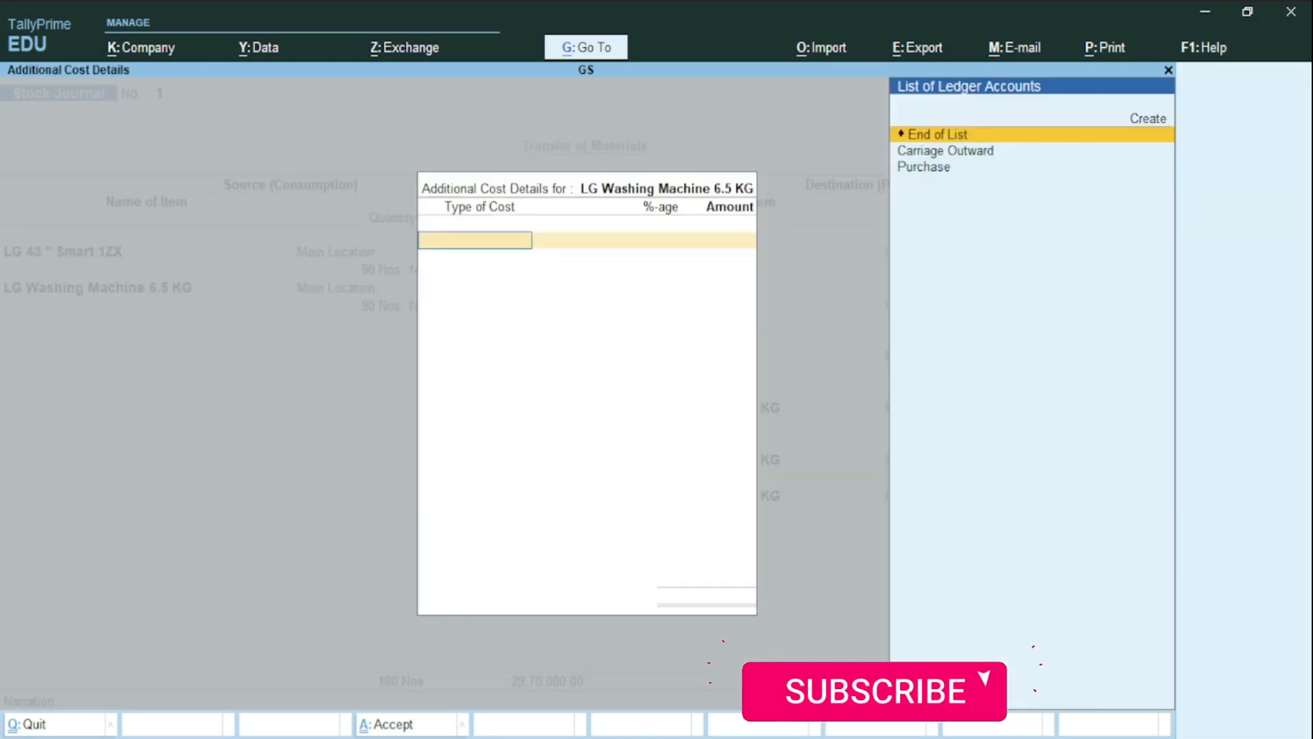
key(Down)
key(Return)
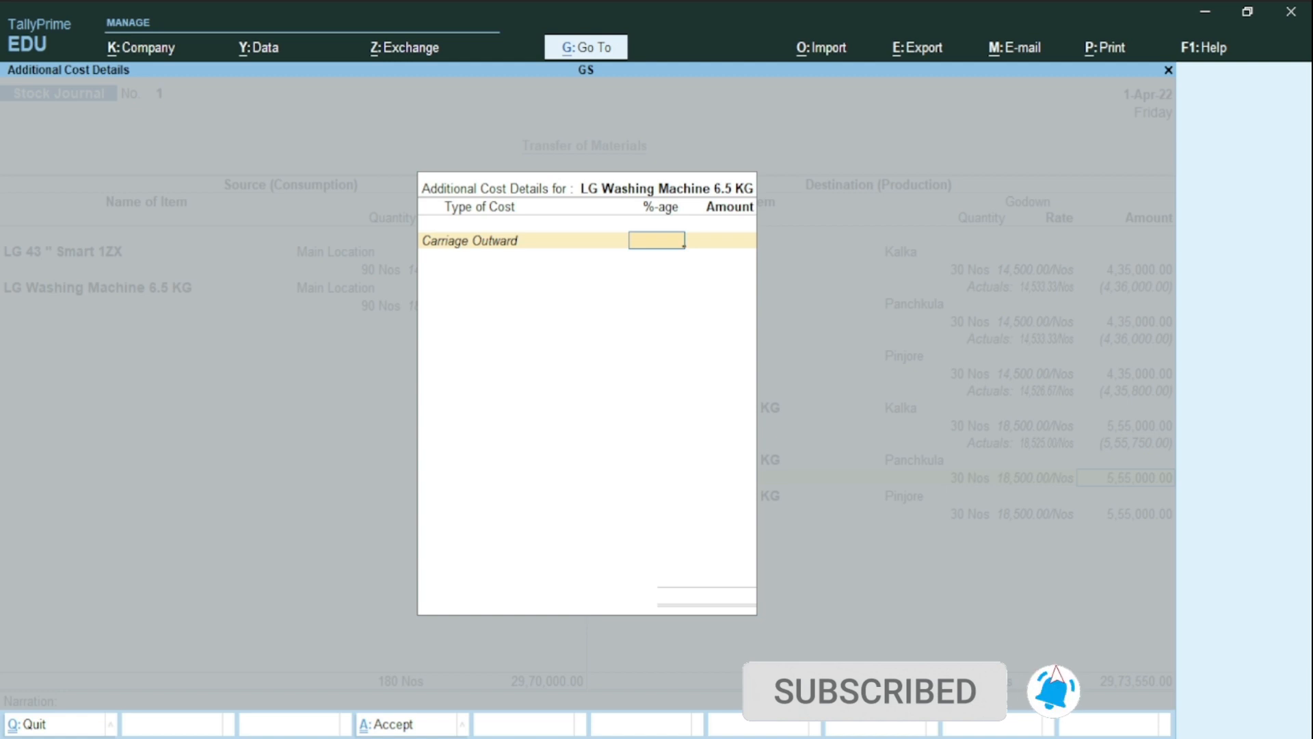
key(Return)
text(750)
key(Return)
key(Return)
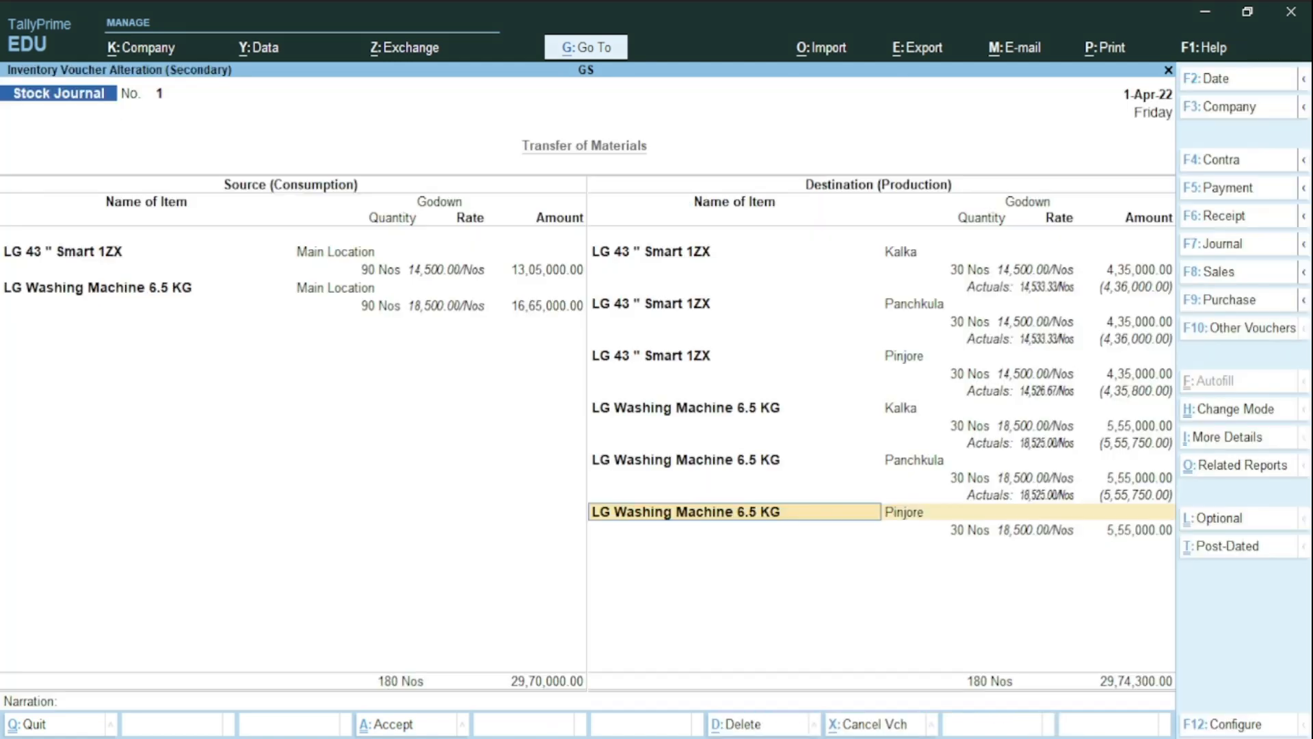
Add a Carriage Outward cost of 750 to the LG Washing Machine 6.5 KG in the Pinjore godown, and save the voucher
key(Return)
key(Return)
key(Return)
key(Return)
key(Return)
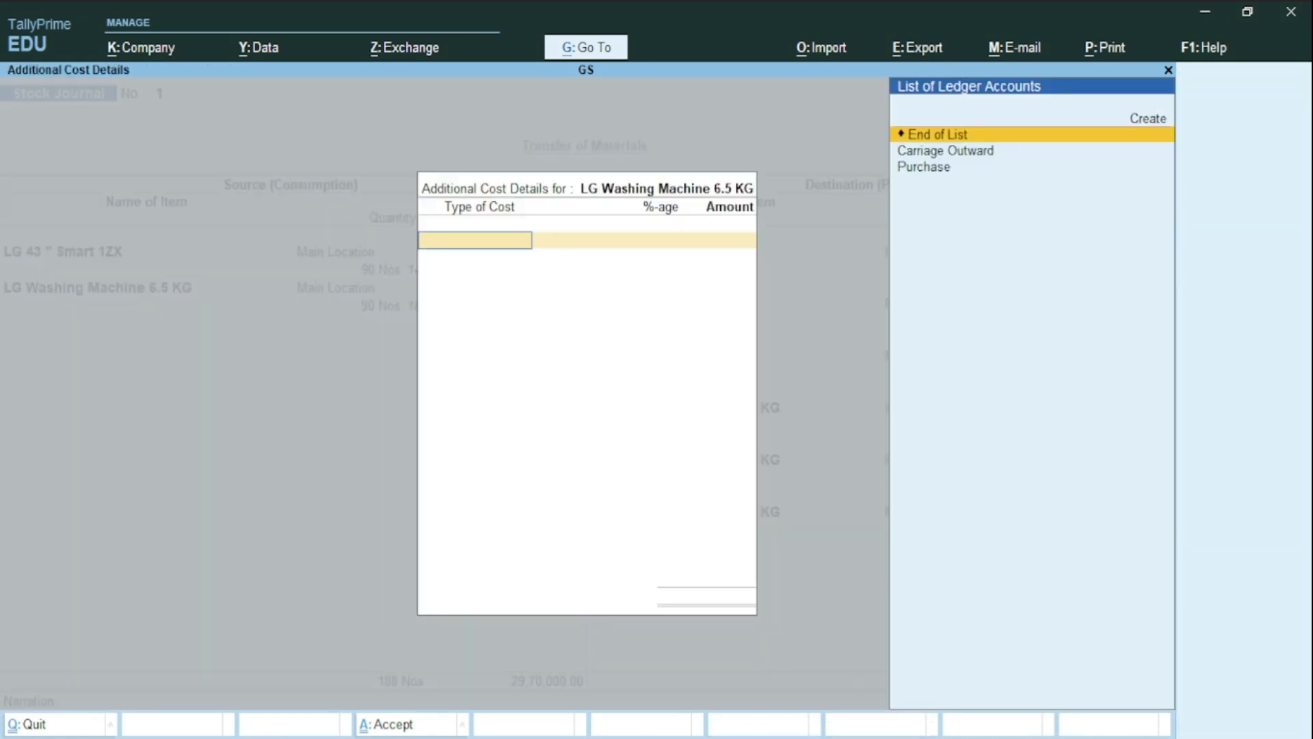
key(Down)
key(Return)
key(Return)
text(750)
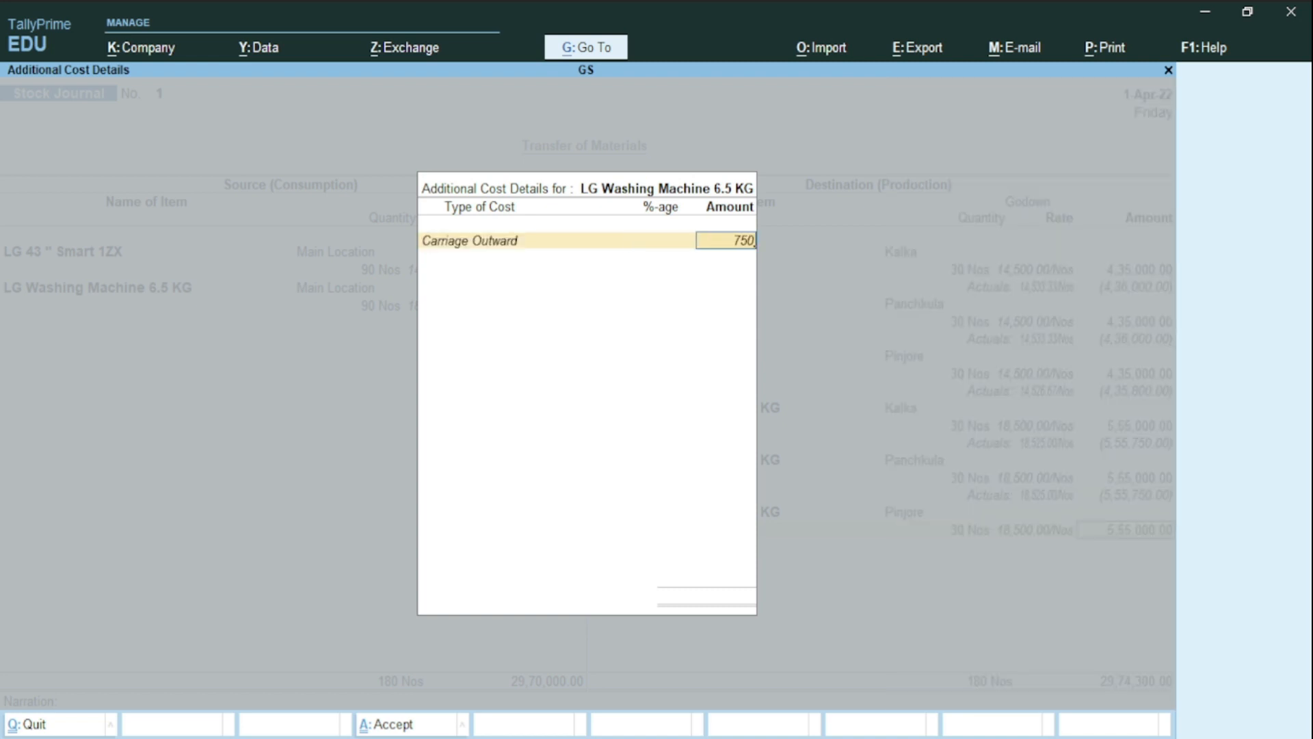
key(Return)
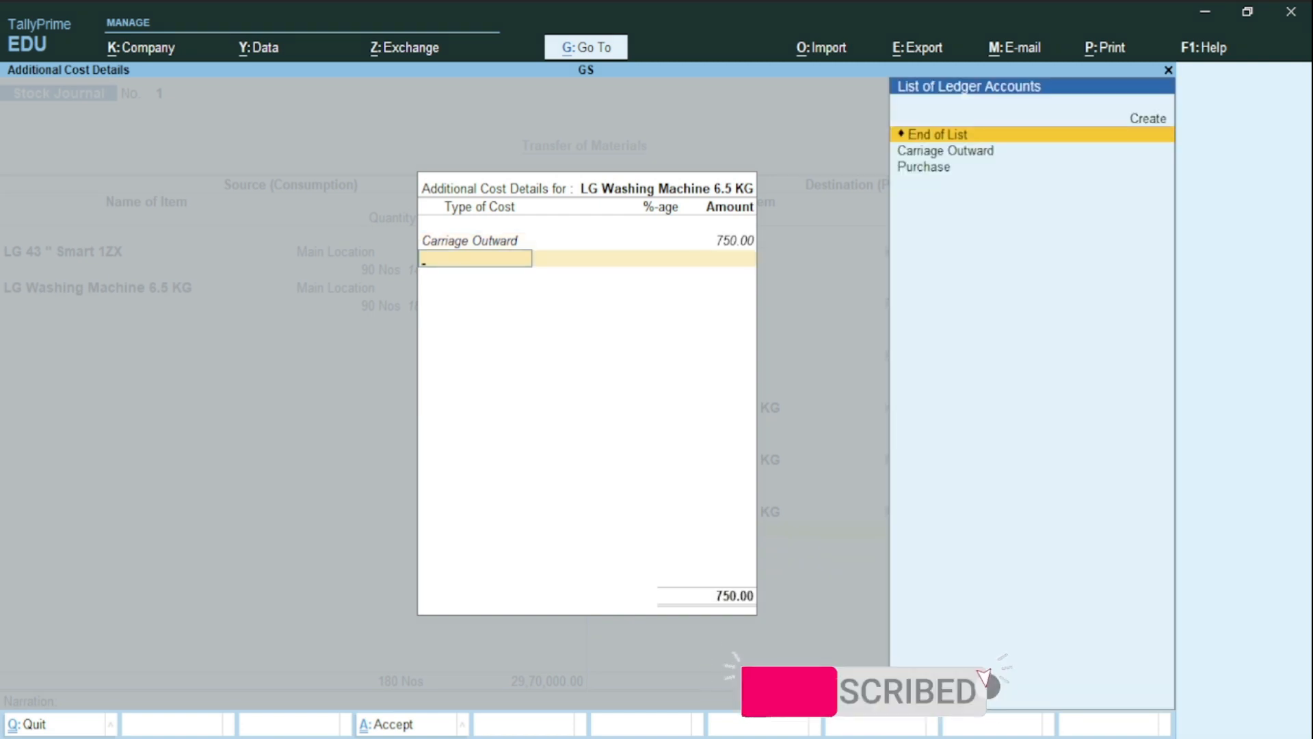
key(Return)
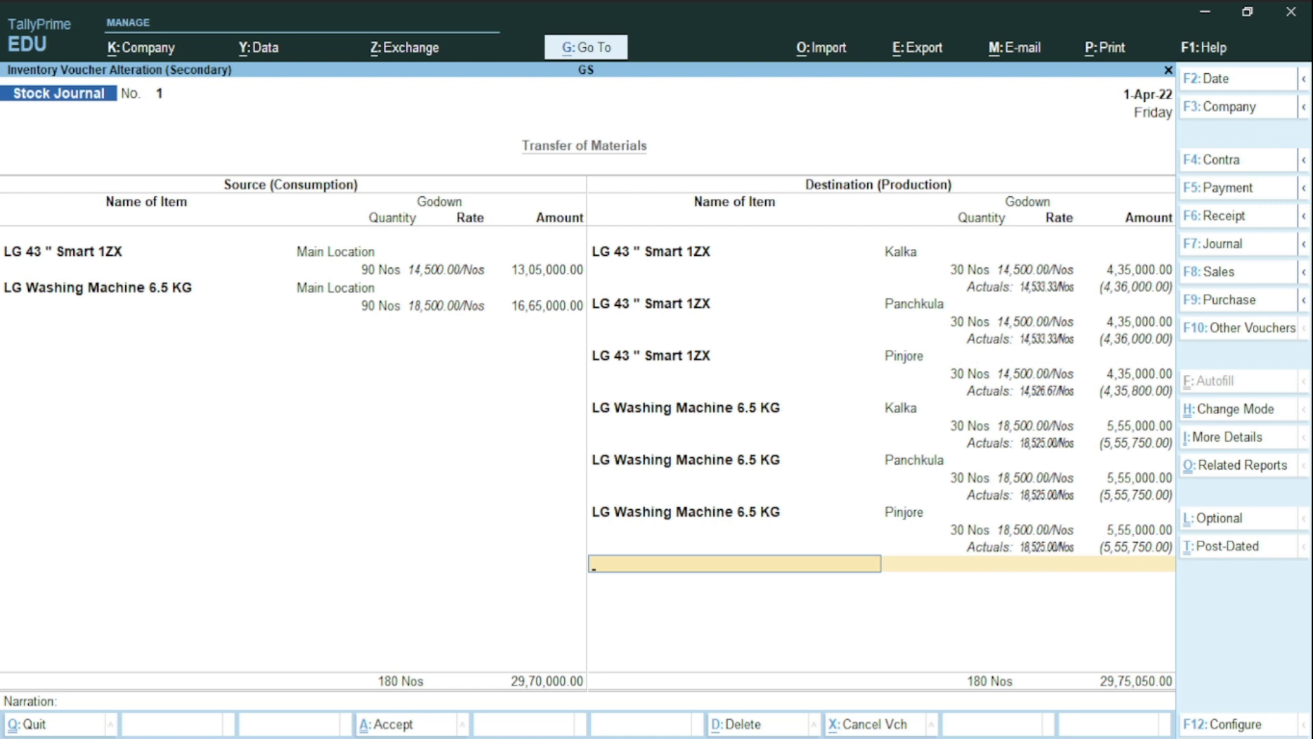
key(Return)
key(Return)
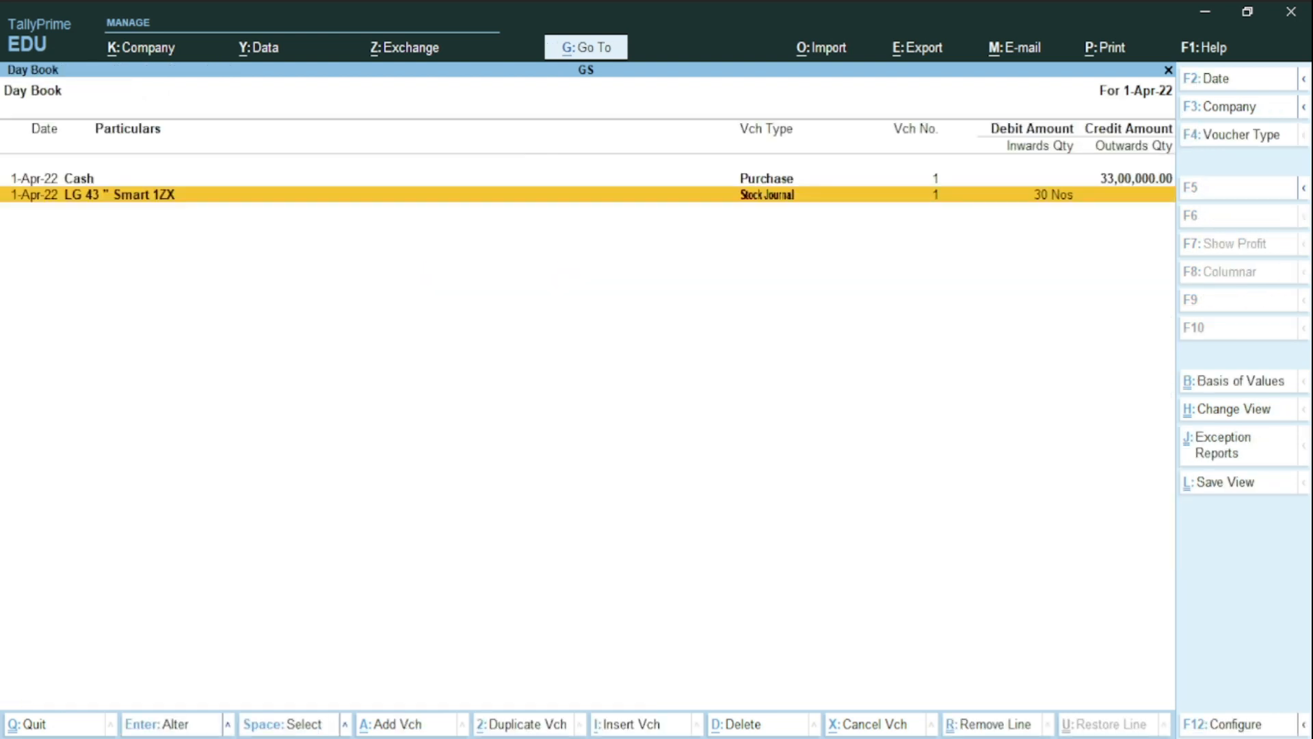
Leave the Day Book and open the Inventory Books reports
key(Escape)
key(Down)
key(Down)
key(Down)
key(Down)
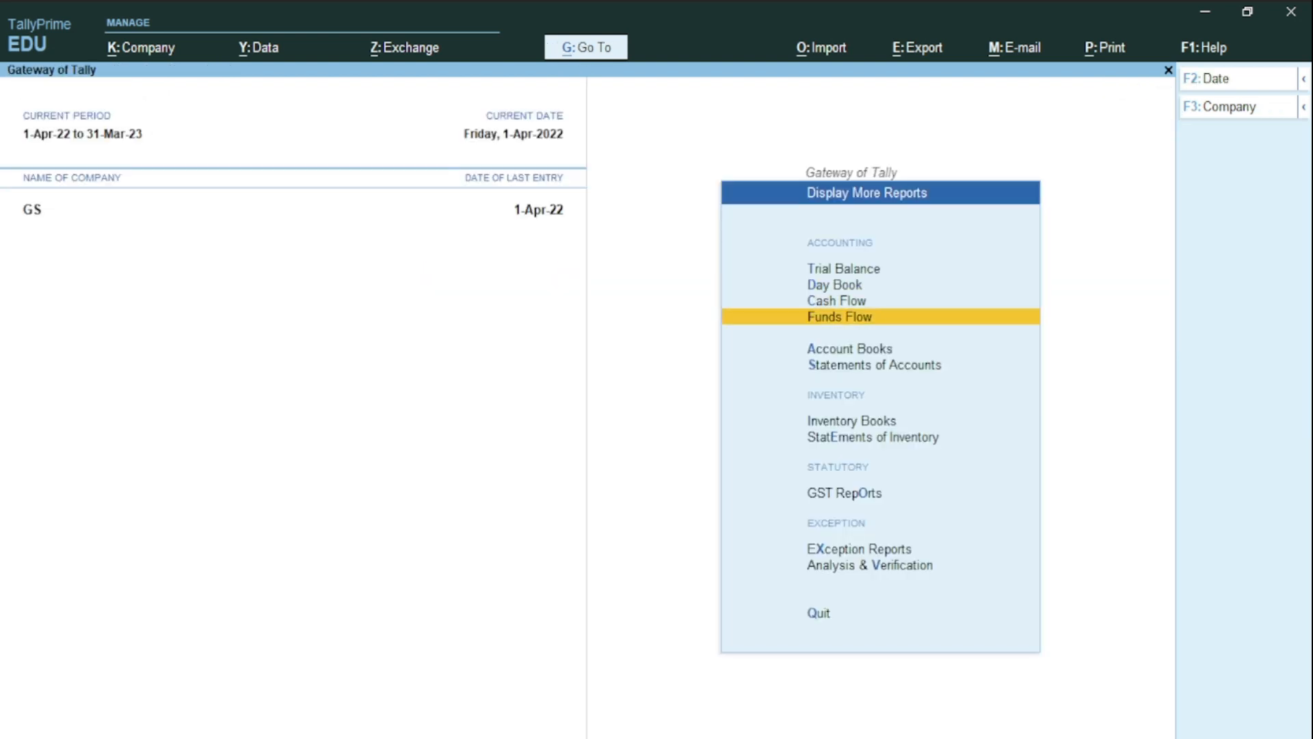
key(Down)
key(Down)
key(Up)
key(Return)
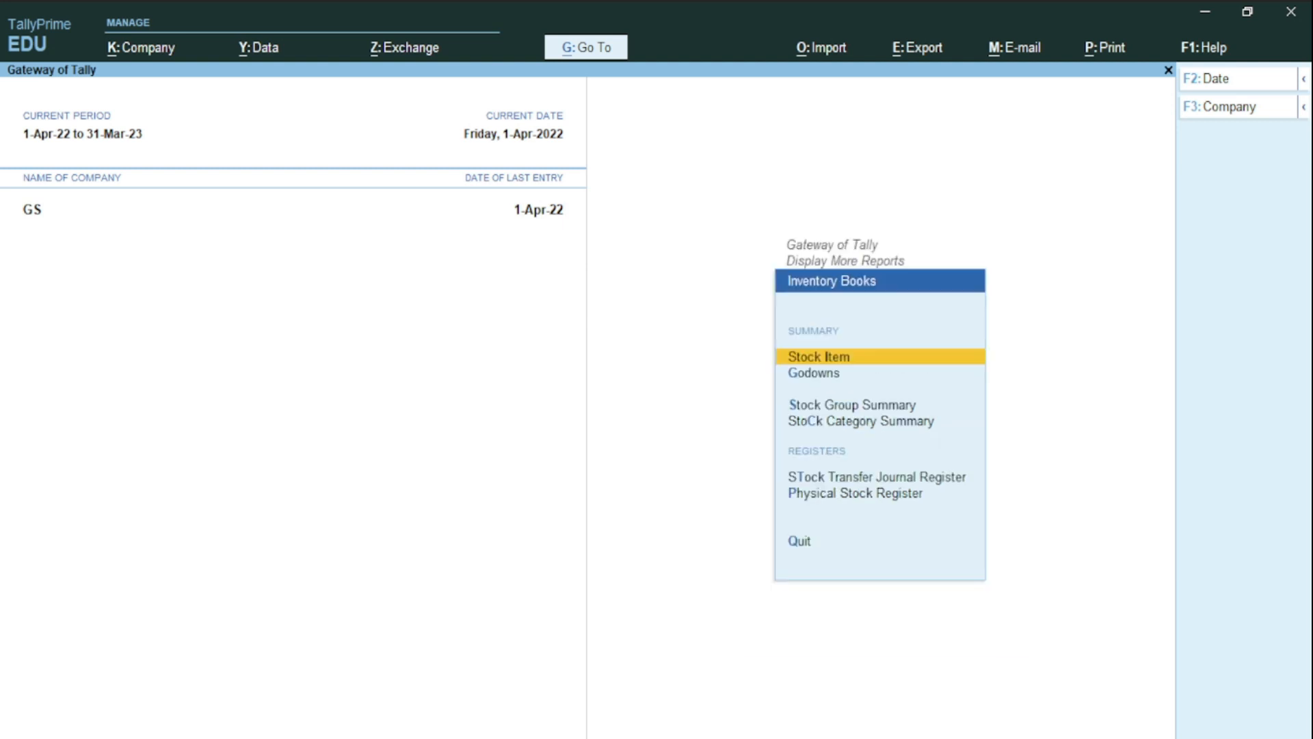
Examine the Stock Item monthly summary of the LG 43 " Smart 1ZX
key(Down)
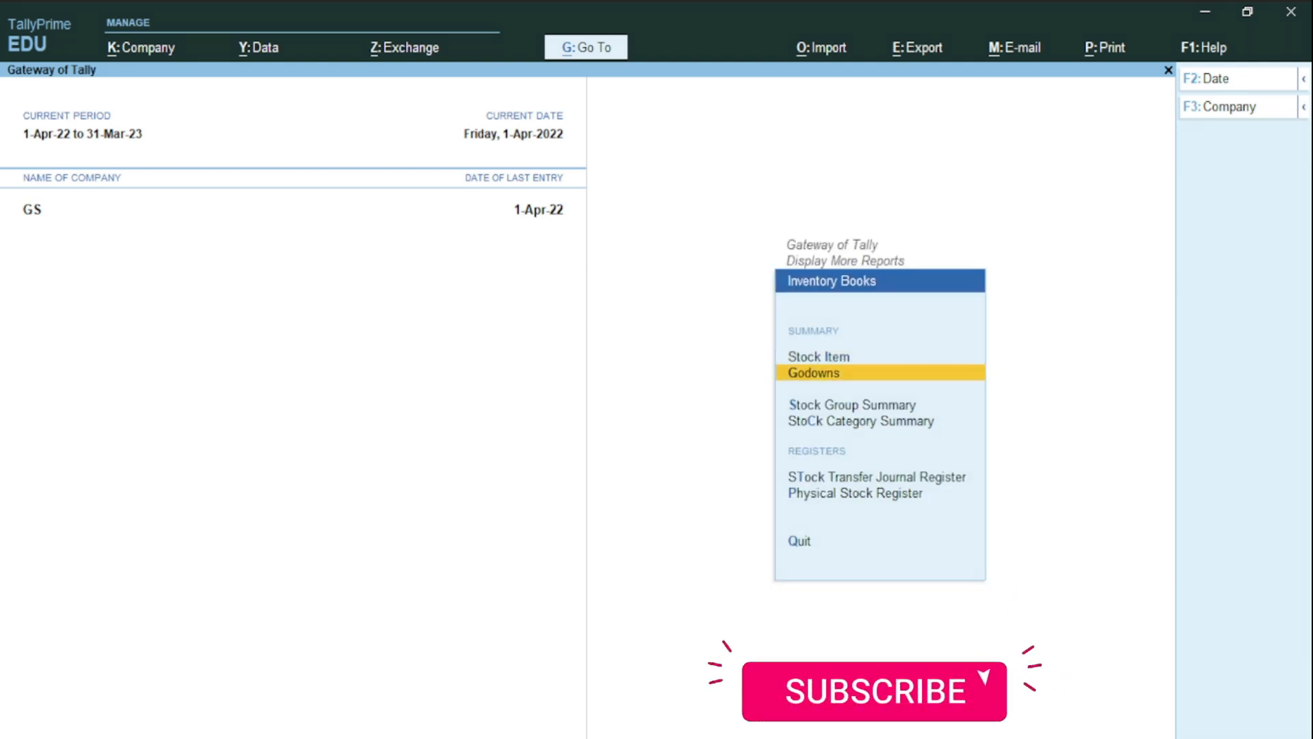
key(Up)
key(Return)
key(Return)
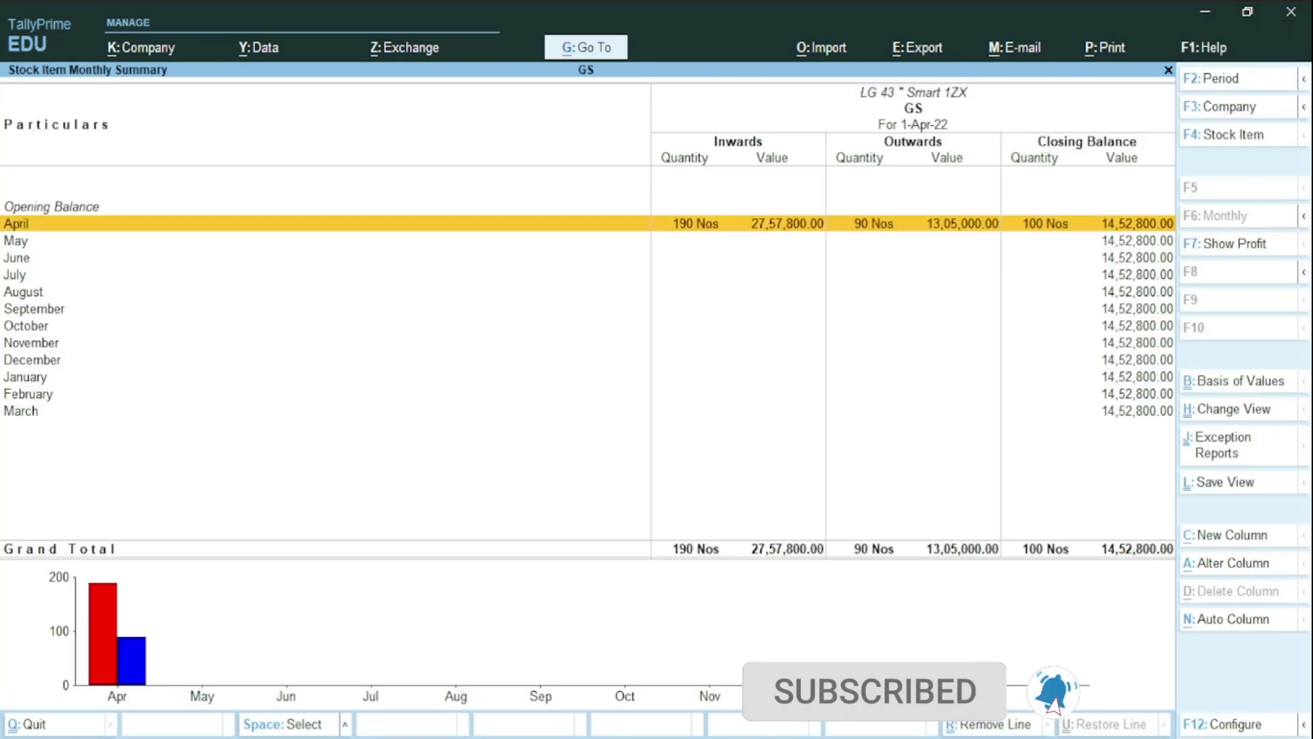
key(Return)
key(Down)
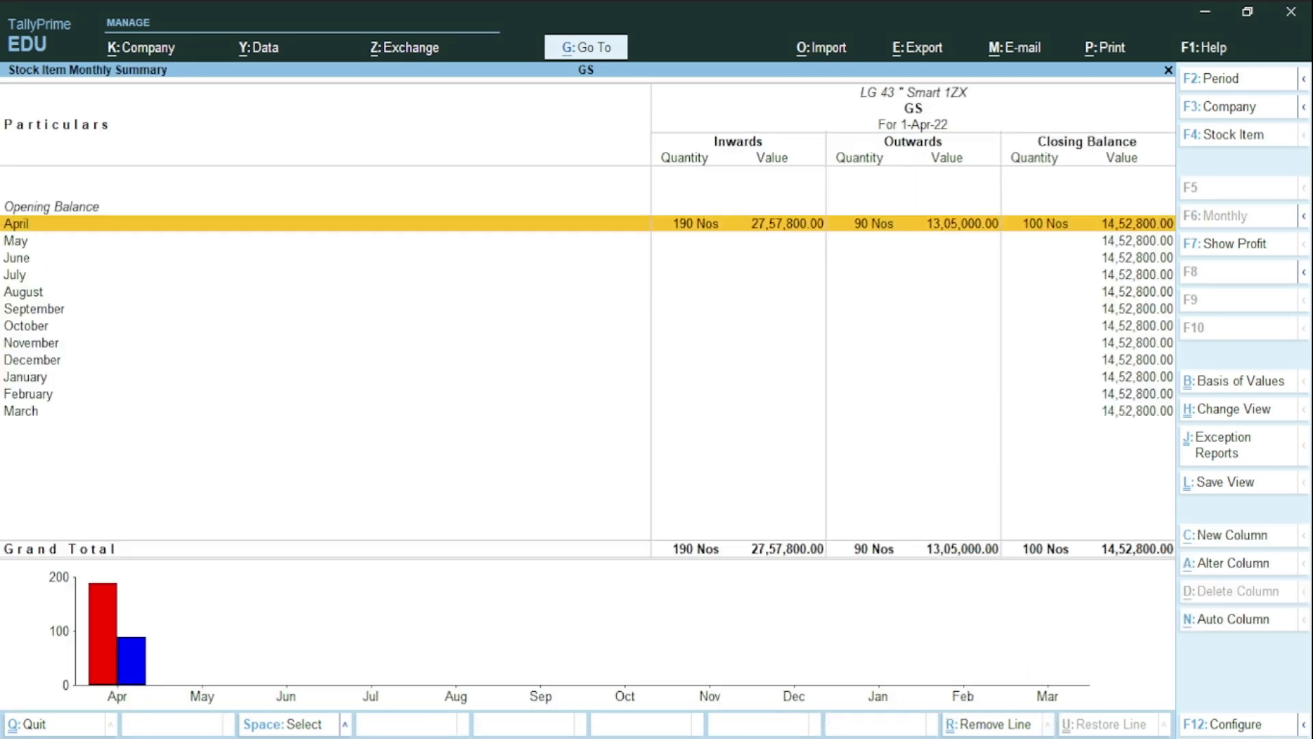
Return to Inventory Books and view the Godown Summary for Kalka
key(Escape)
key(Escape)
key(Escape)
key(Down)
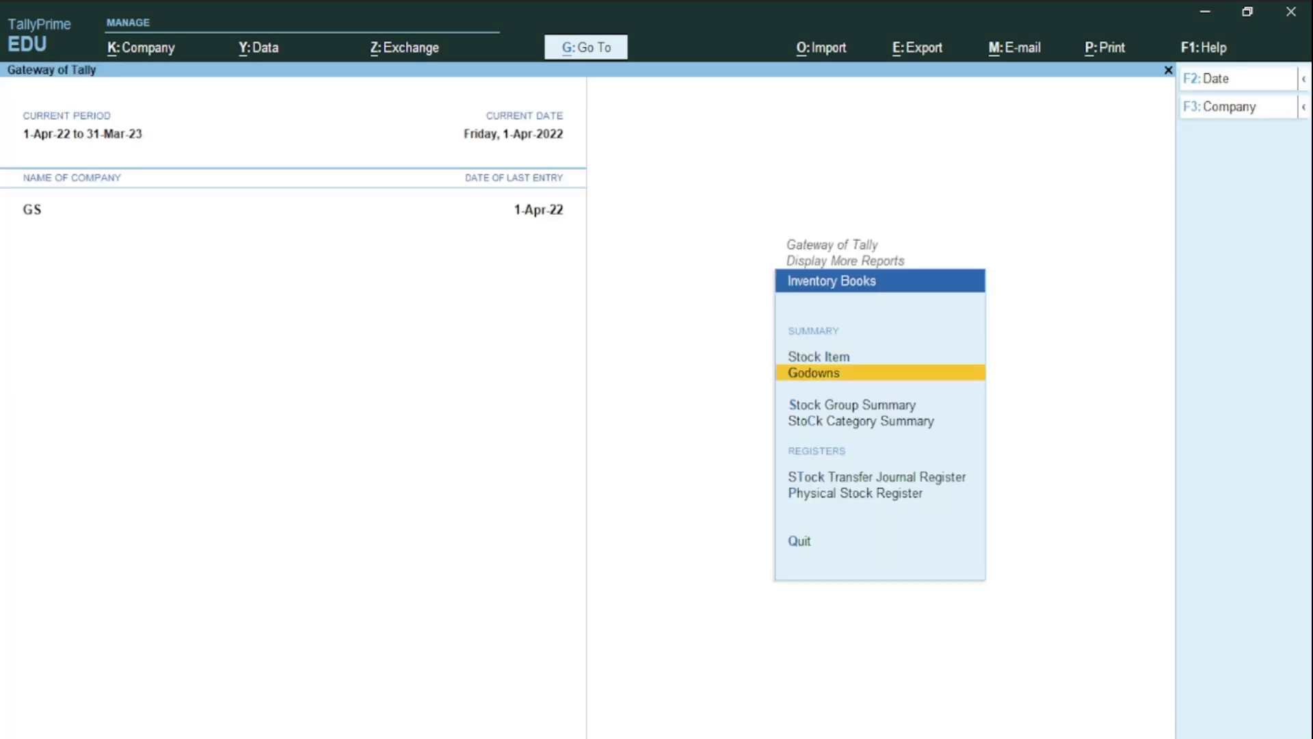
key(Return)
key(Down)
key(Down)
key(Down)
key(Up)
key(Up)
key(Return)
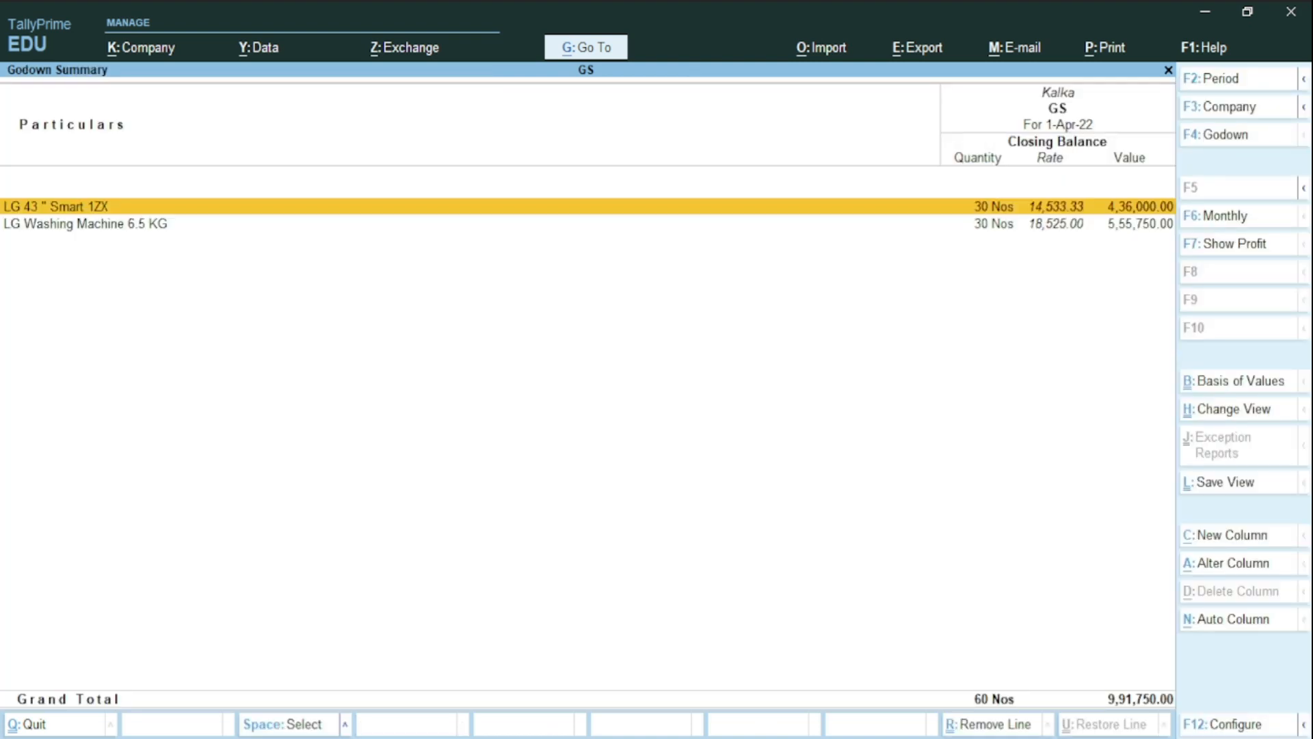
key(Down)
Switch the Godown Summary to Main Location and examine the stock listed there
key(F4)
key(Down)
key(Return)
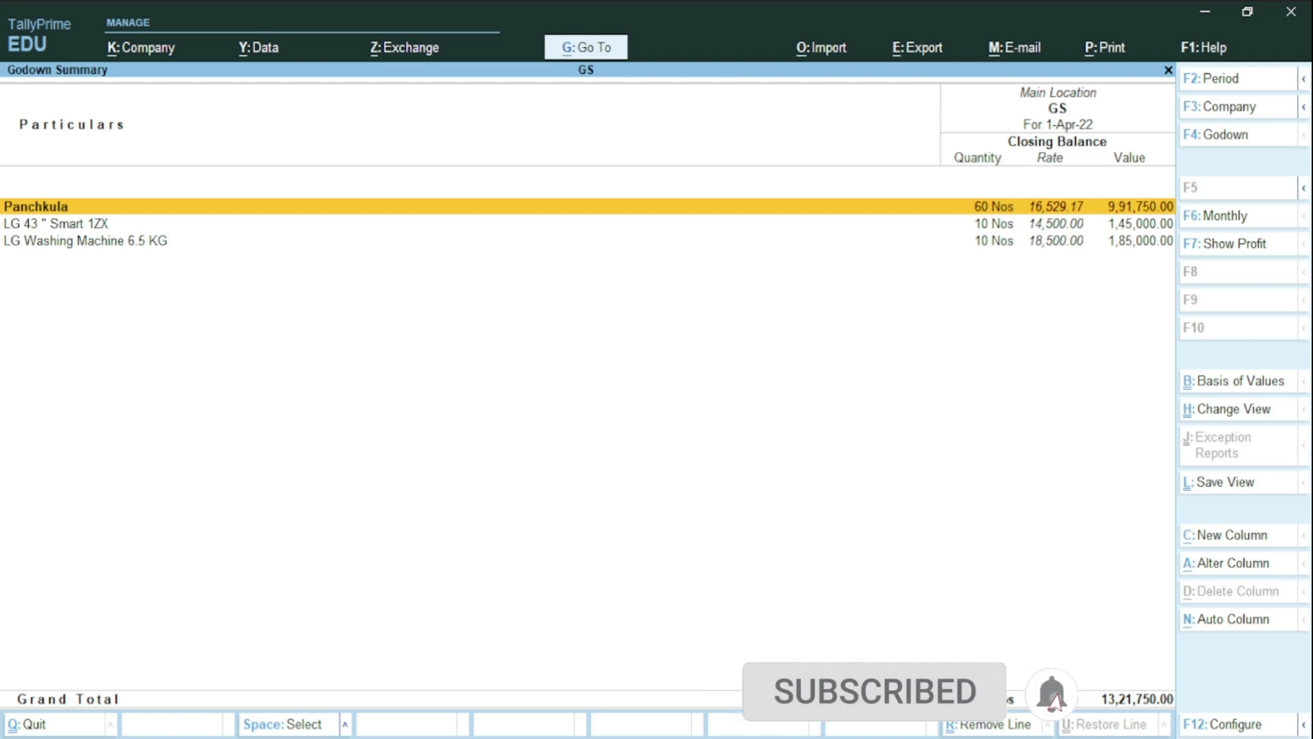
key(Down)
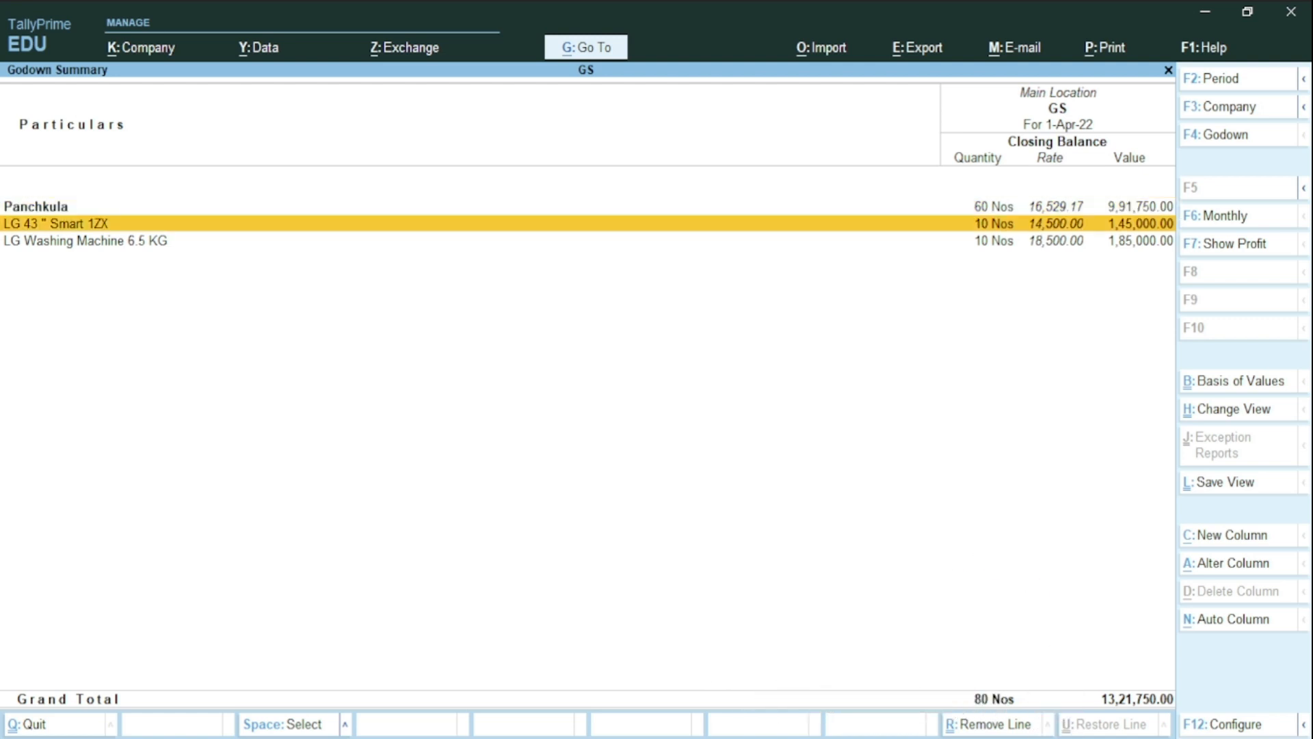
key(Up)
key(Down)
key(Up)
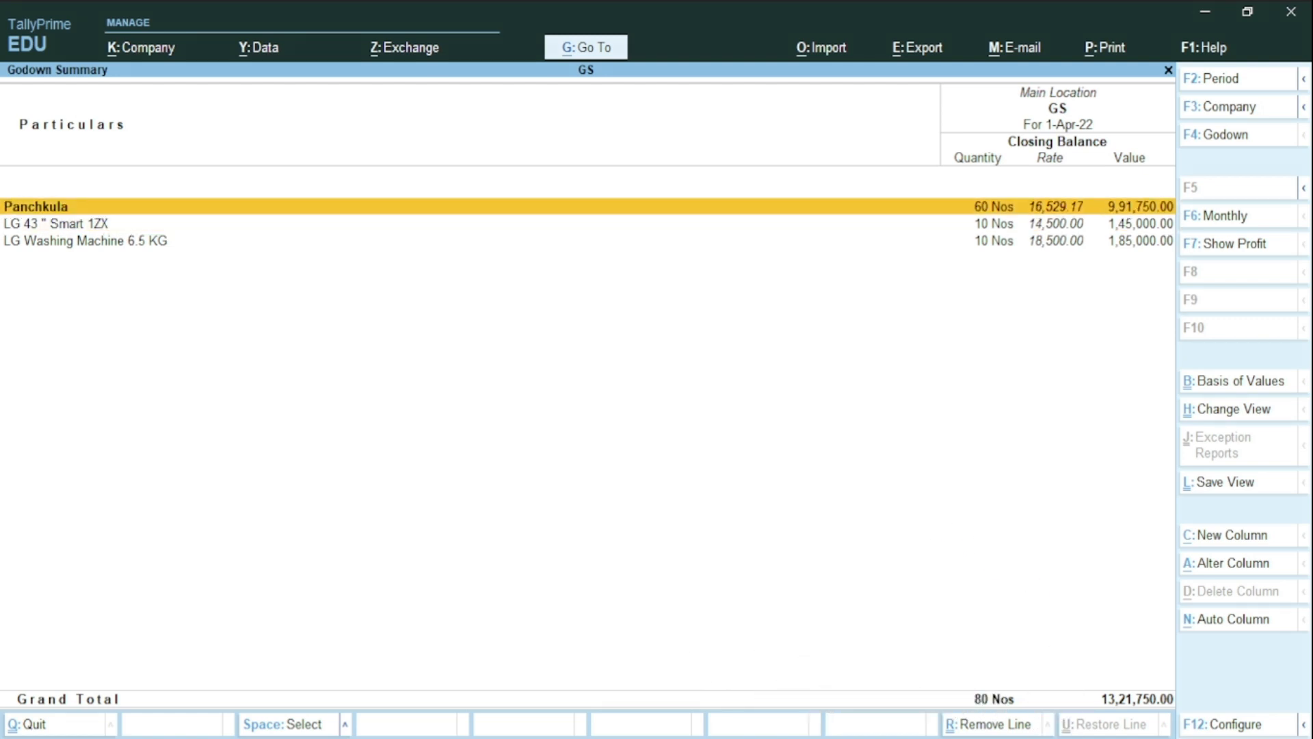
key(Down)
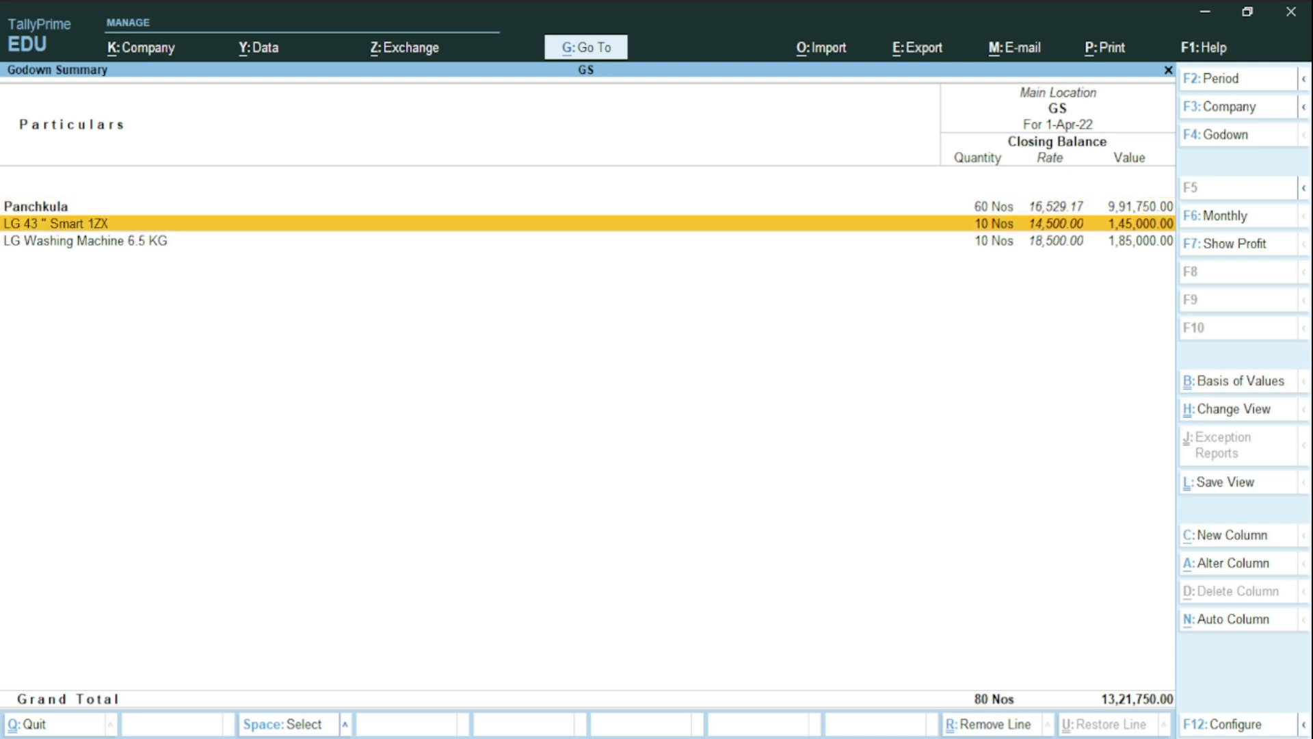
Check the Panchkula stock by drilling down from Main Location, and switch the Godown Summary to Panchkula
key(Up)
key(Return)
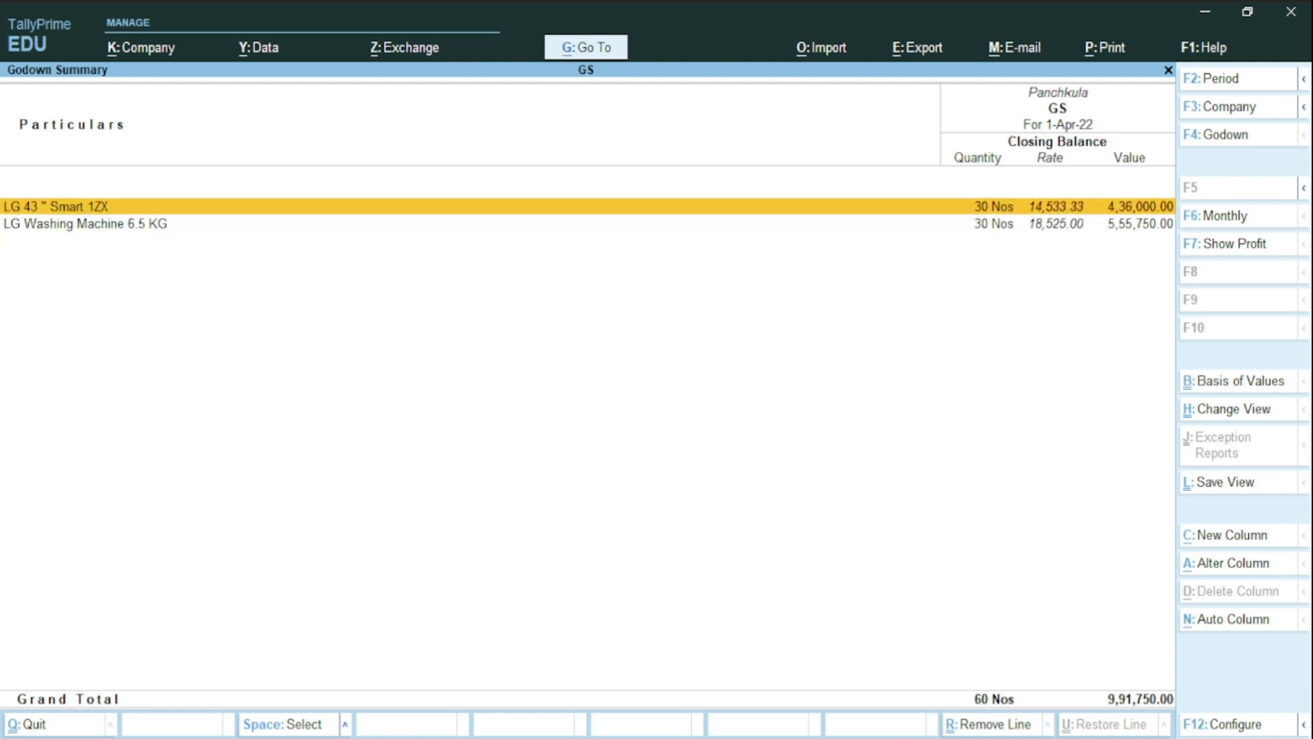
key(Escape)
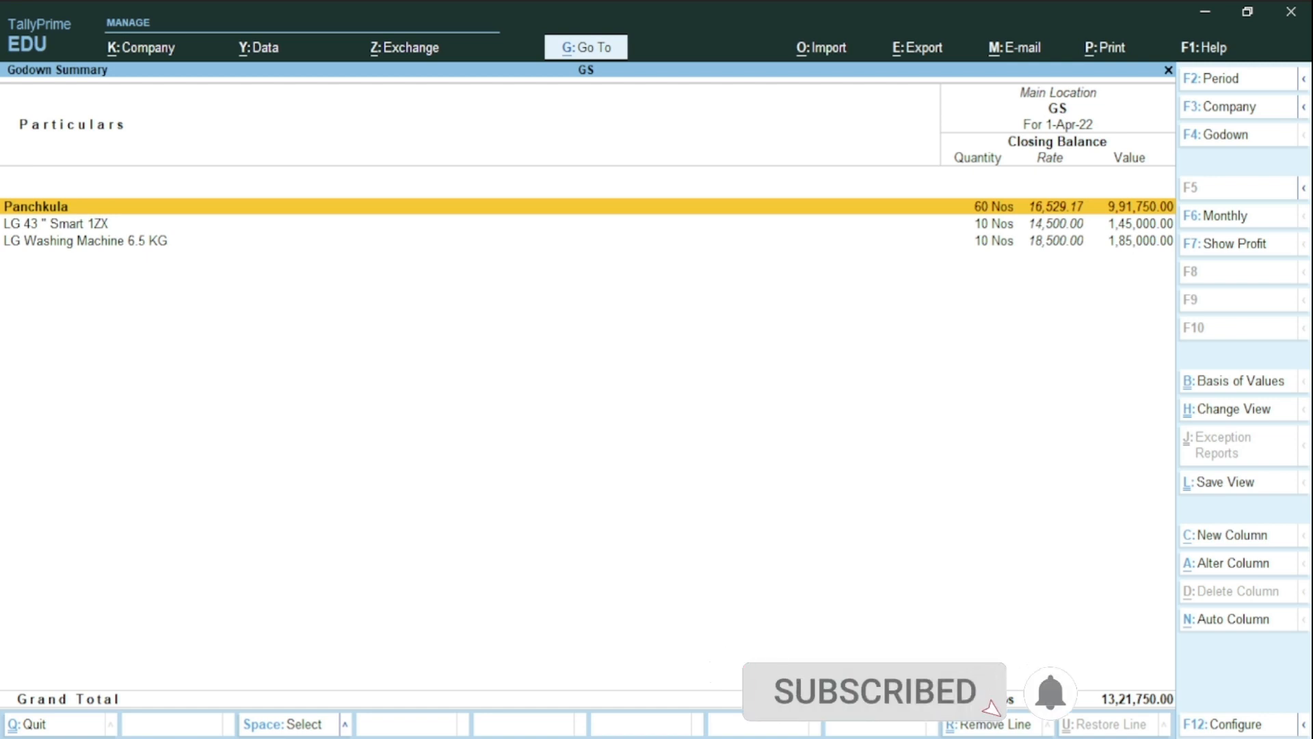
key(F4)
key(Down)
key(Return)
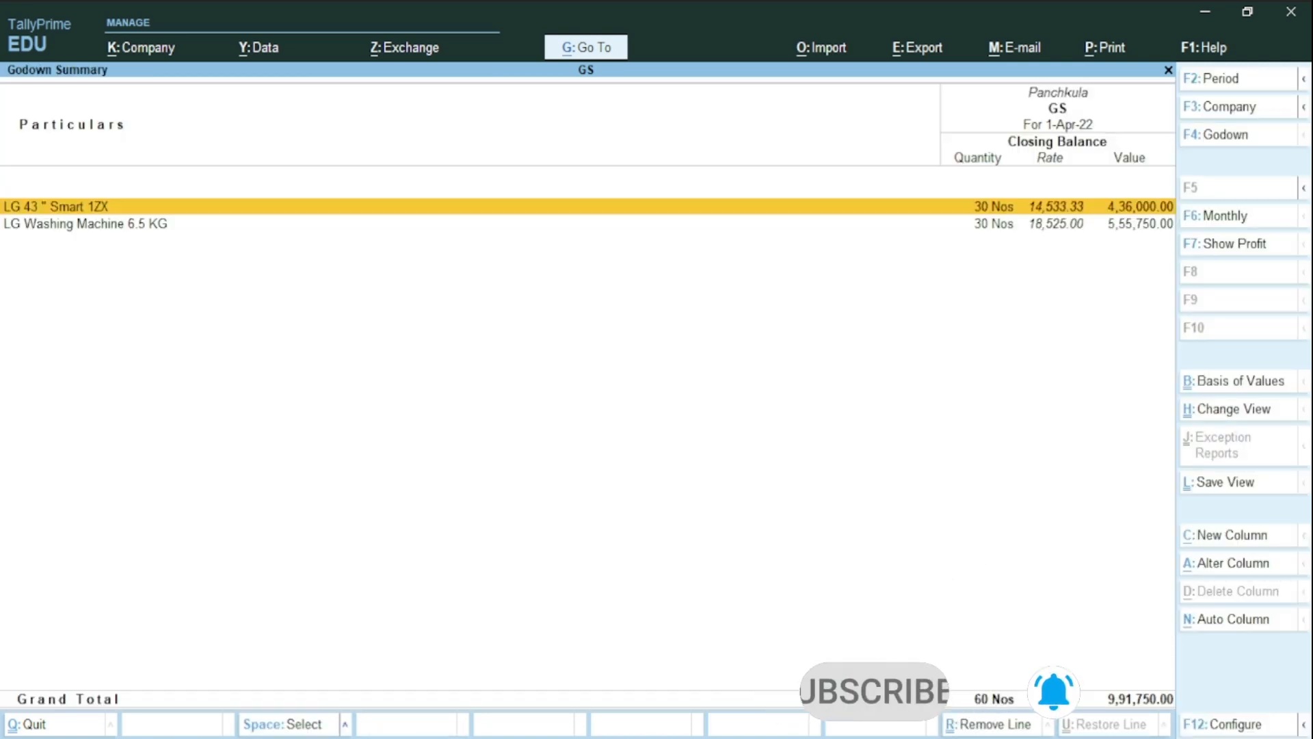
Switch the Godown Summary to Pinjore and check the rates and values of both items
key(F4)
key(Down)
key(Return)
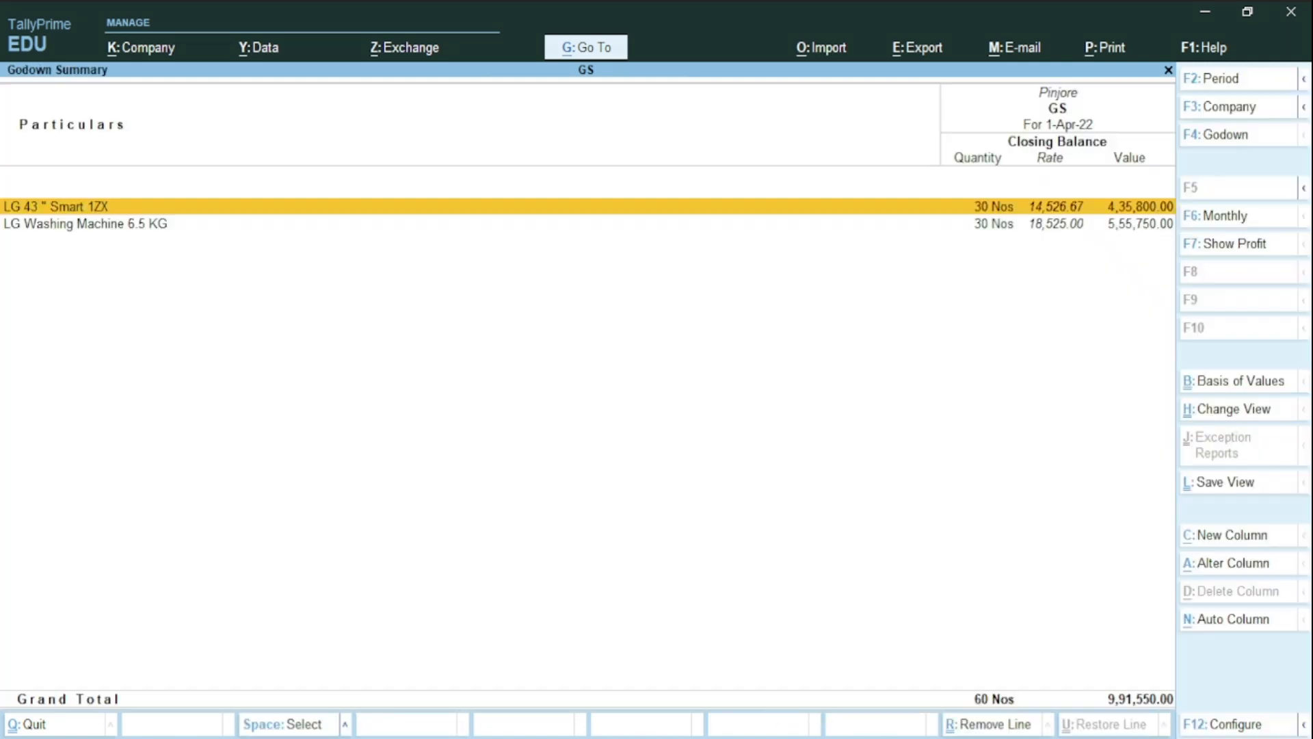
key(Down)
key(Up)
Drill down from the LG 43 " Smart 1ZX in Pinjore through April to its Stock Journal voucher
key(Return)
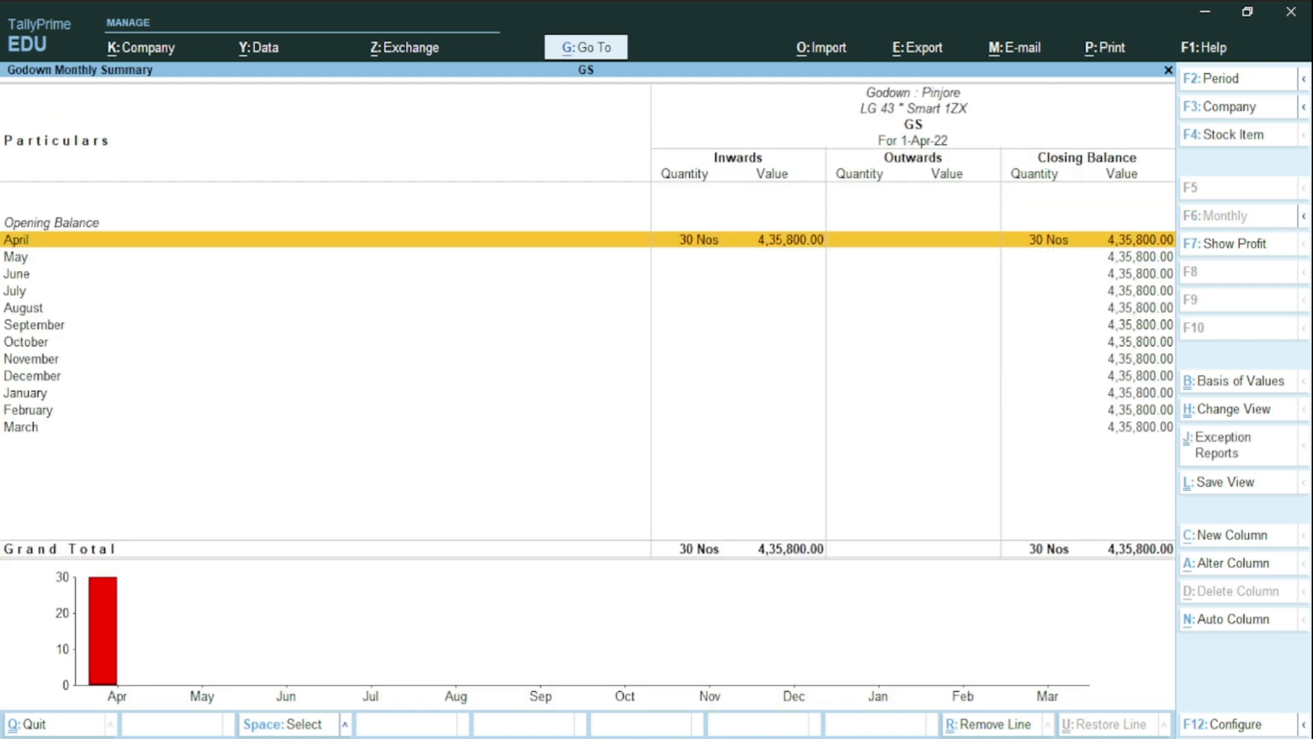
key(Return)
key(Return)
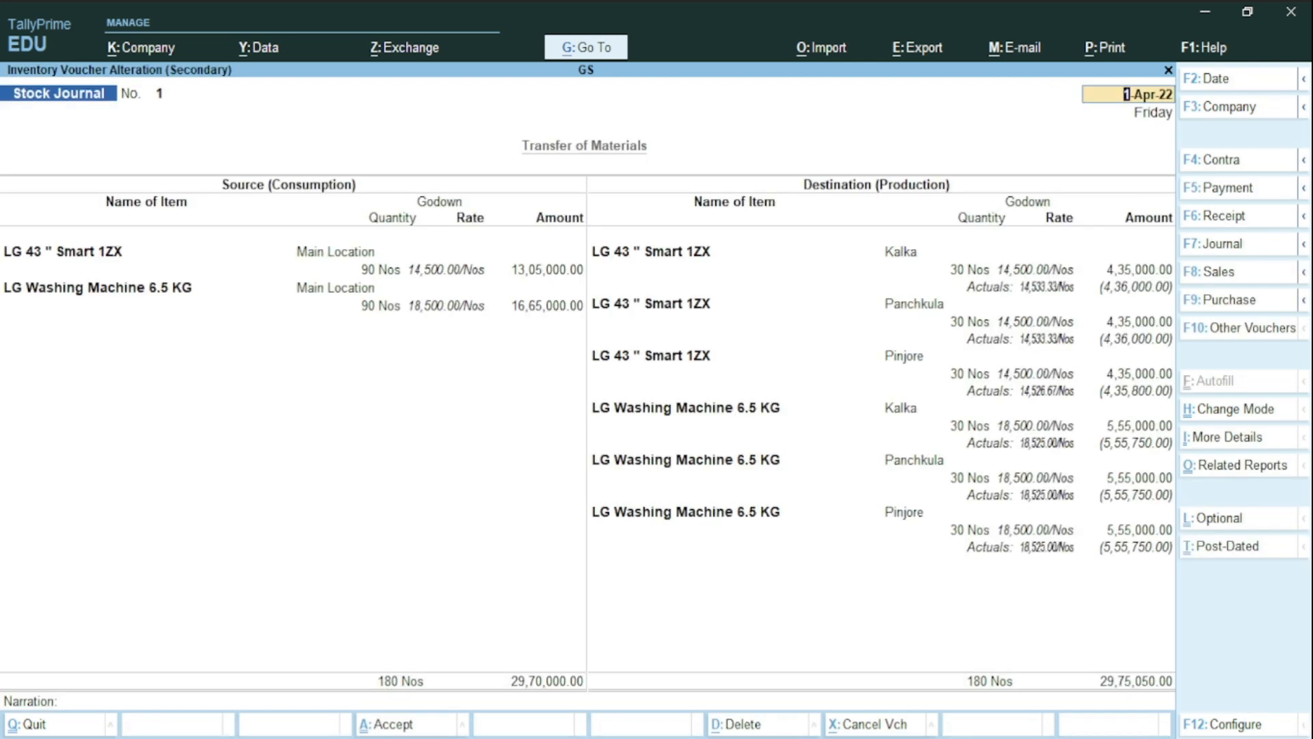